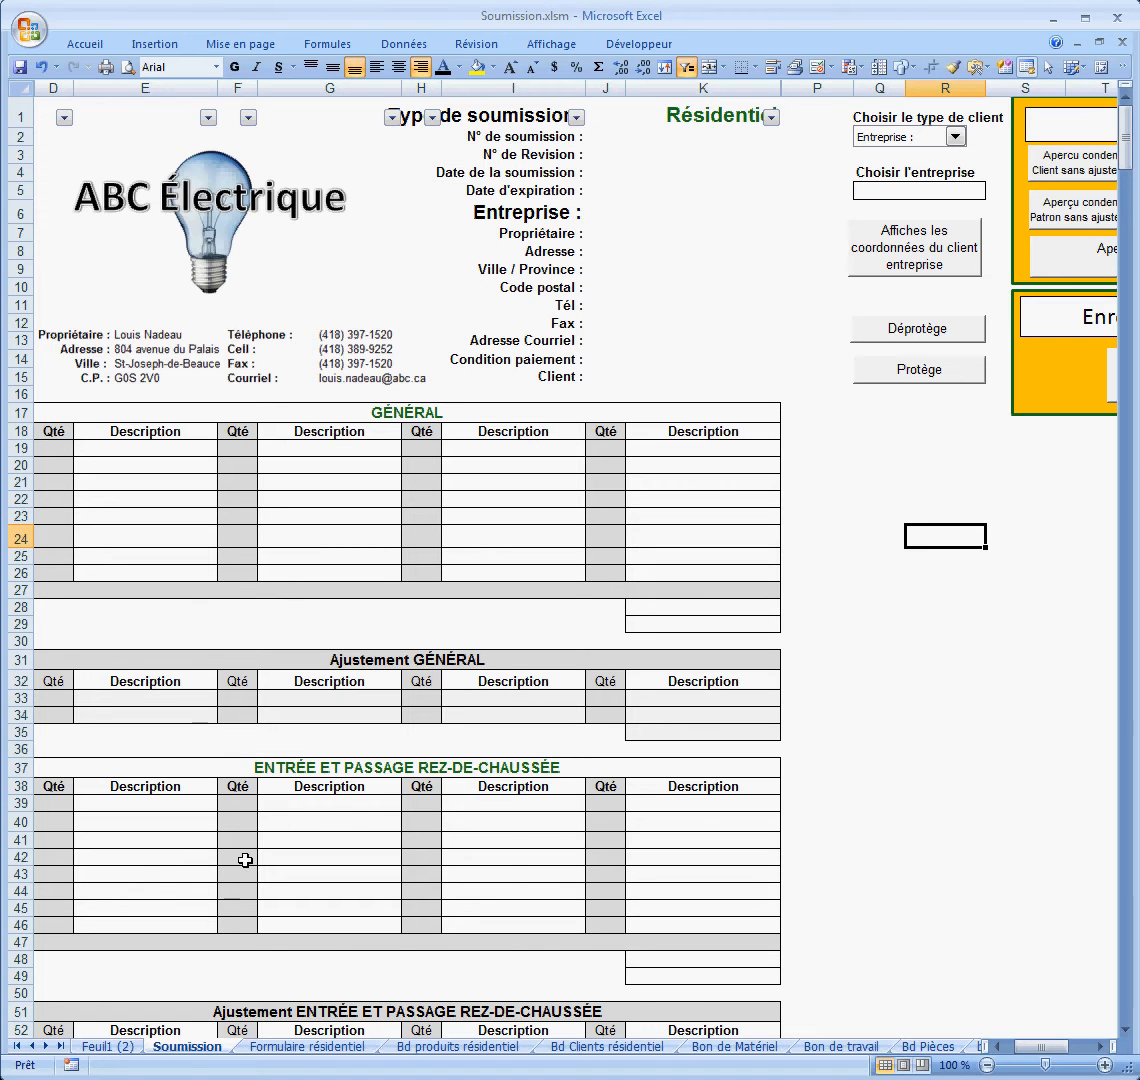
# Step: Fill the quote header with number 1000, revision 0, date 14-03-2011 and expiry 14-04-2011
pyautogui.click(704, 138)
pyautogui.write('1000')
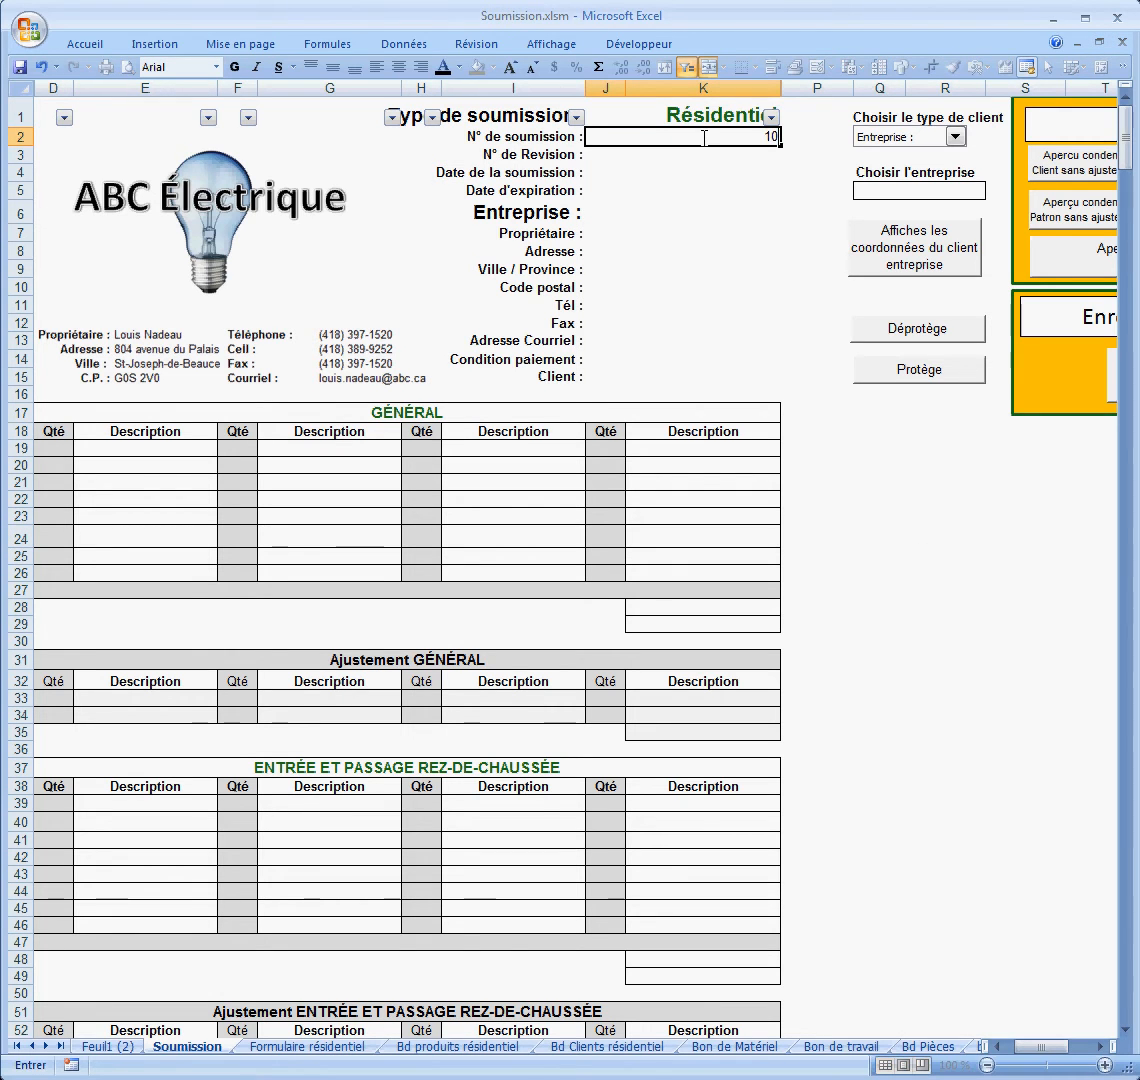
pyautogui.click(760, 155)
pyautogui.write('0')
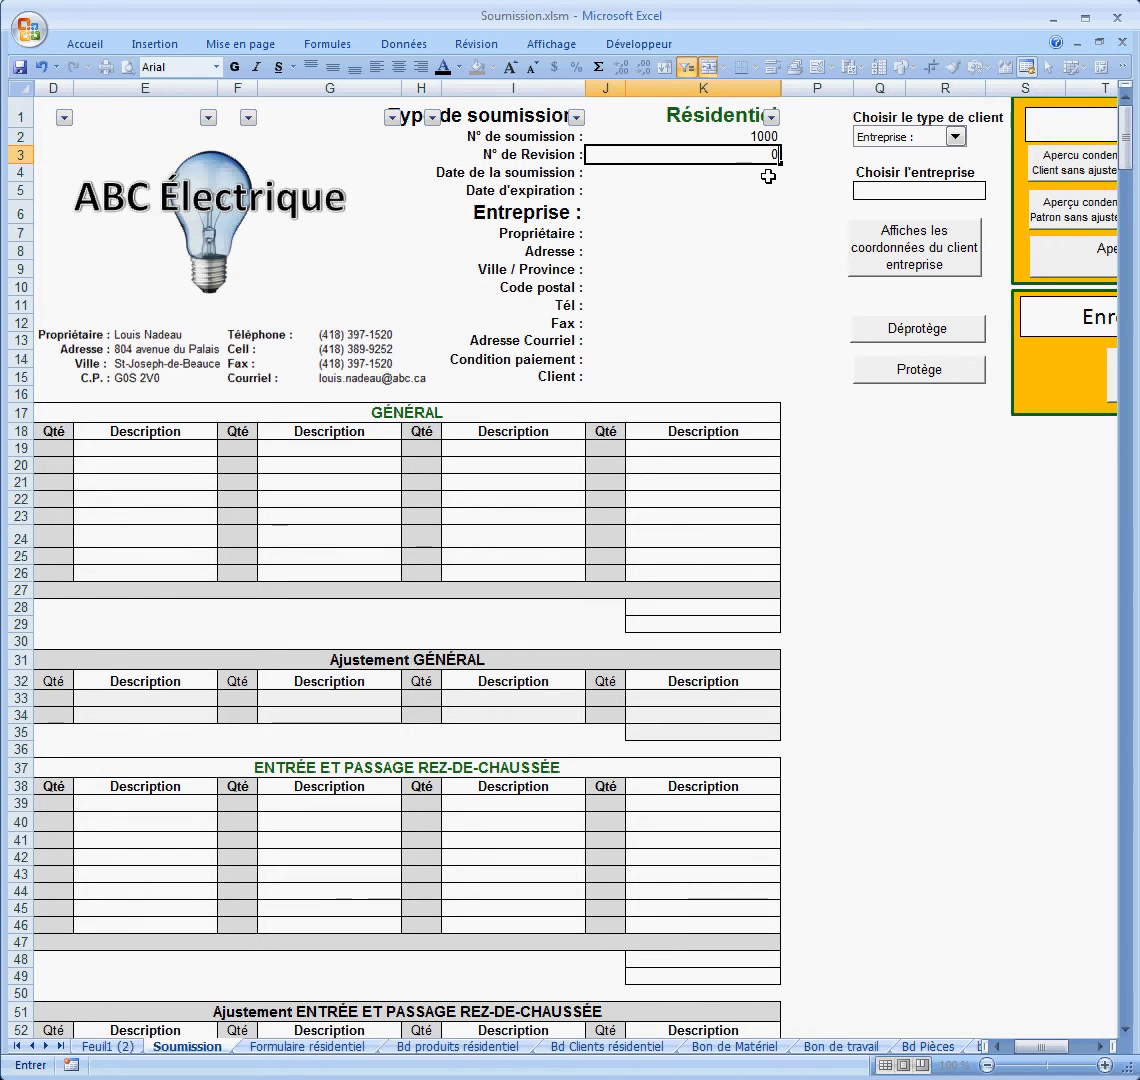
pyautogui.click(768, 176)
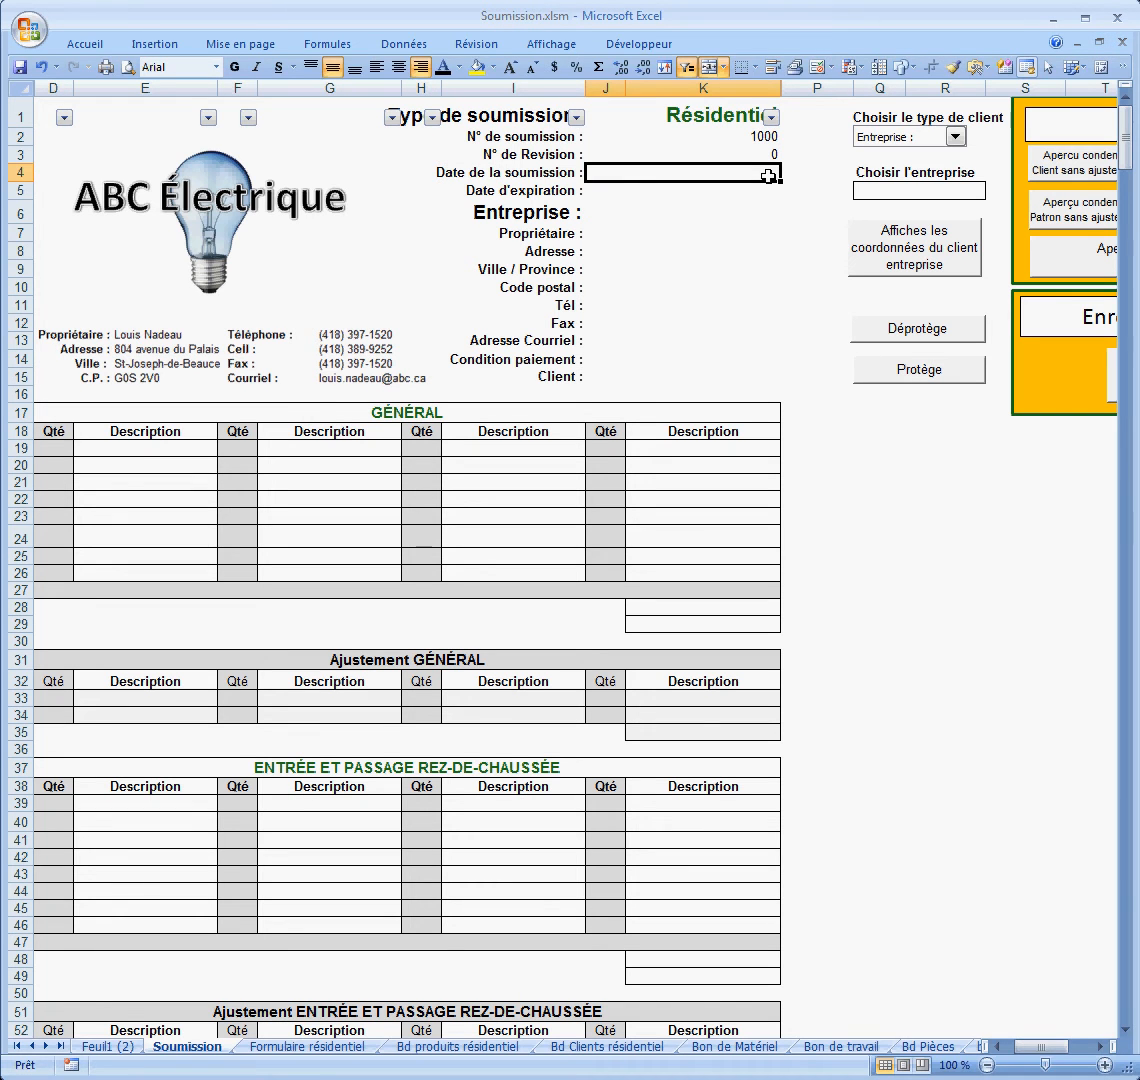
pyautogui.write('4-03-2011')
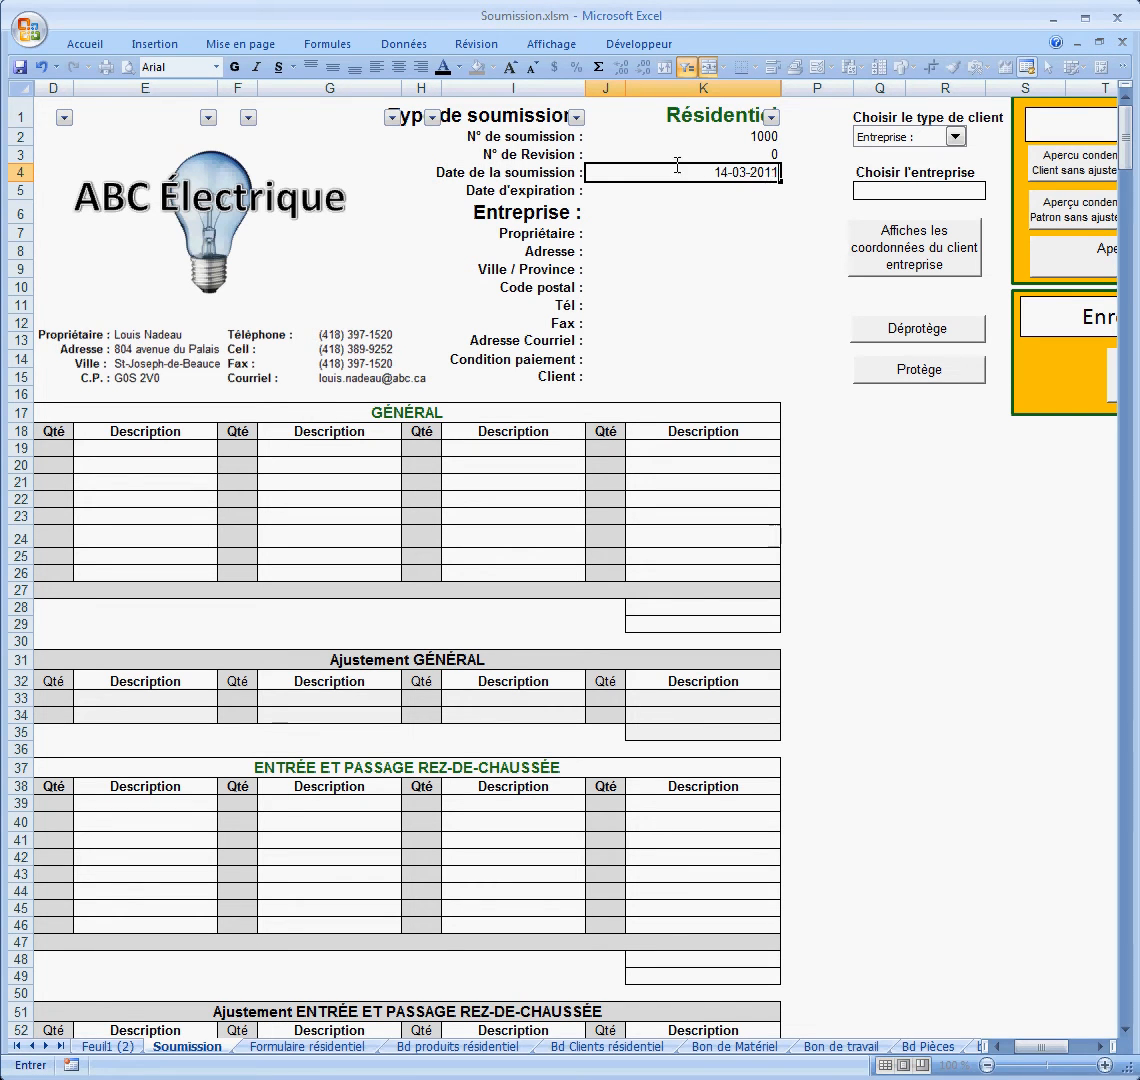
pyautogui.click(756, 197)
pyautogui.write('14')
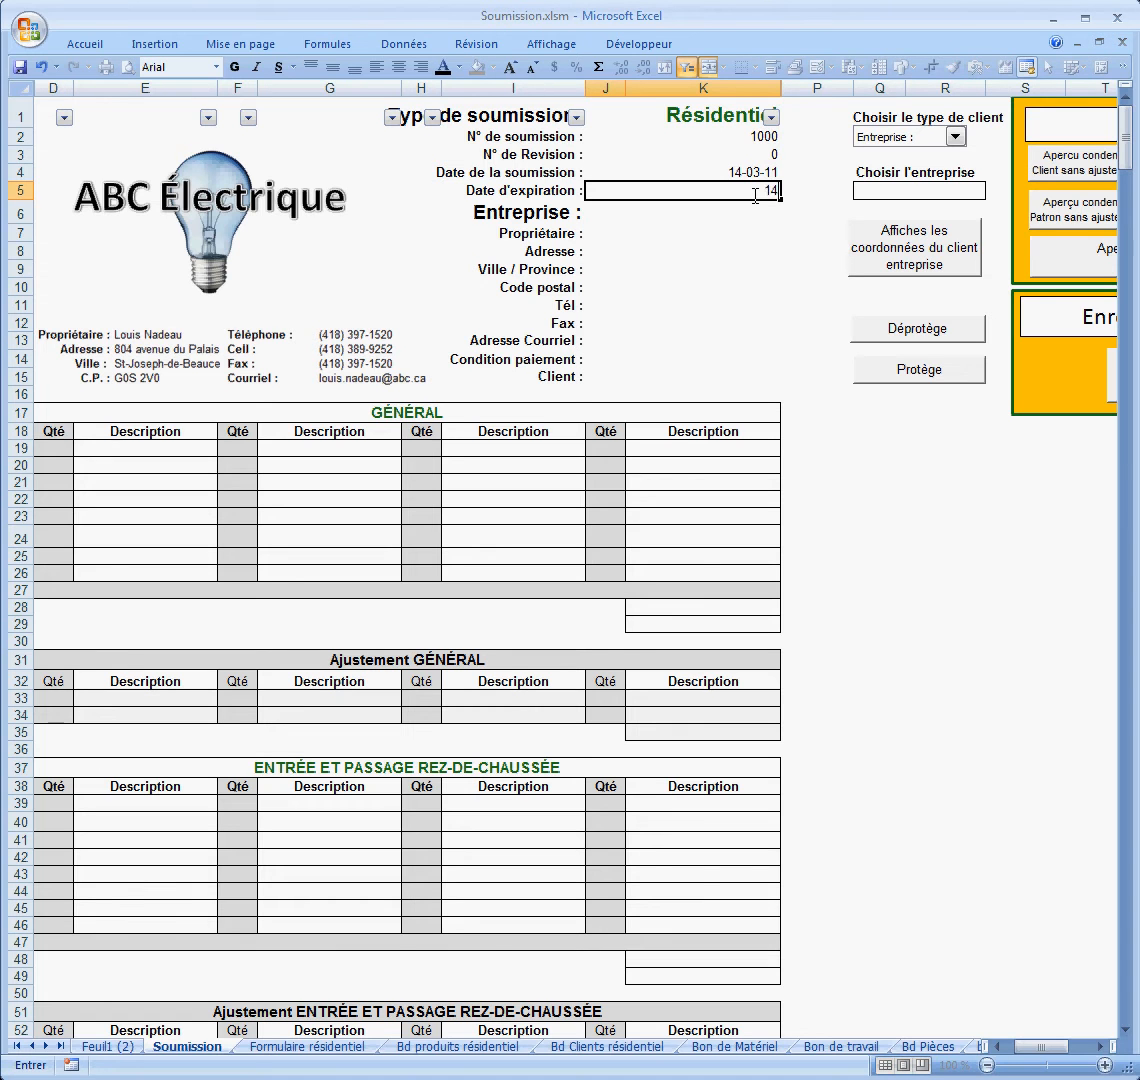
pyautogui.write('-04-2011')
pyautogui.click(758, 210)
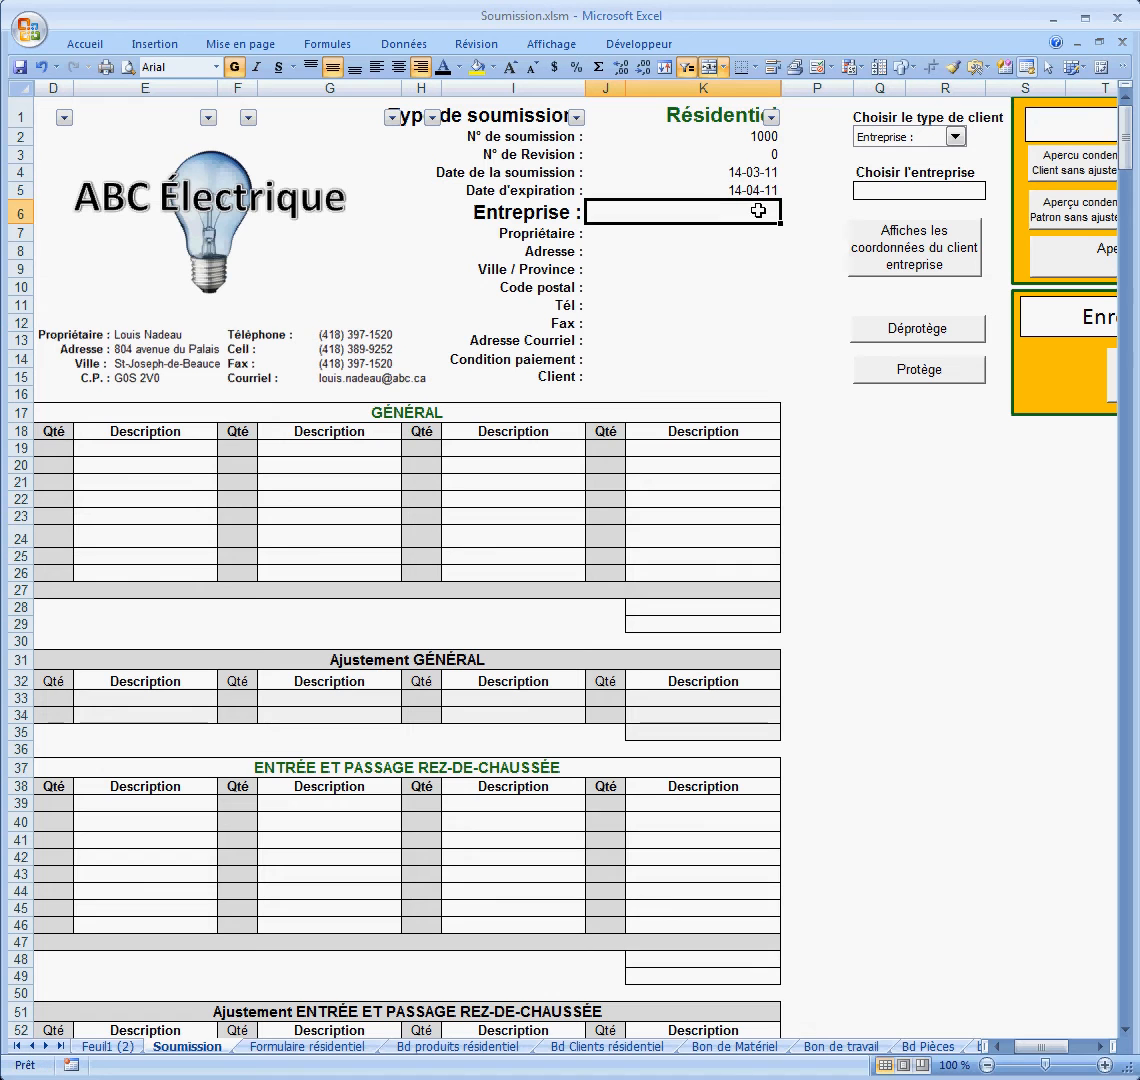
pyautogui.click(956, 138)
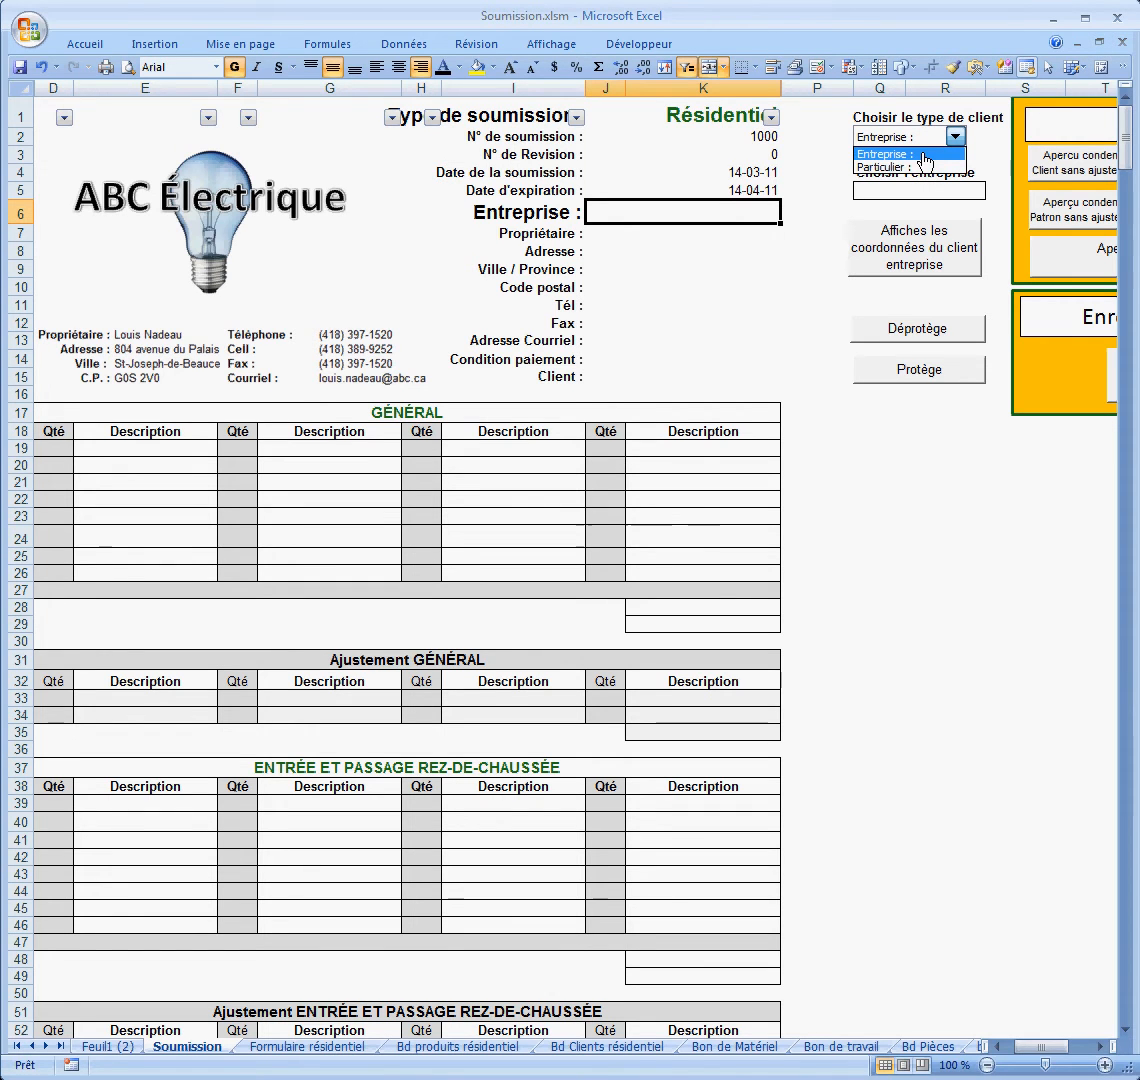
pyautogui.click(922, 154)
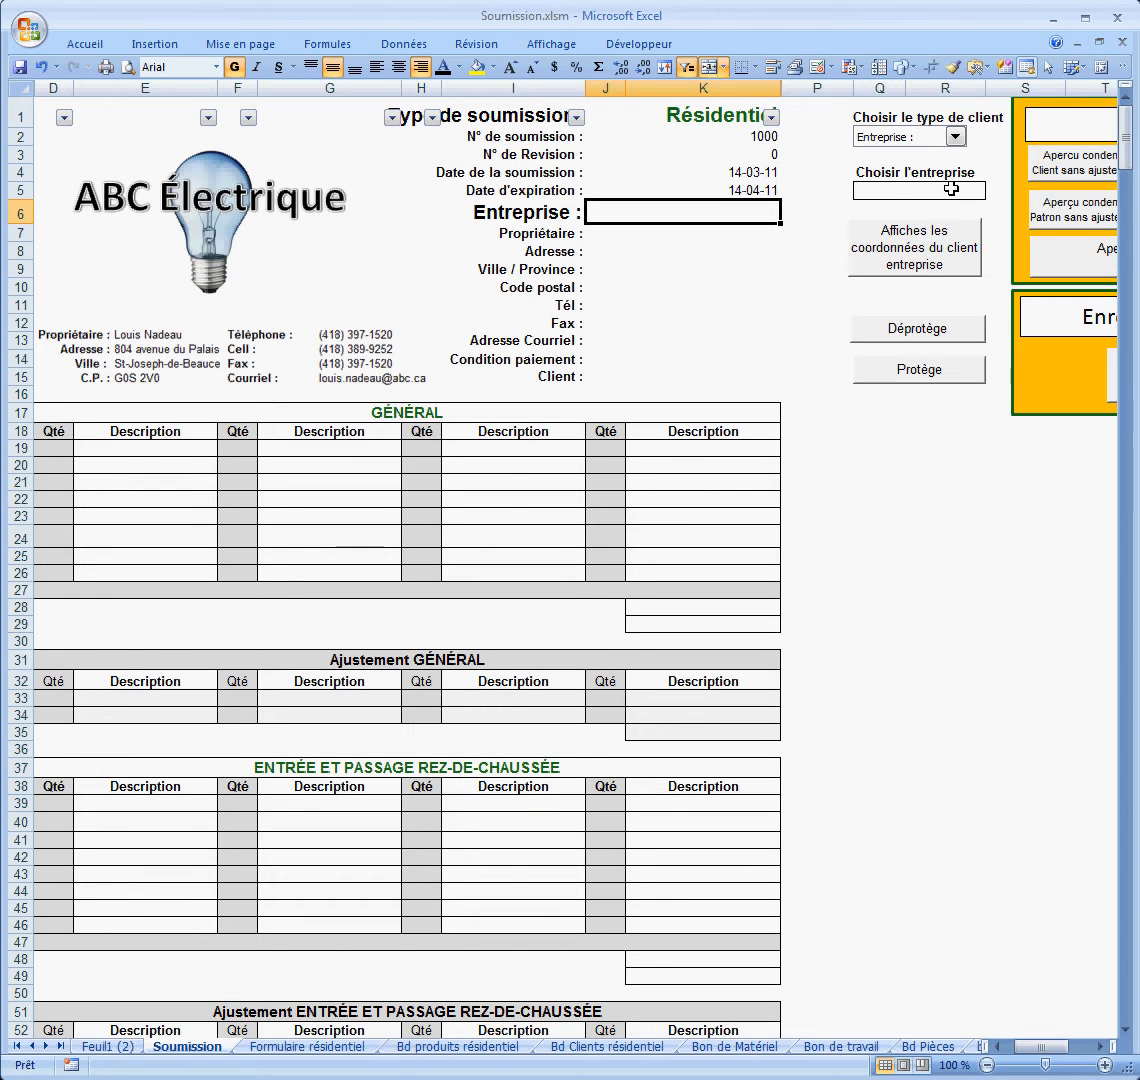
pyautogui.click(921, 190)
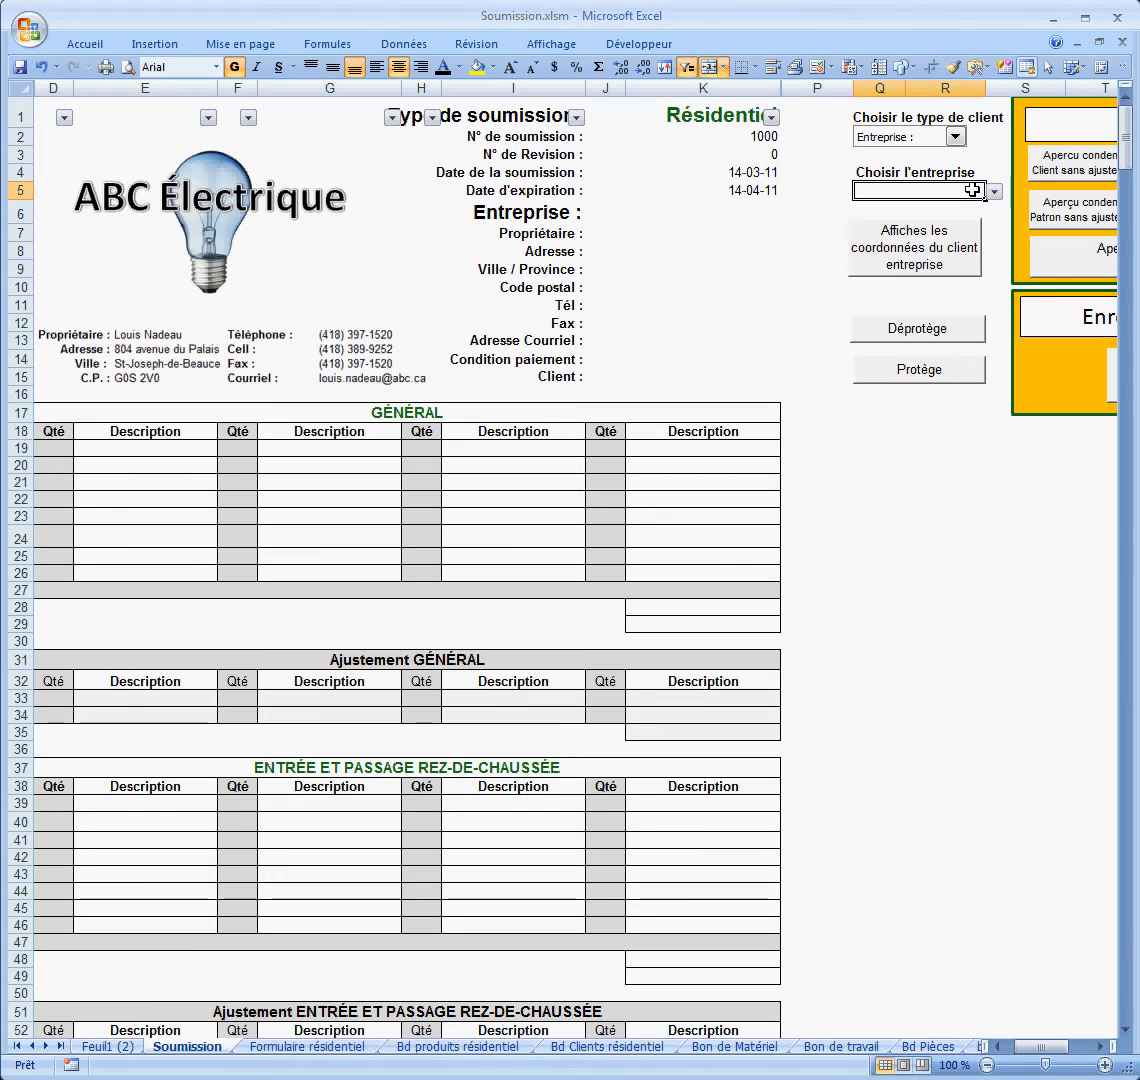
pyautogui.click(993, 191)
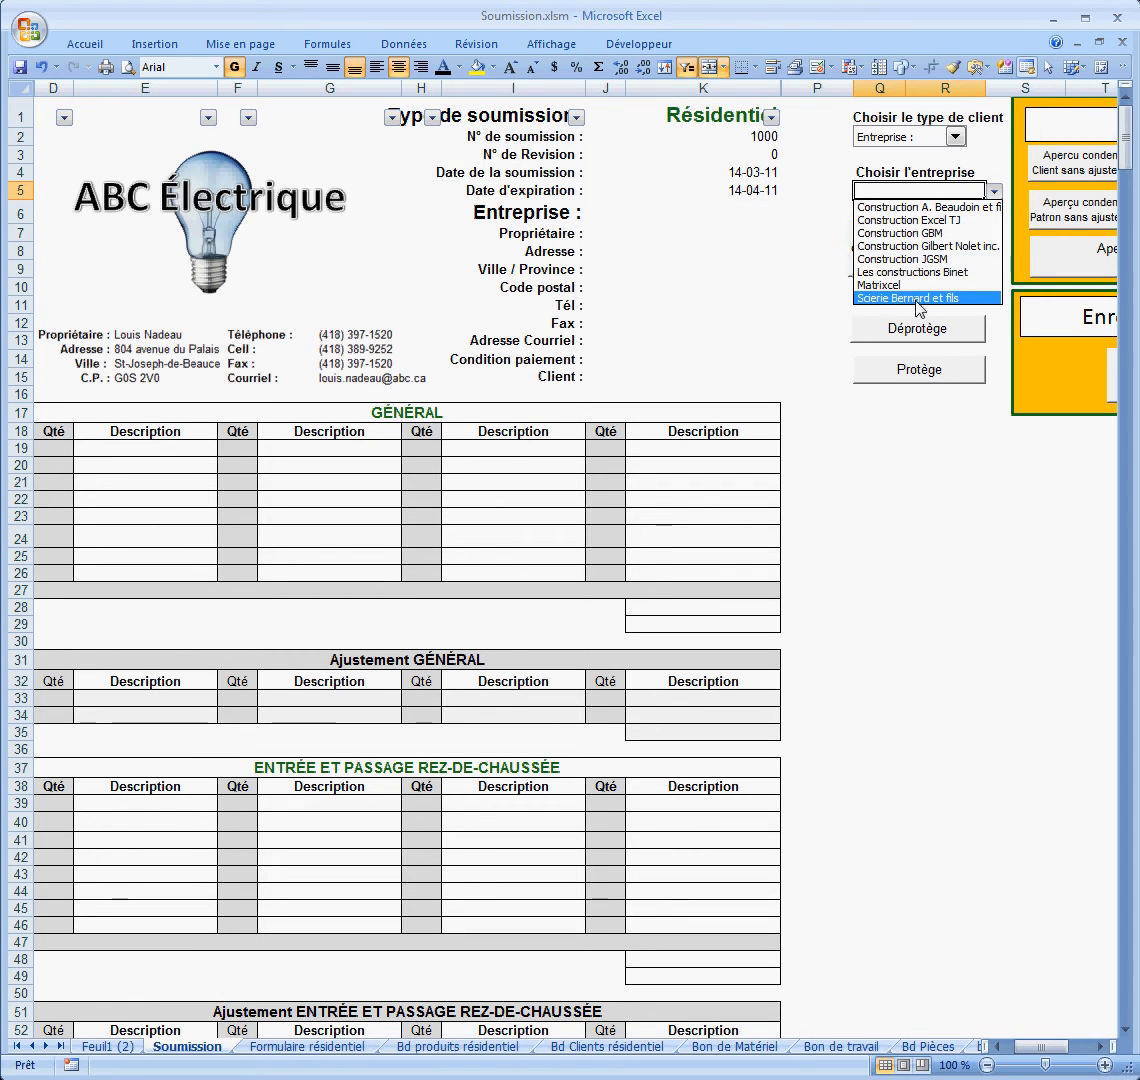
pyautogui.click(833, 160)
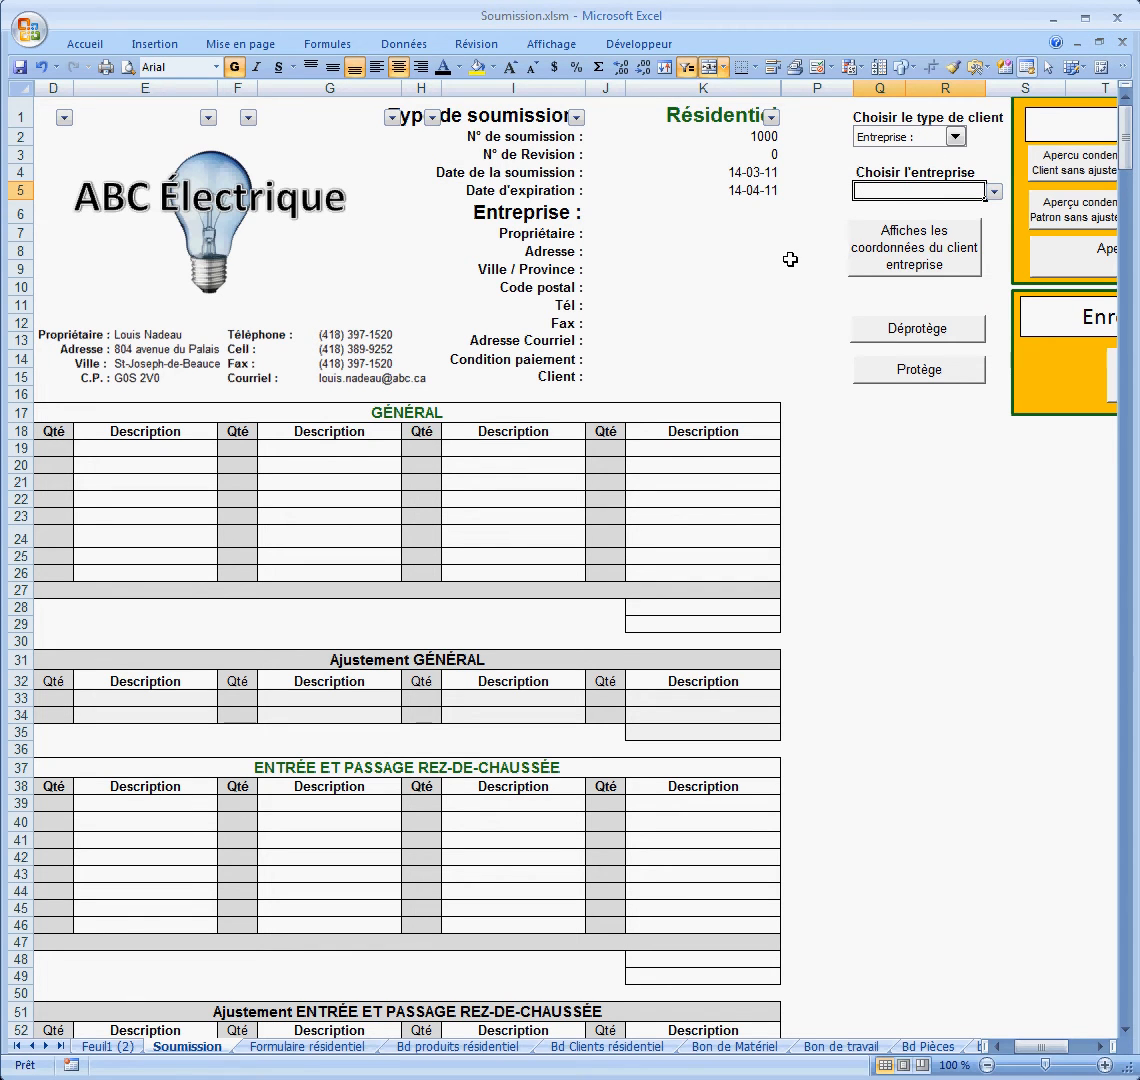
# Step: Add 'Client ABC' in row 10 of the Bd Clients résidentiel list, then return to Soumission
pyautogui.click(612, 1050)
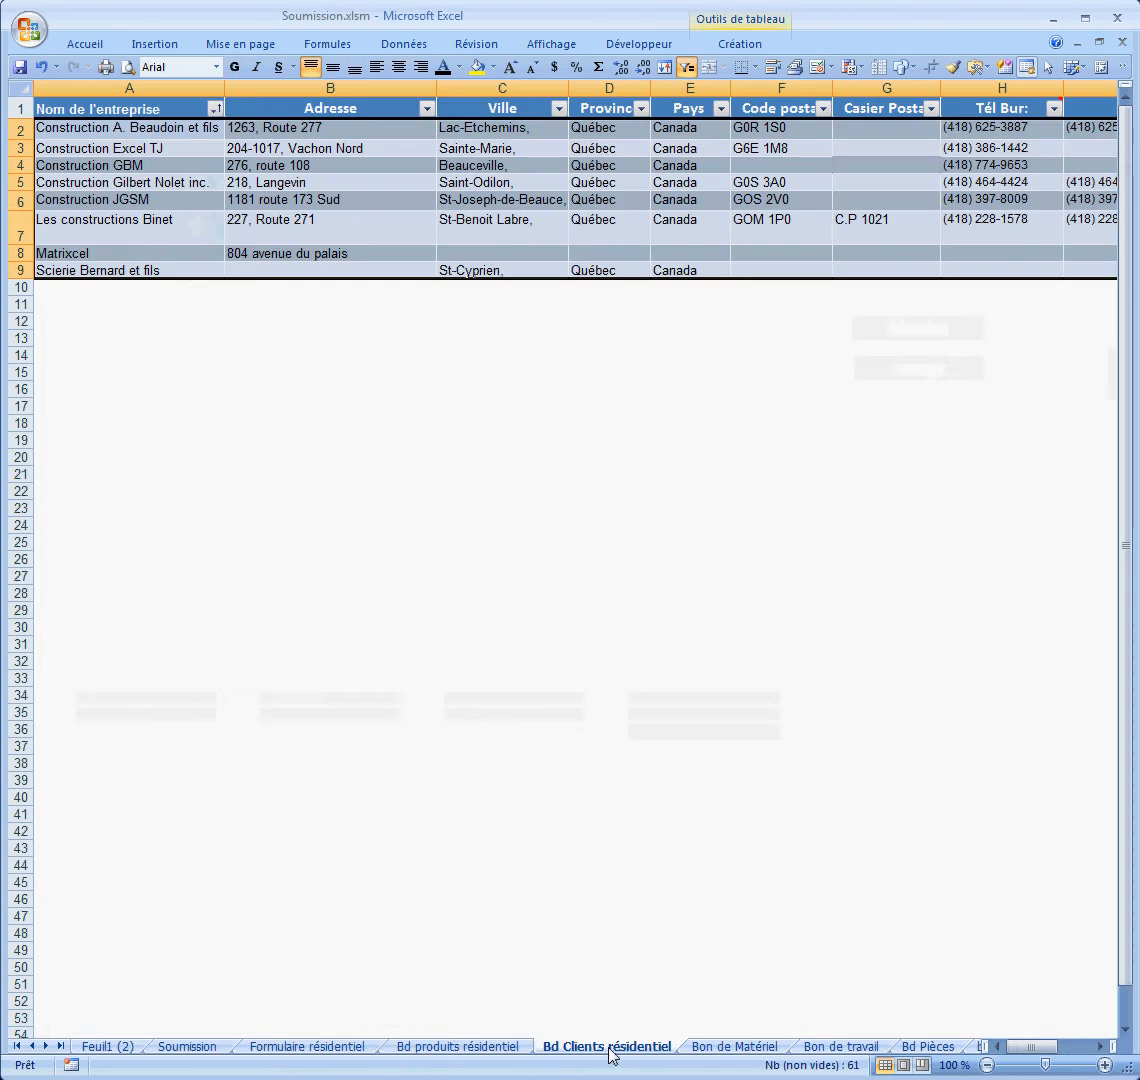
pyautogui.click(122, 290)
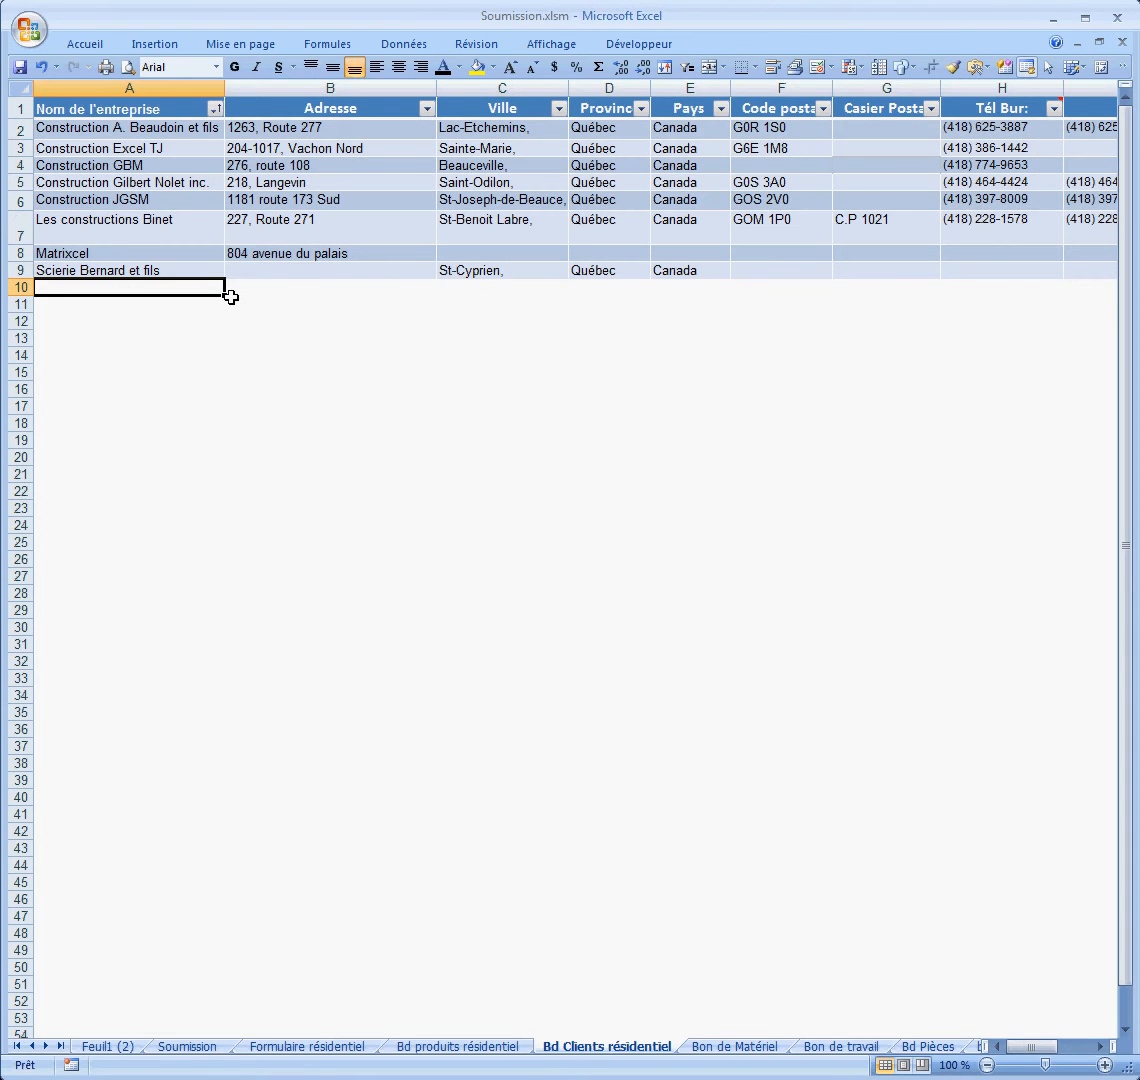
pyautogui.write('Client')
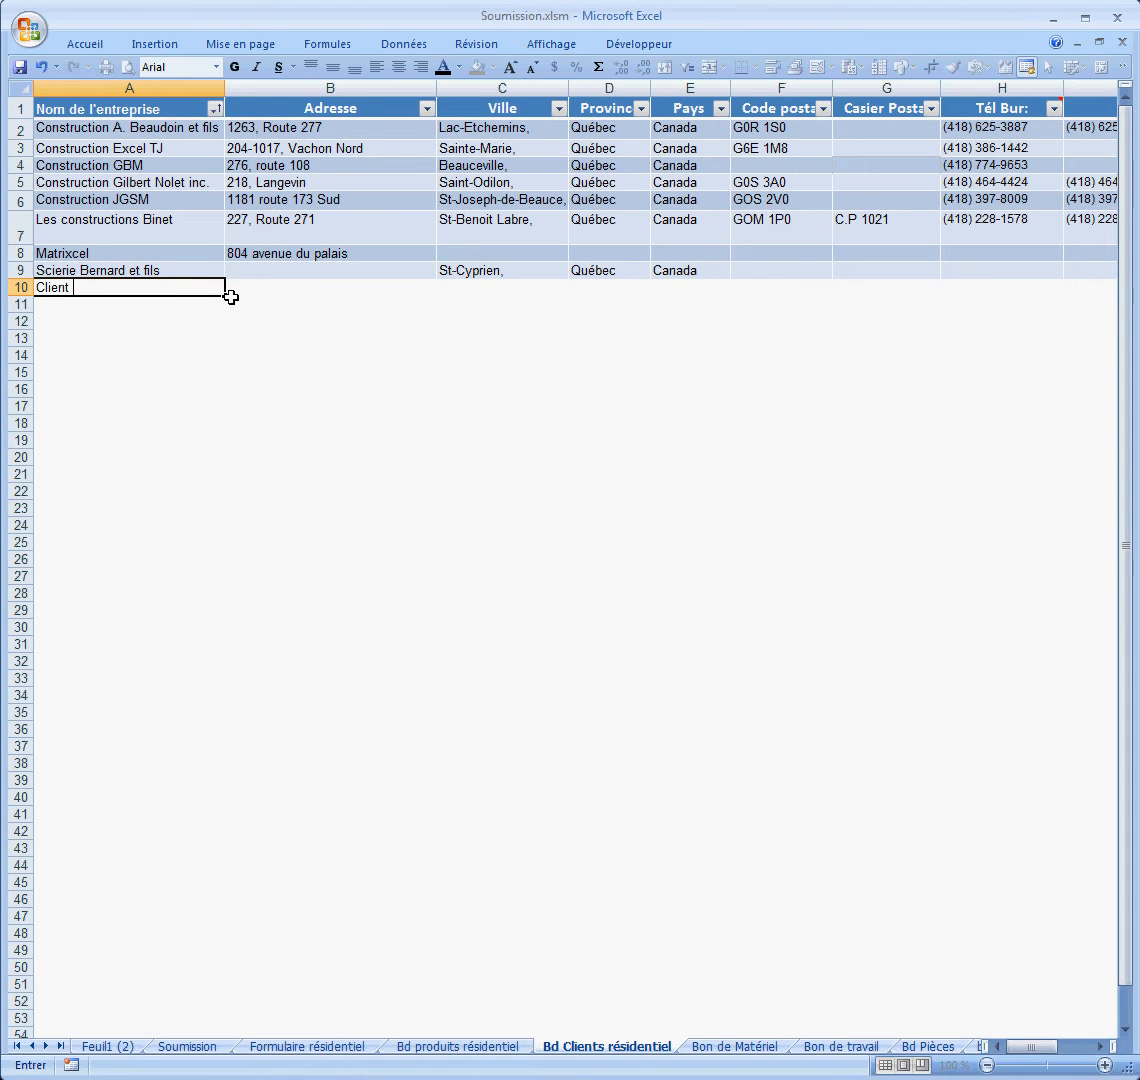
pyautogui.write(' ABC')
pyautogui.click(186, 337)
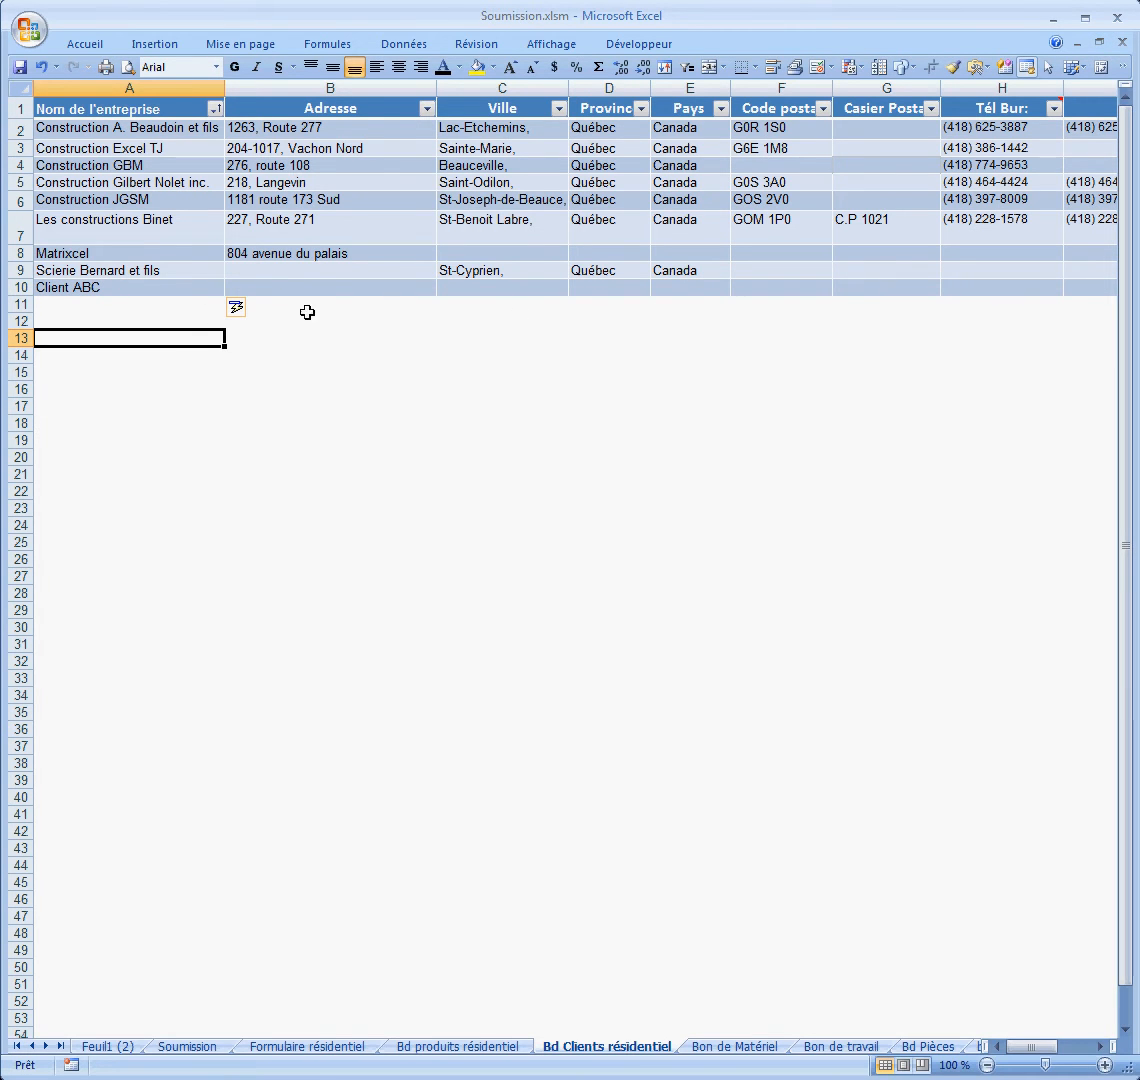
pyautogui.click(190, 1046)
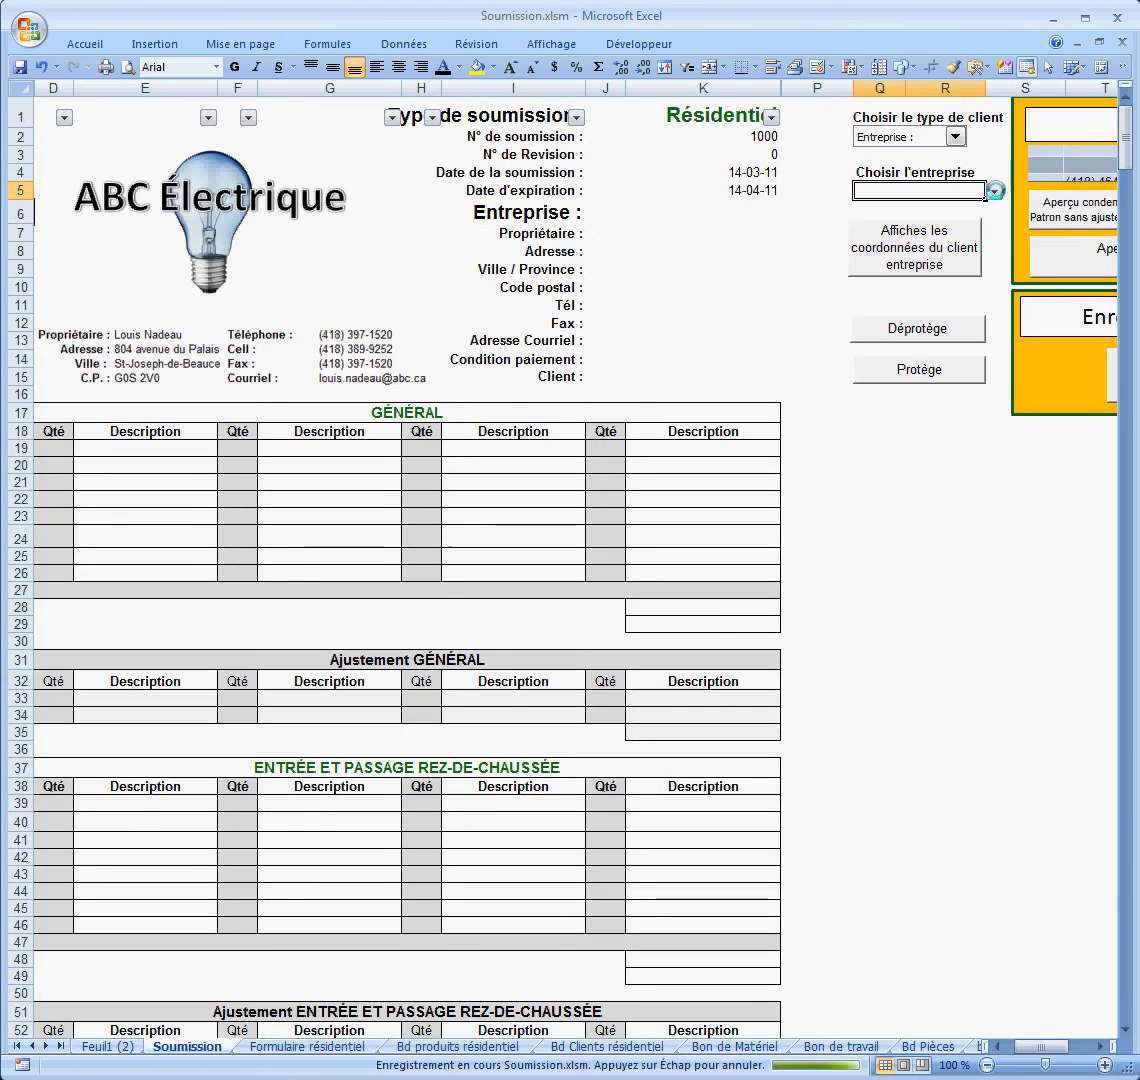
# Step: Choose Construction JGSM as the company and fill its contact details into the quote
pyautogui.click(995, 192)
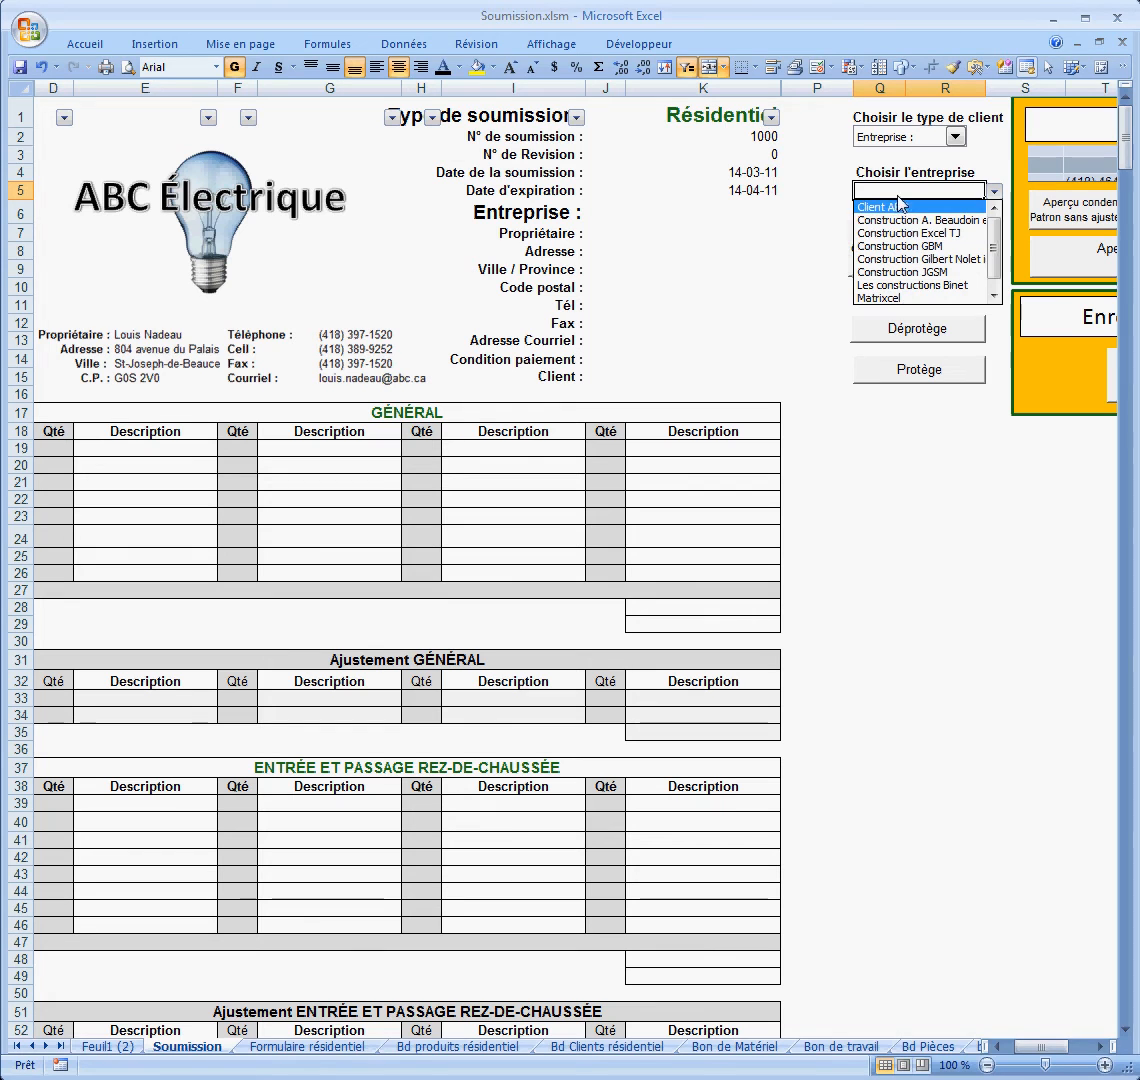
pyautogui.click(889, 273)
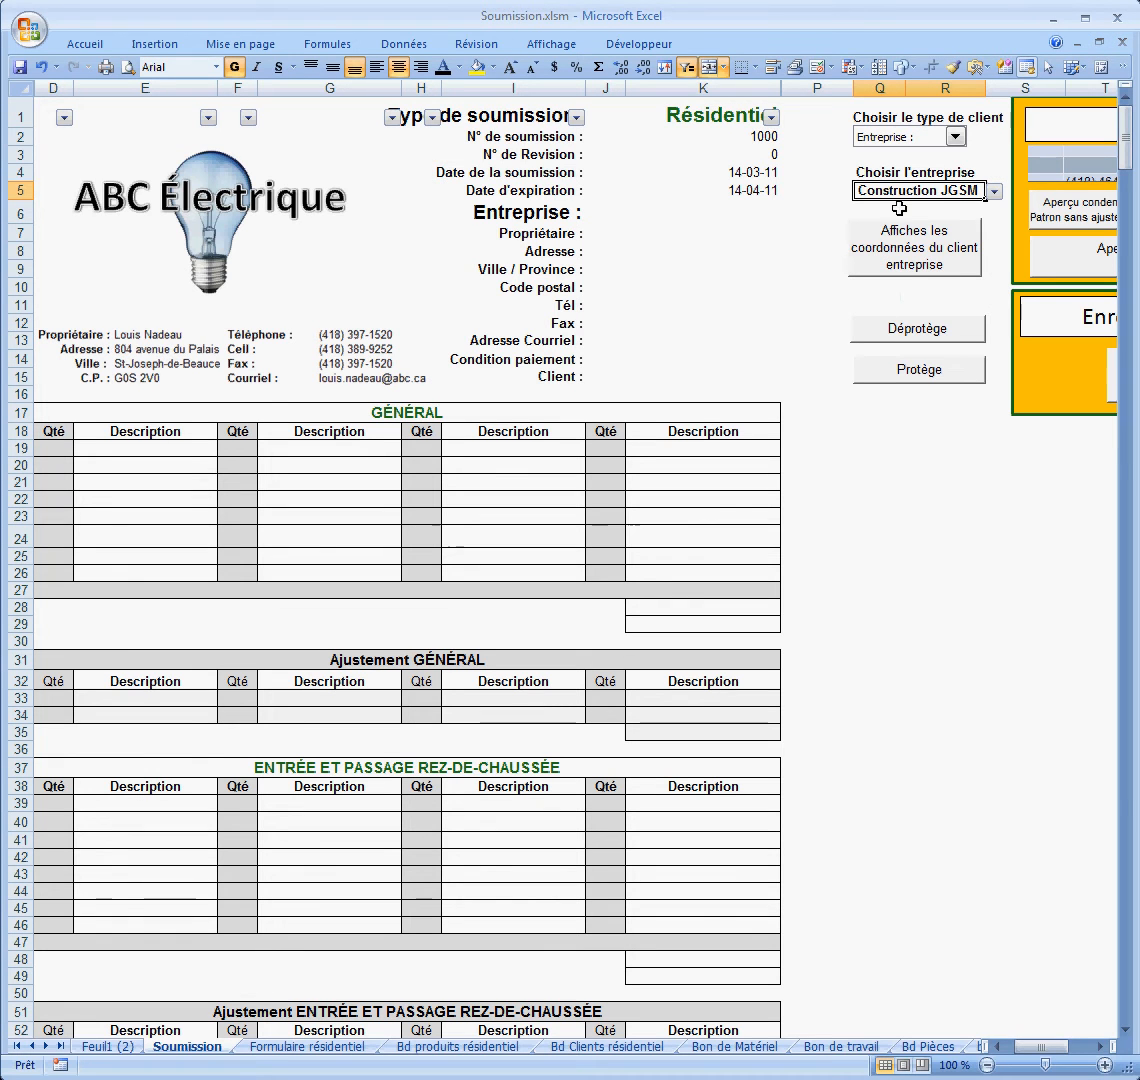
pyautogui.click(907, 252)
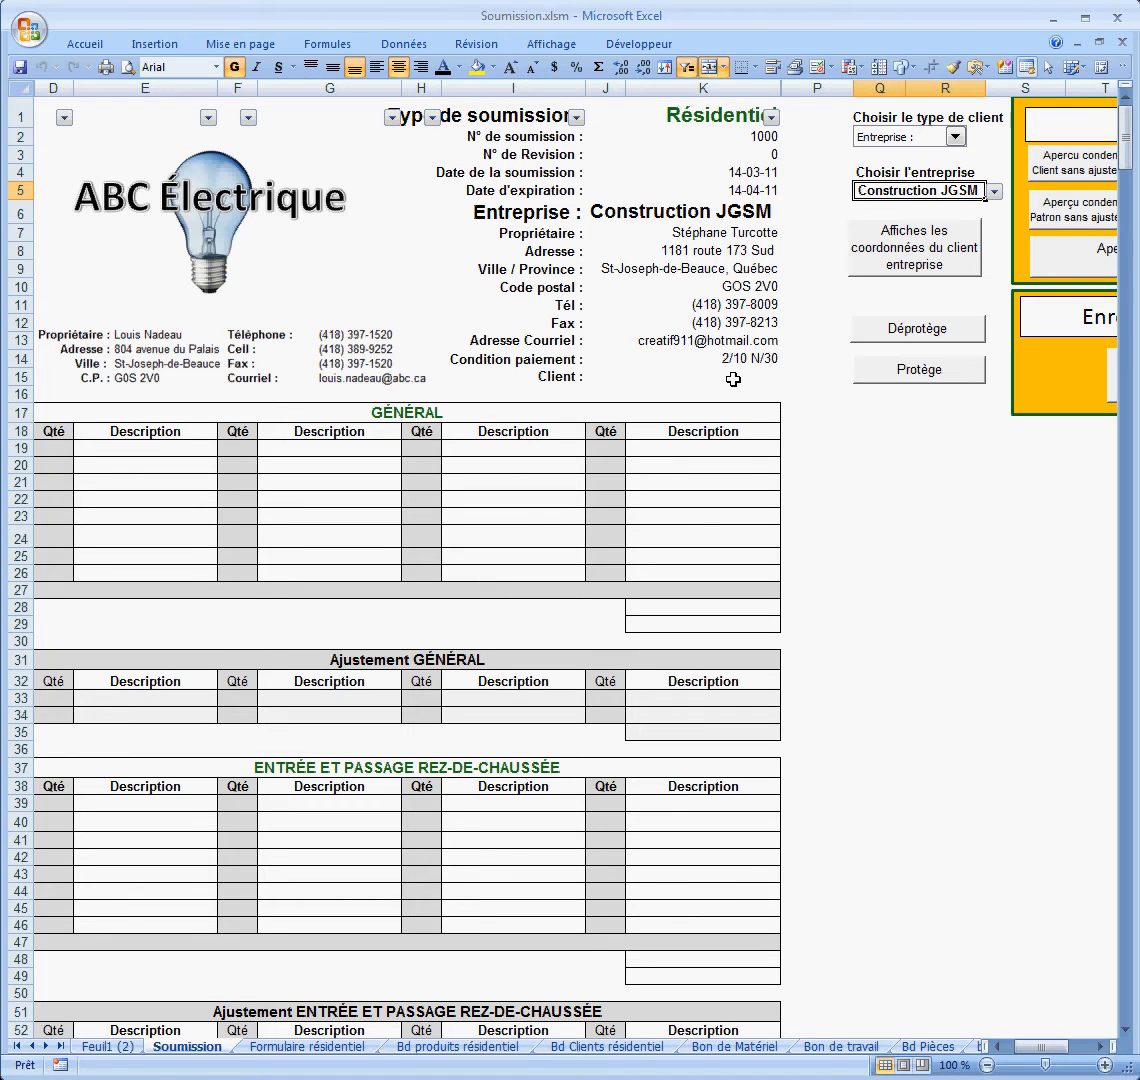
pyautogui.click(733, 379)
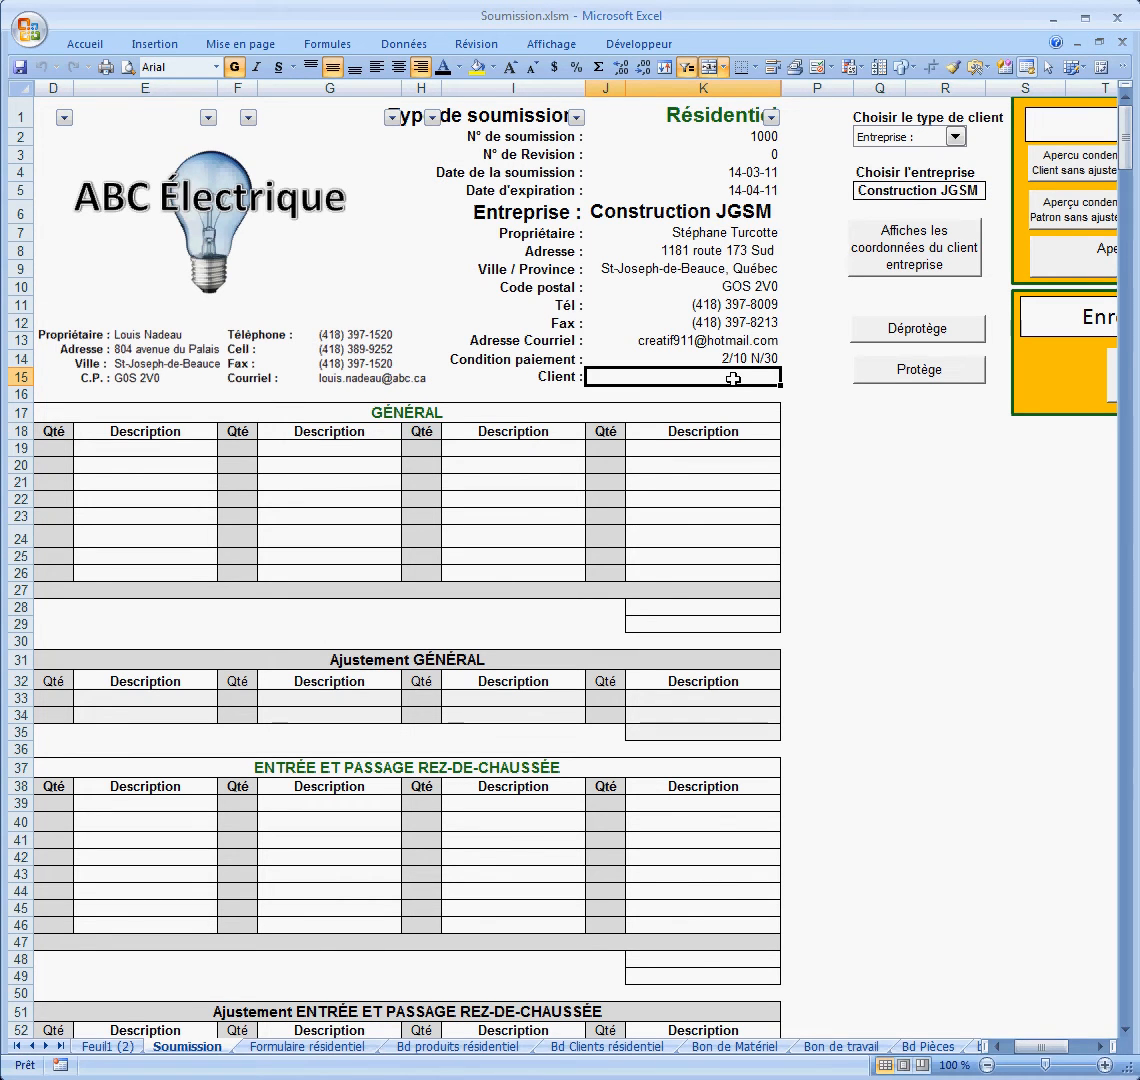
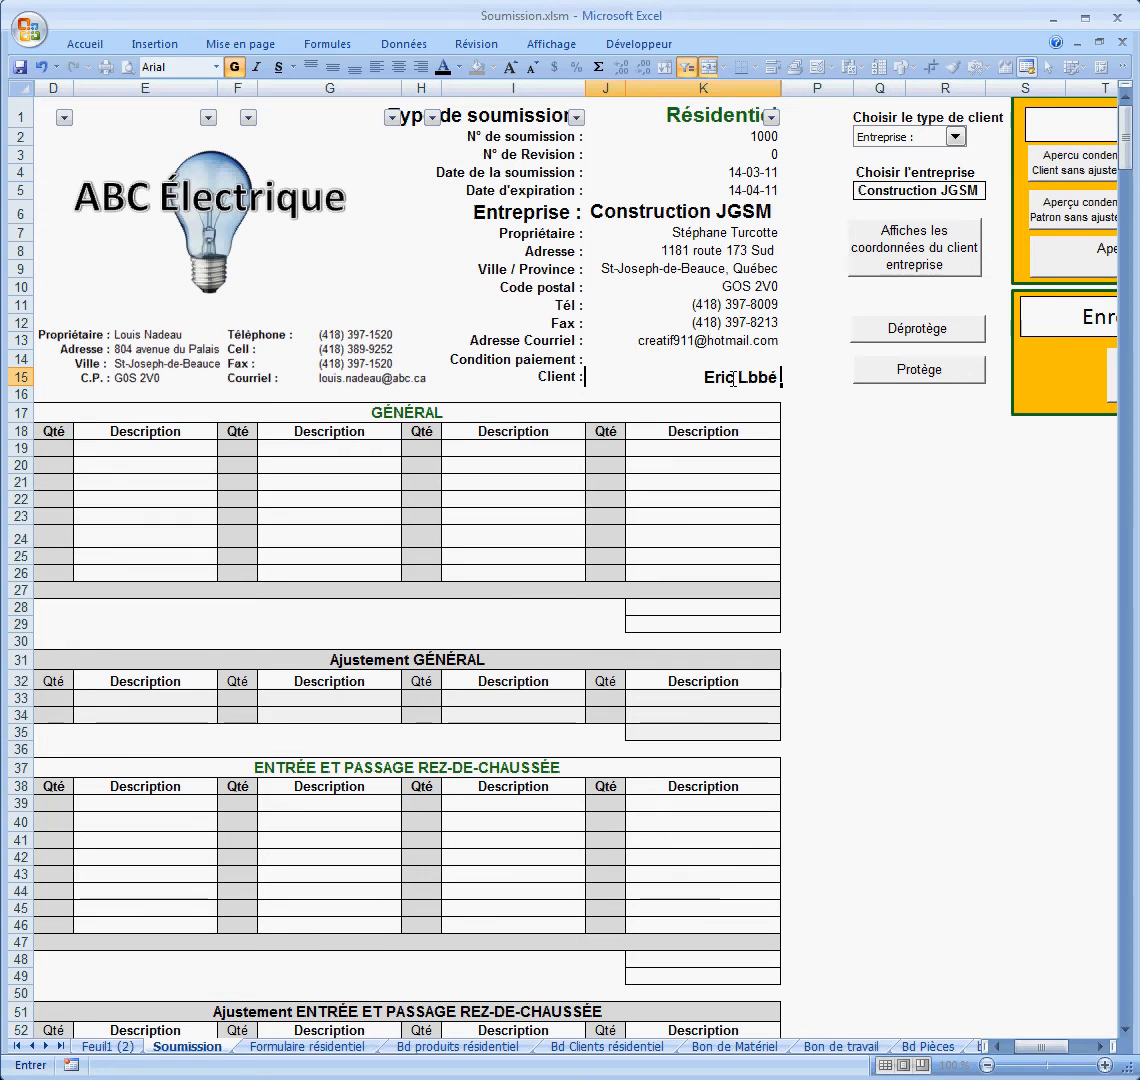
# Step: Enter the client contact's full name in the quote's Client field, correcting the typos
pyautogui.write('a')
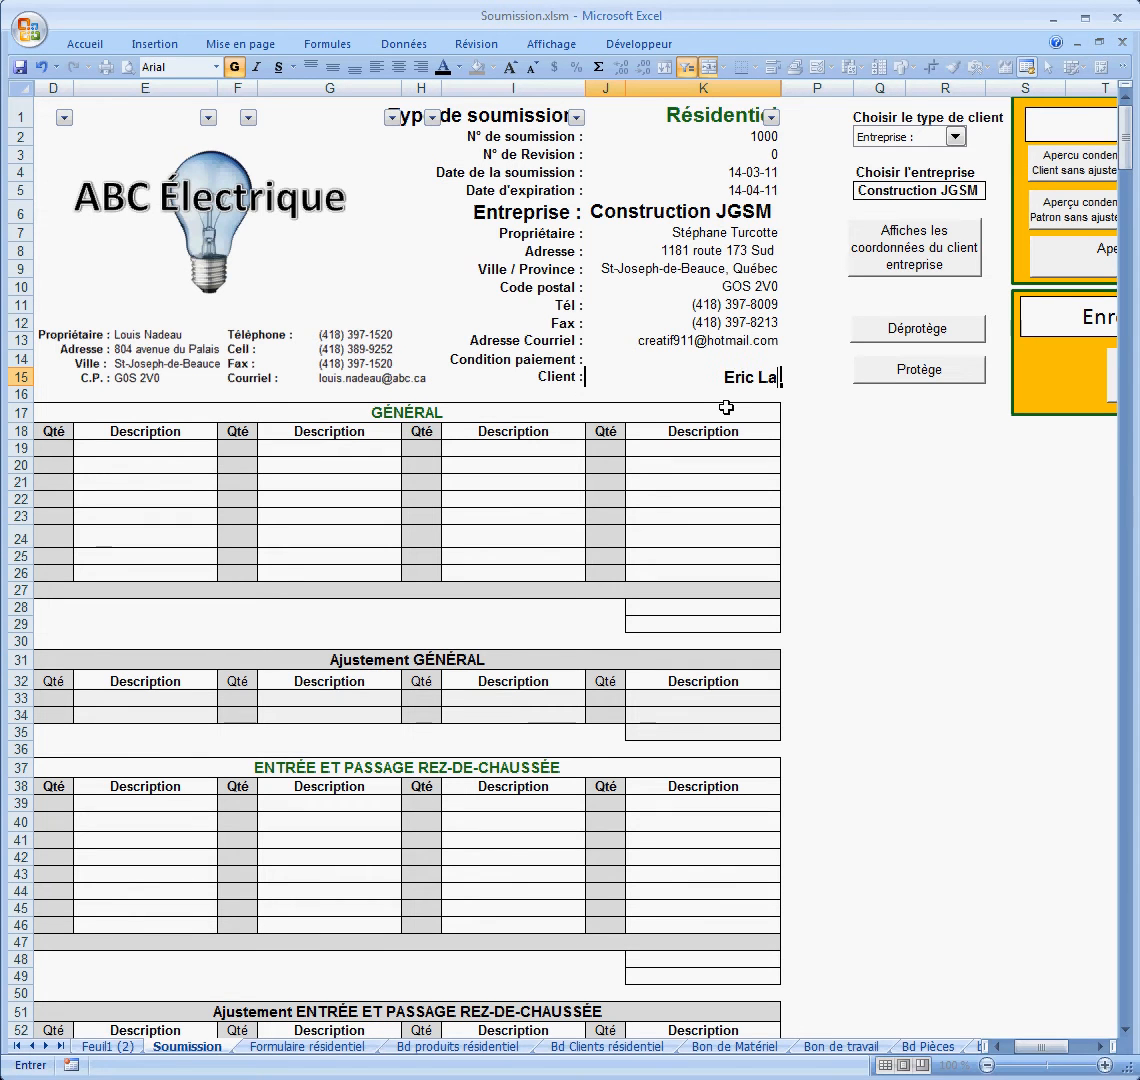
pyautogui.write('bbé')
pyautogui.click(846, 450)
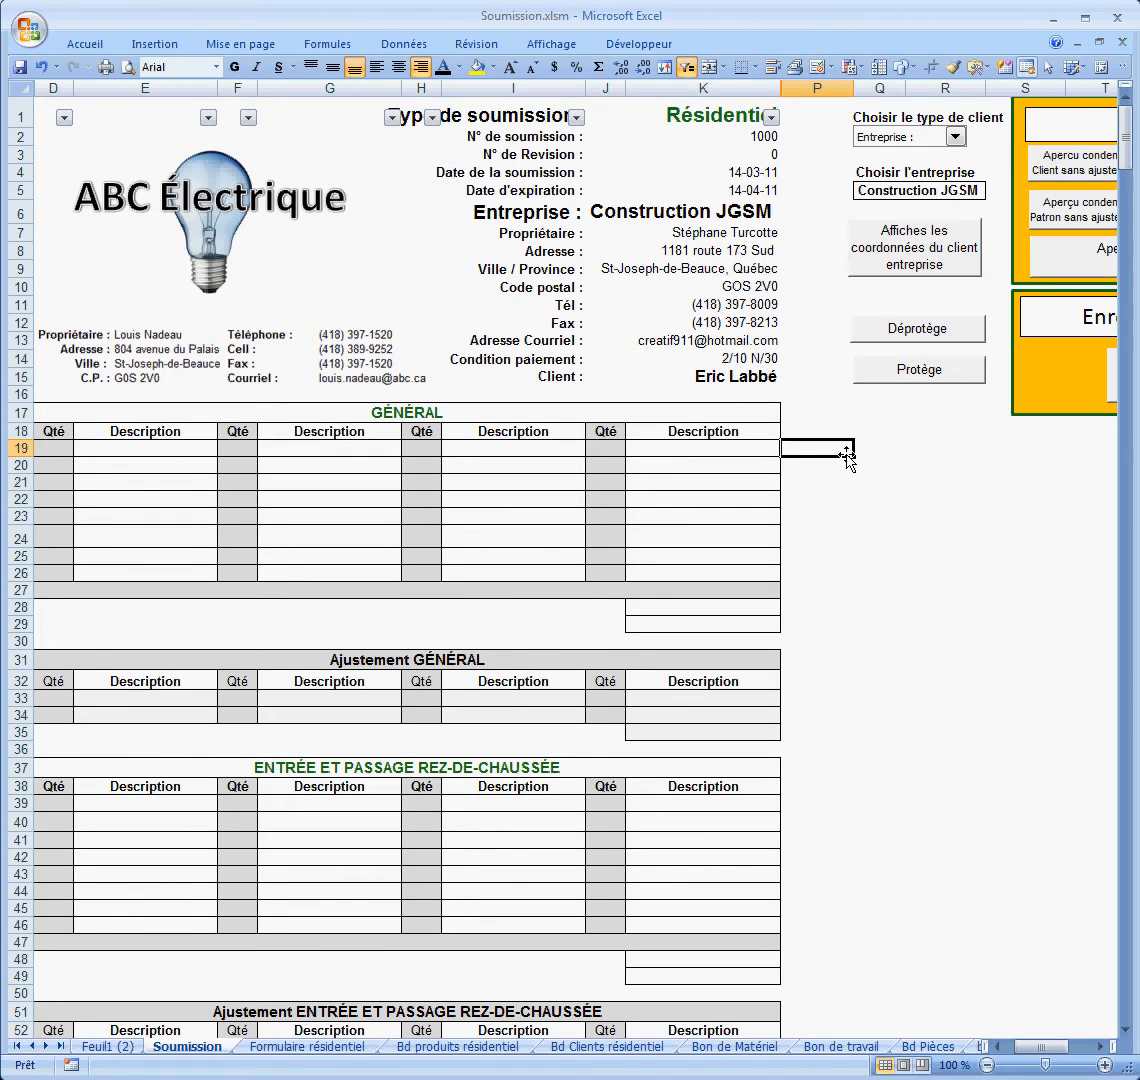
pyautogui.click(1097, 1047)
# Step: Save the quote as a new .xlsm workbook with the 'Enregistrer votre soumission' button
pyautogui.click(1097, 1047)
pyautogui.click(1097, 1047)
pyautogui.click(1097, 1047)
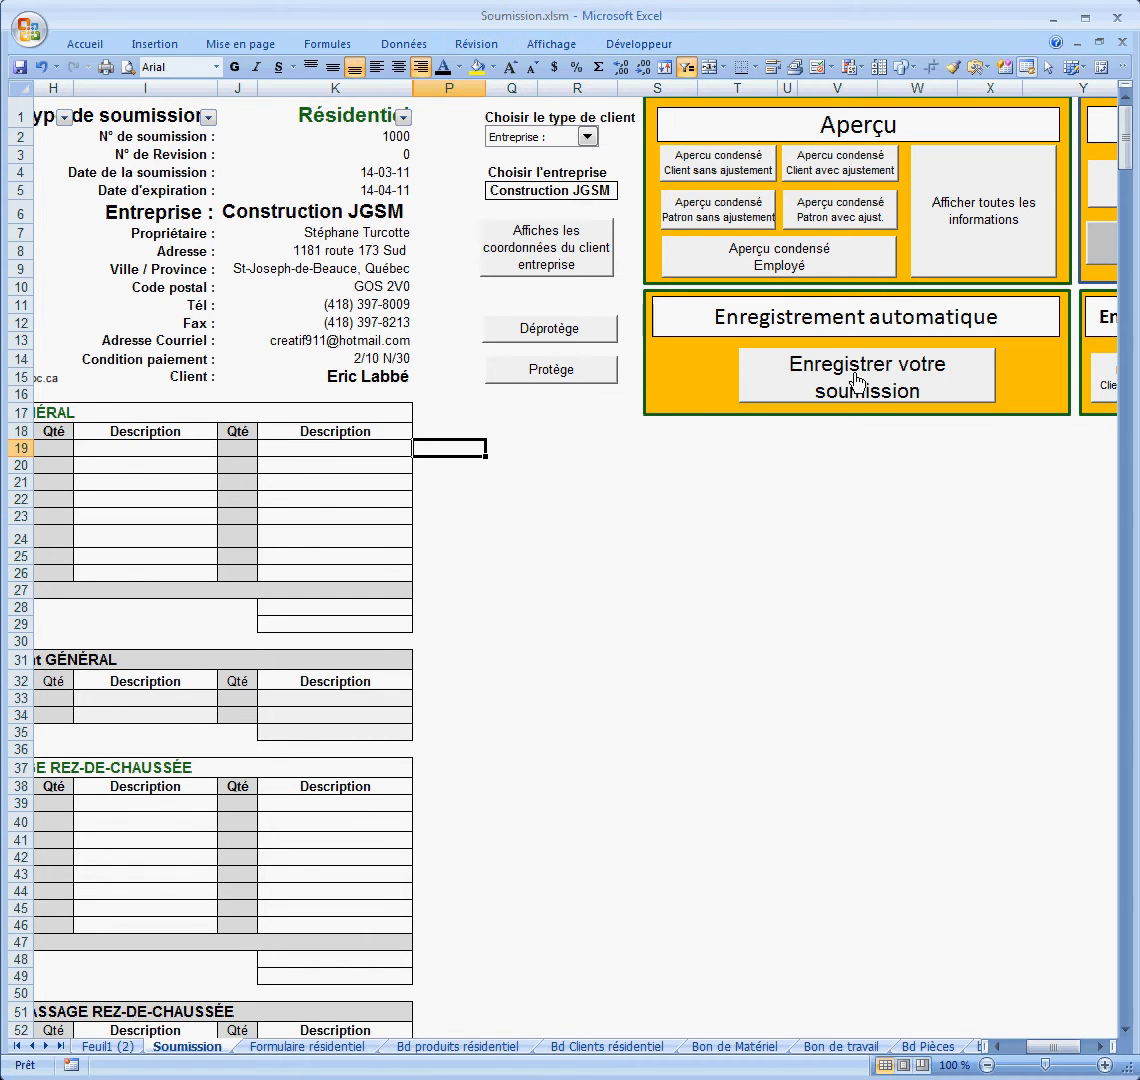
pyautogui.click(822, 372)
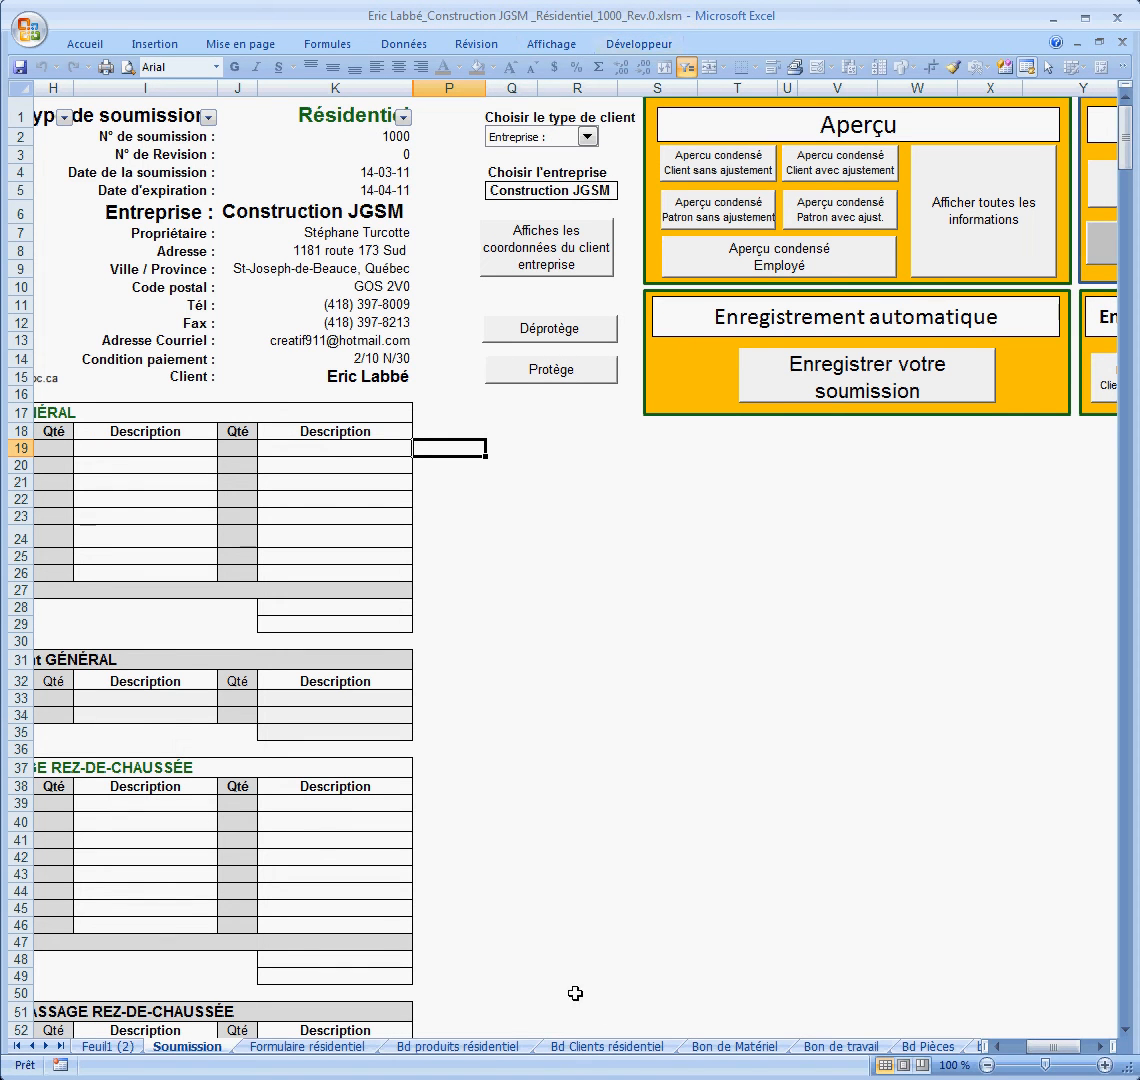
pyautogui.moveTo(1050, 1057); pyautogui.dragTo(1040, 1057)
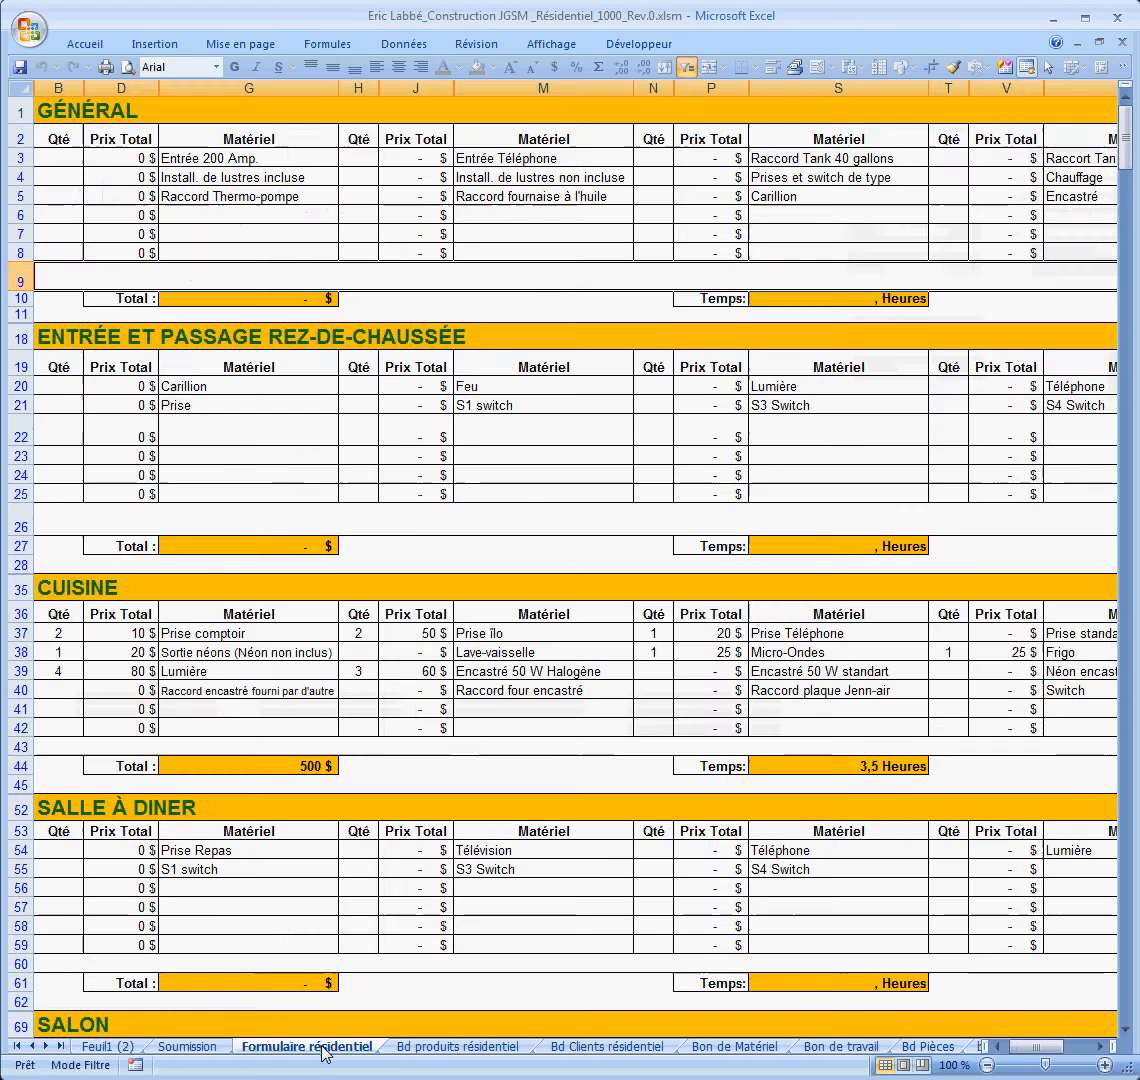
# Step: On Formulaire résidentiel, set quantity 1 for Entrée 200 Amp., Entrée Téléphone, Raccord Thermo-pompe and Raccord Tank 40 gallons
pyautogui.click(325, 1050)
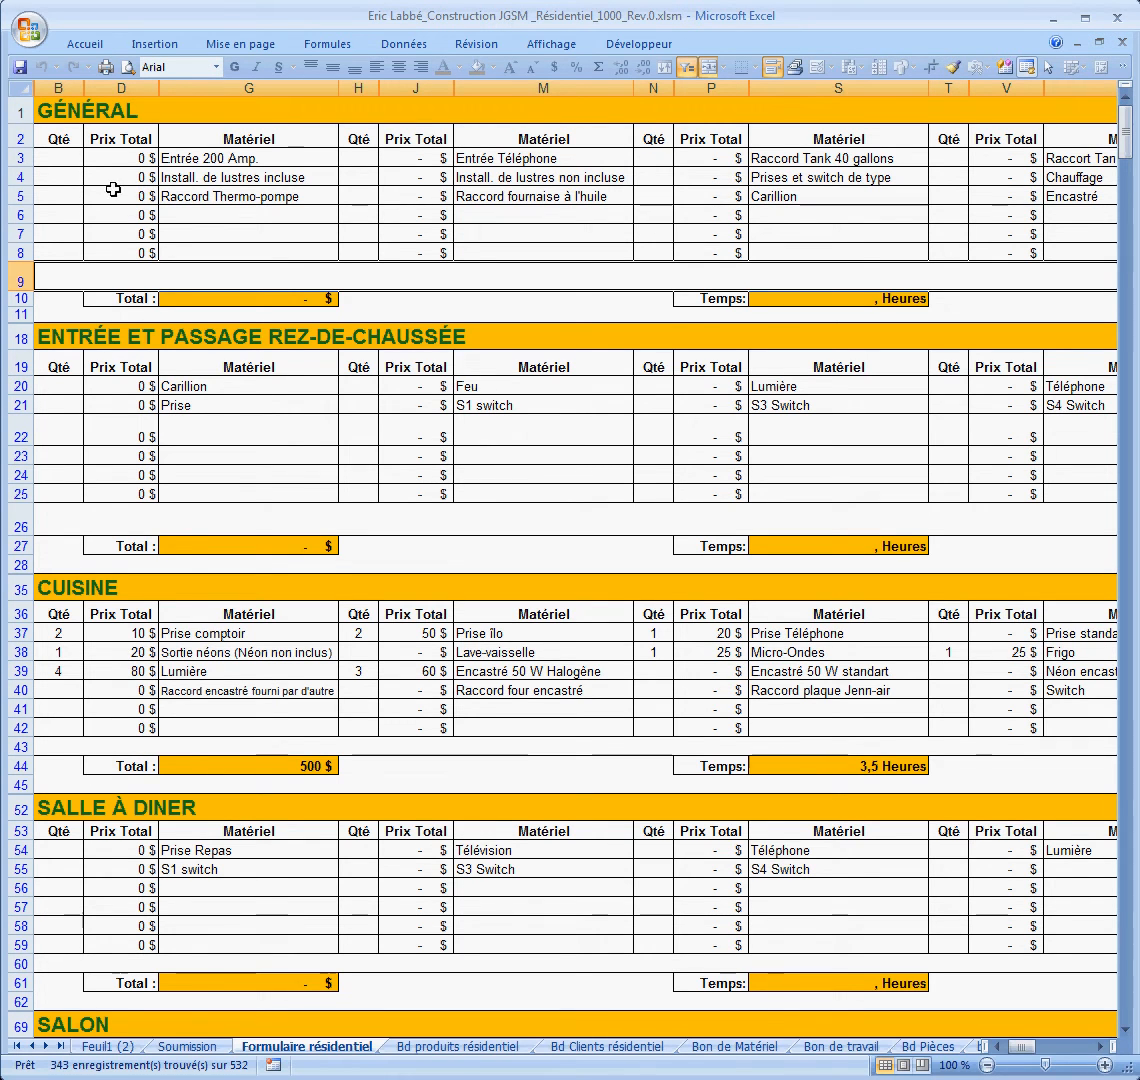
pyautogui.click(72, 162)
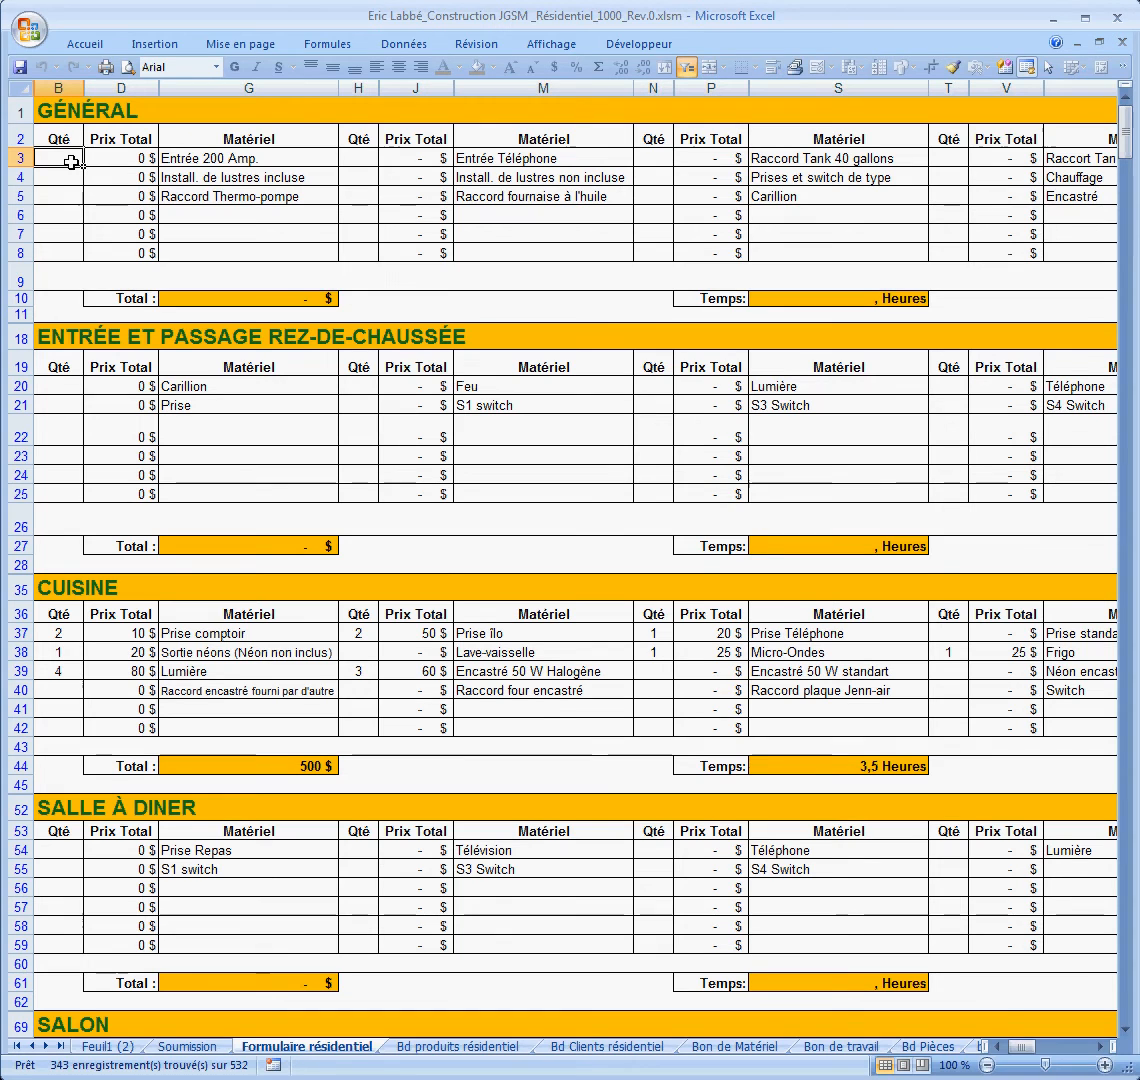
pyautogui.write('1')
pyautogui.click(359, 157)
pyautogui.write('1')
pyautogui.click(52, 196)
pyautogui.write('1')
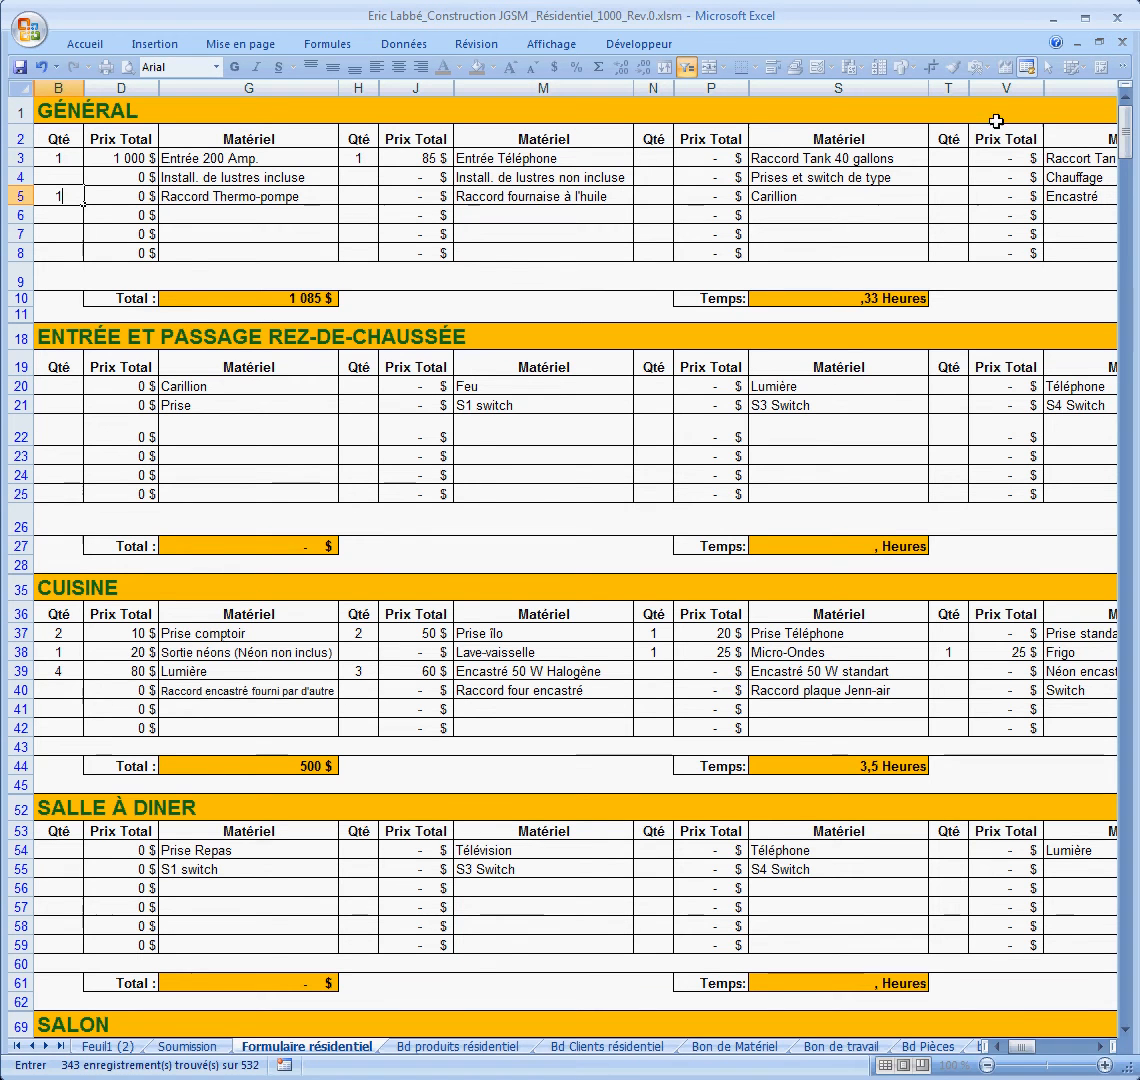
pyautogui.click(950, 157)
pyautogui.write('1')
# Step: Set quantity 1 for Raccord Tank 60 gallons in the further-right material columns
pyautogui.click(1101, 1046)
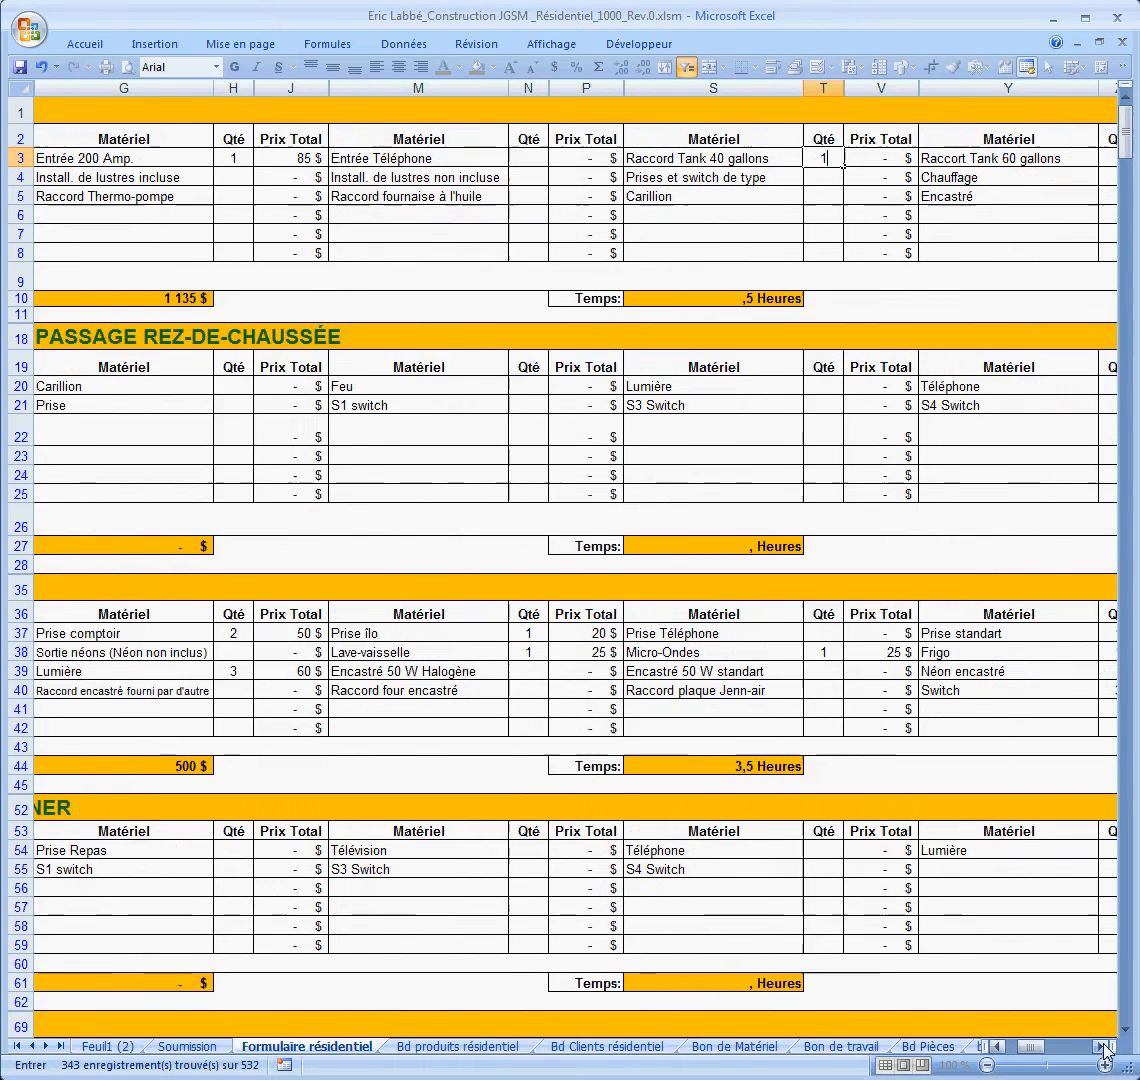
pyautogui.click(1104, 1047)
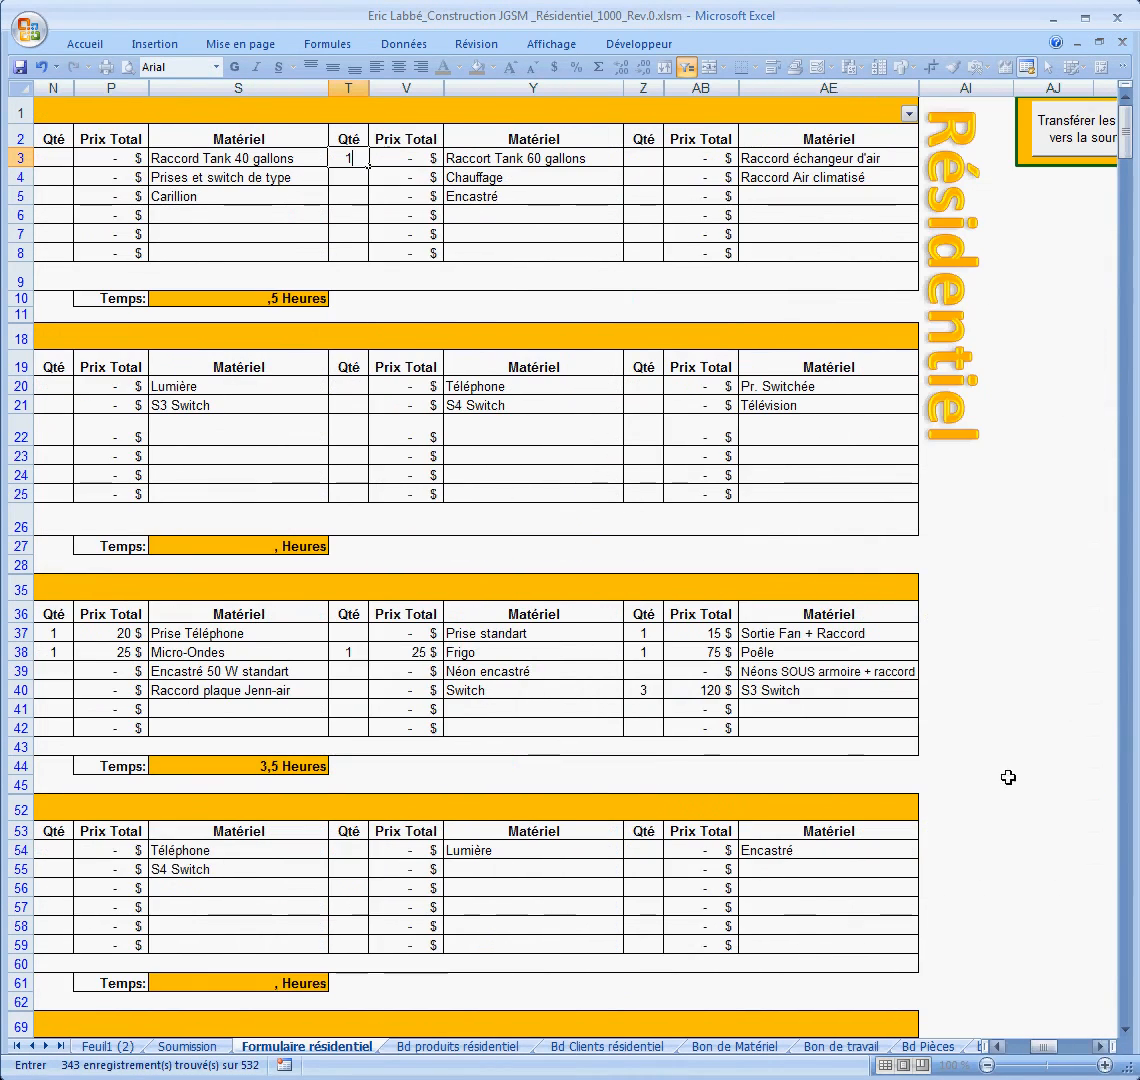
pyautogui.click(646, 158)
pyautogui.write('1')
pyautogui.moveTo(1043, 1046); pyautogui.dragTo(1020, 1046)
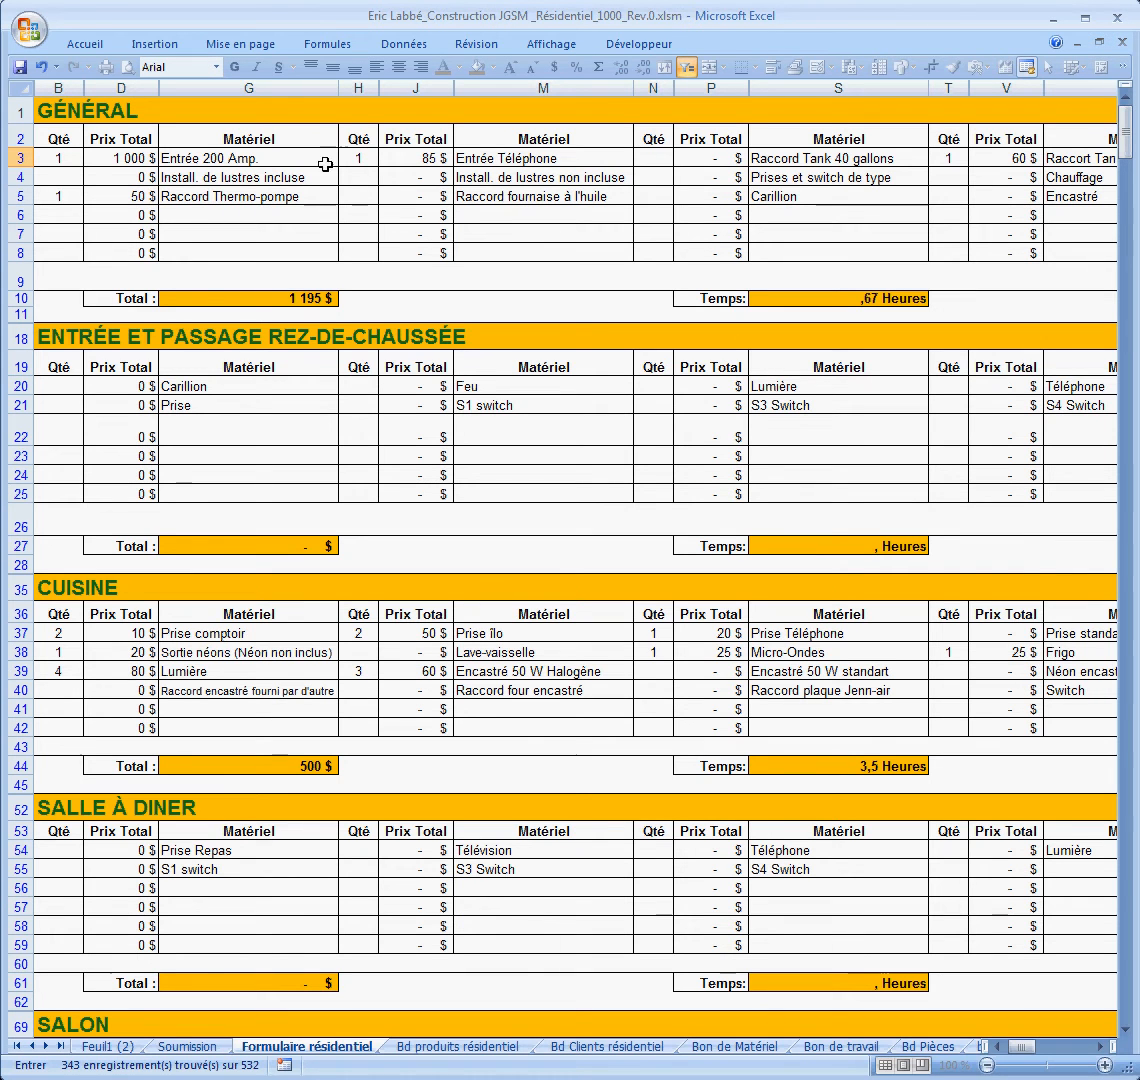
# Step: Commit the tank quantity so GÉNÉRAL totals 1 230 $, keeping Entrée 200 Amp. as G3's material
pyautogui.click(303, 156)
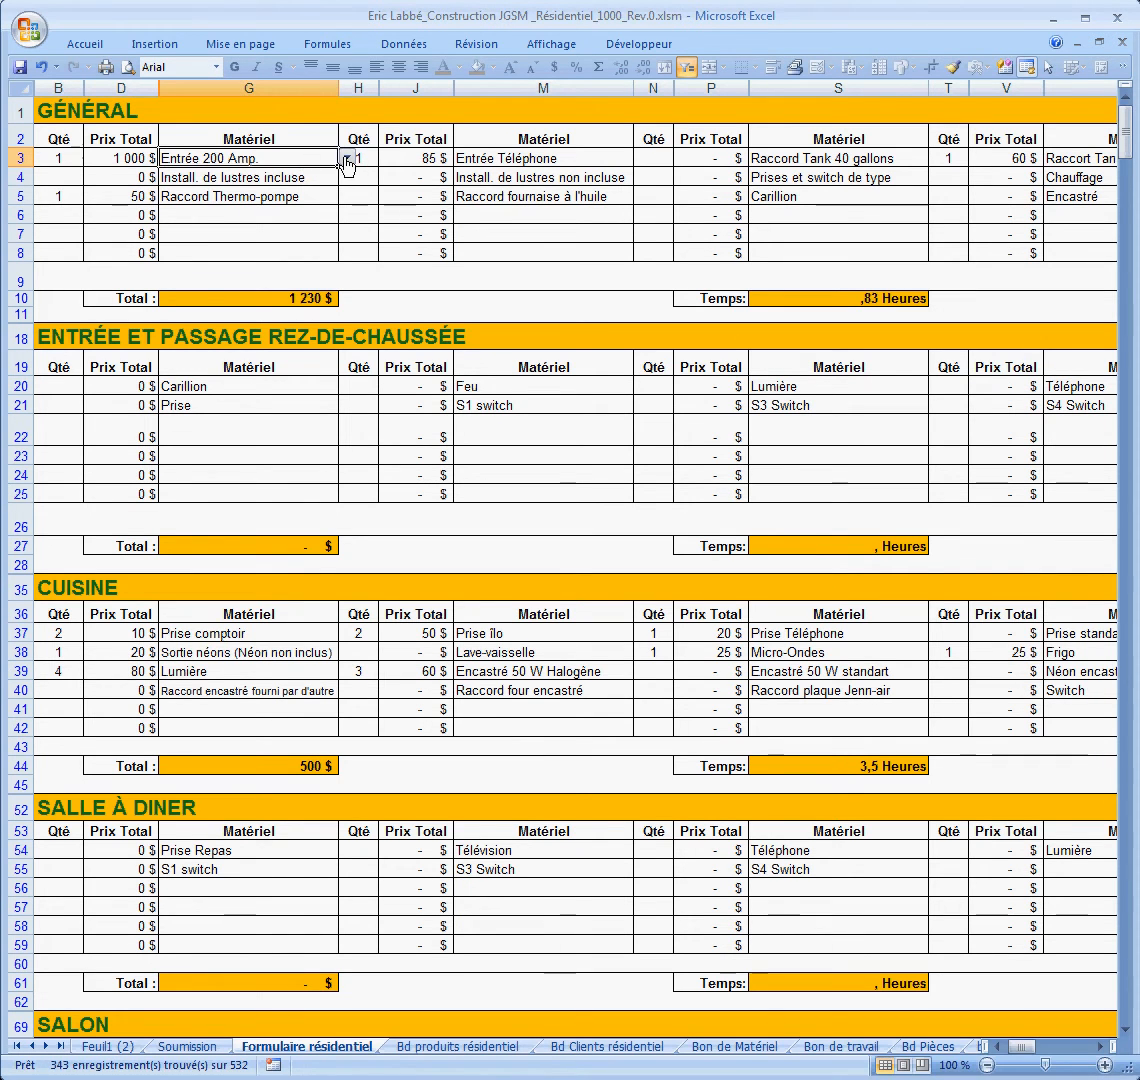
pyautogui.click(346, 162)
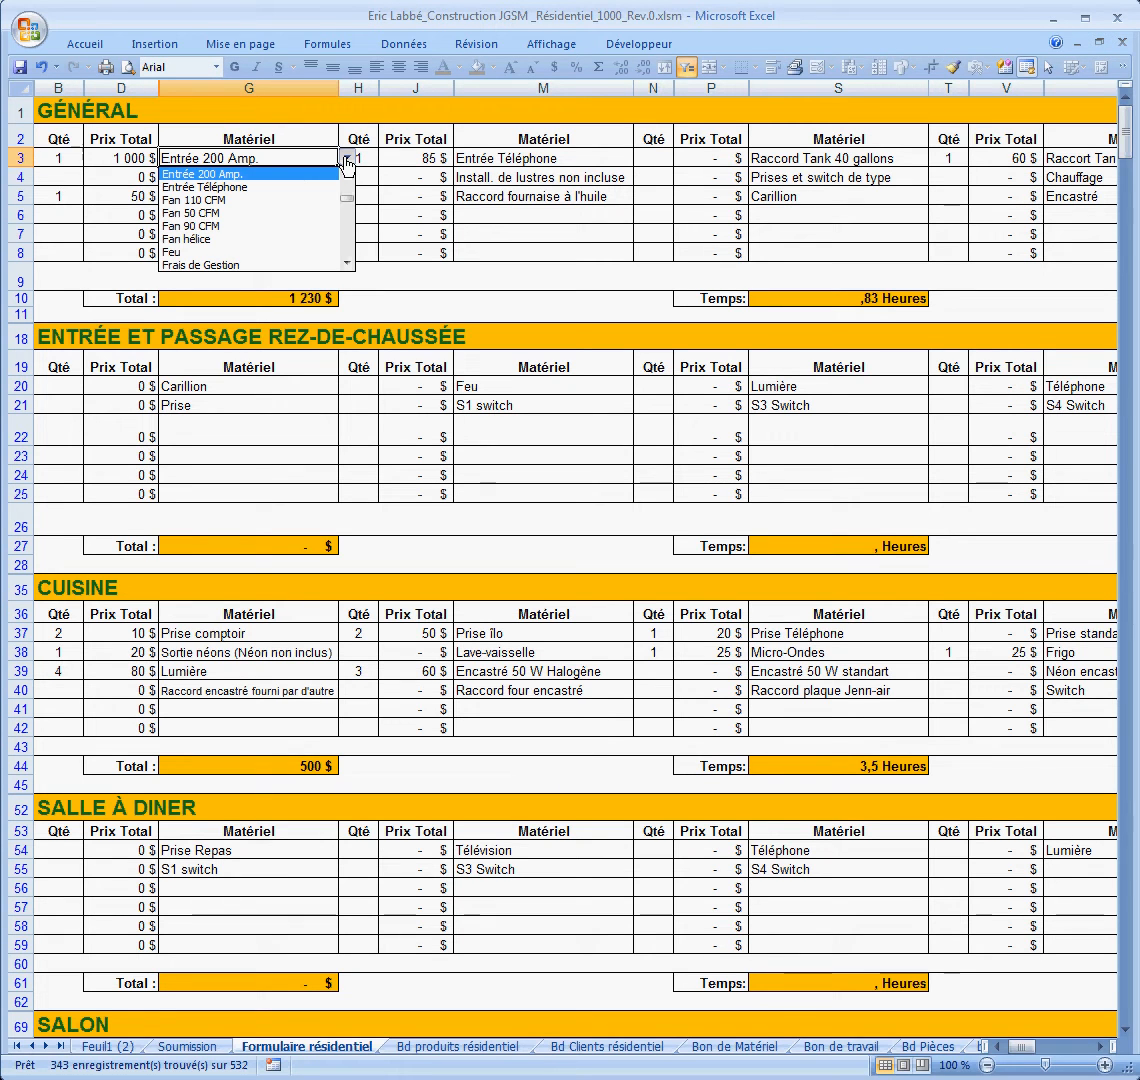
pyautogui.click(245, 175)
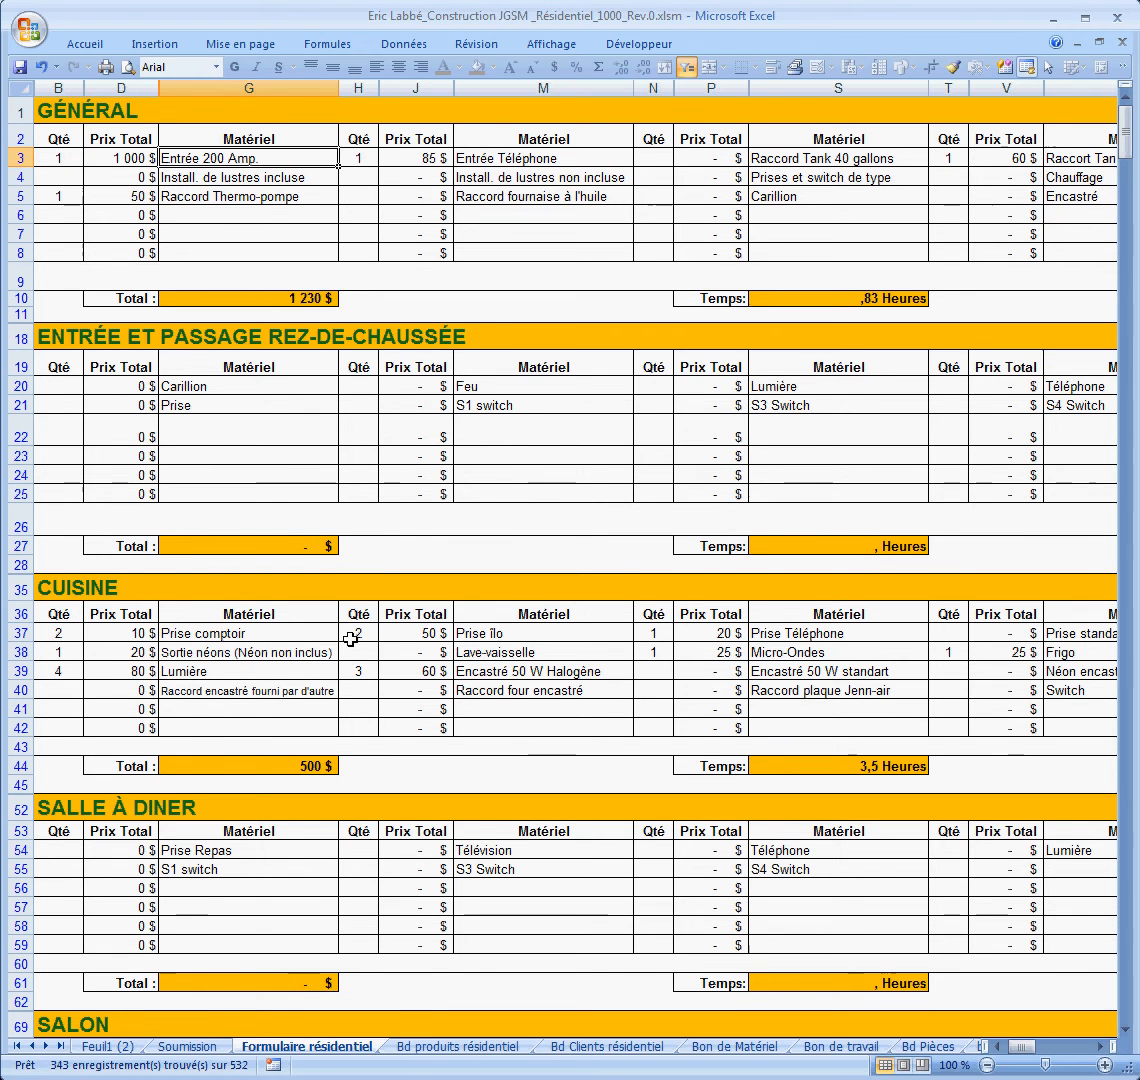
pyautogui.scroll(-4, 360, 628)
pyautogui.scroll(-4, 358, 620)
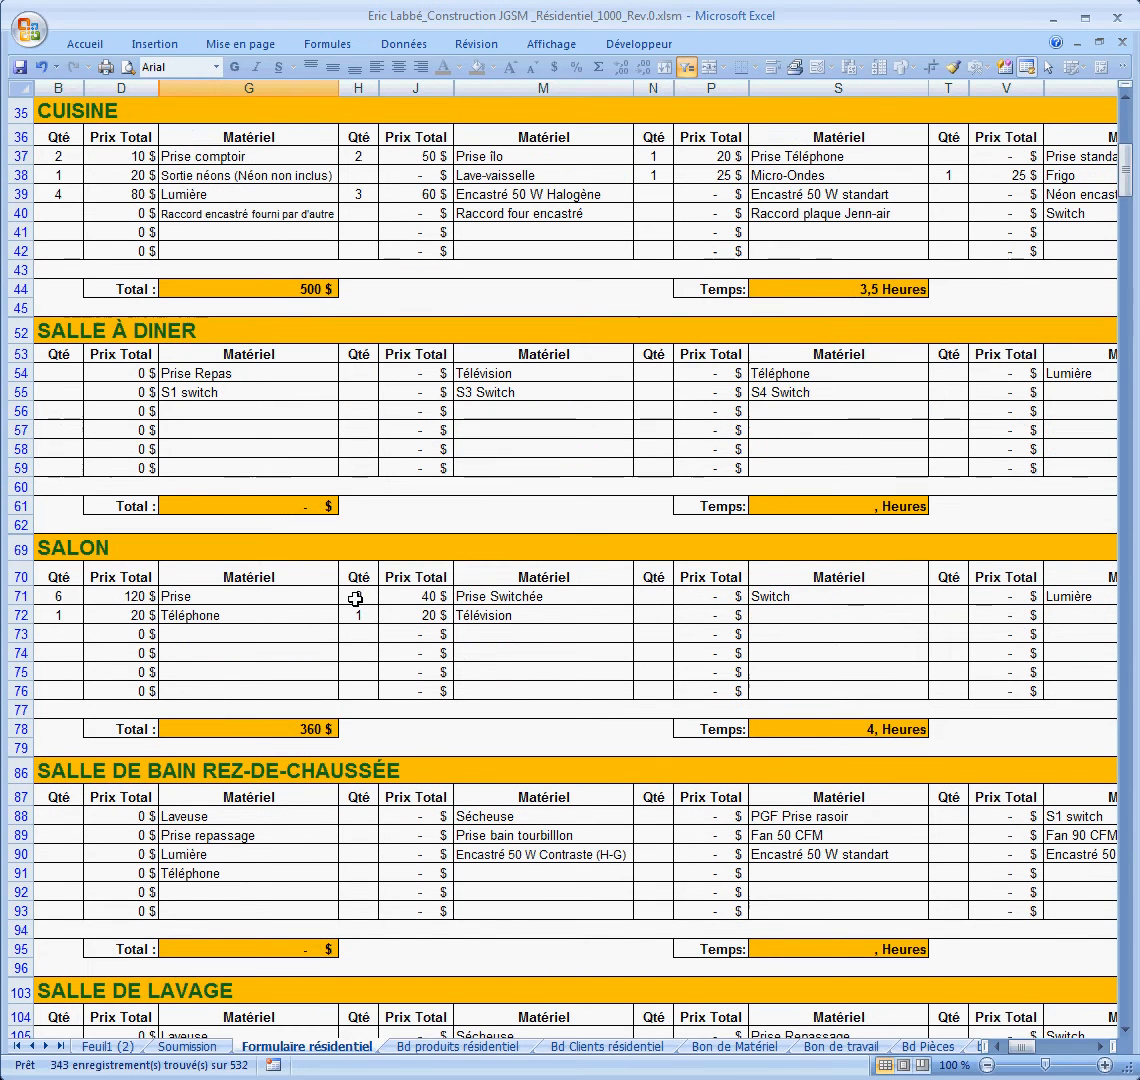
pyautogui.scroll(-12, 216, 603)
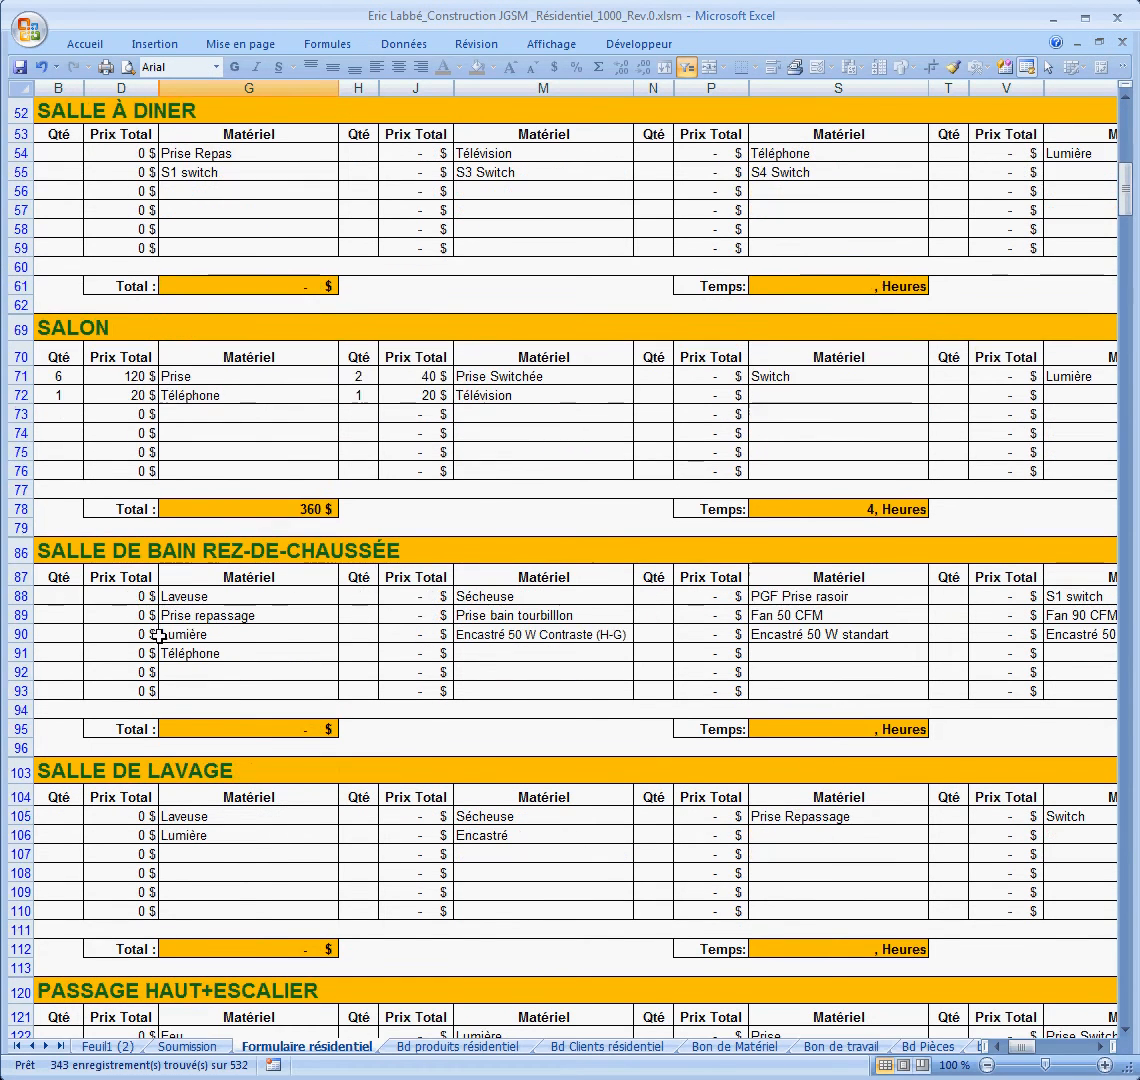
pyautogui.scroll(-8, 433, 565)
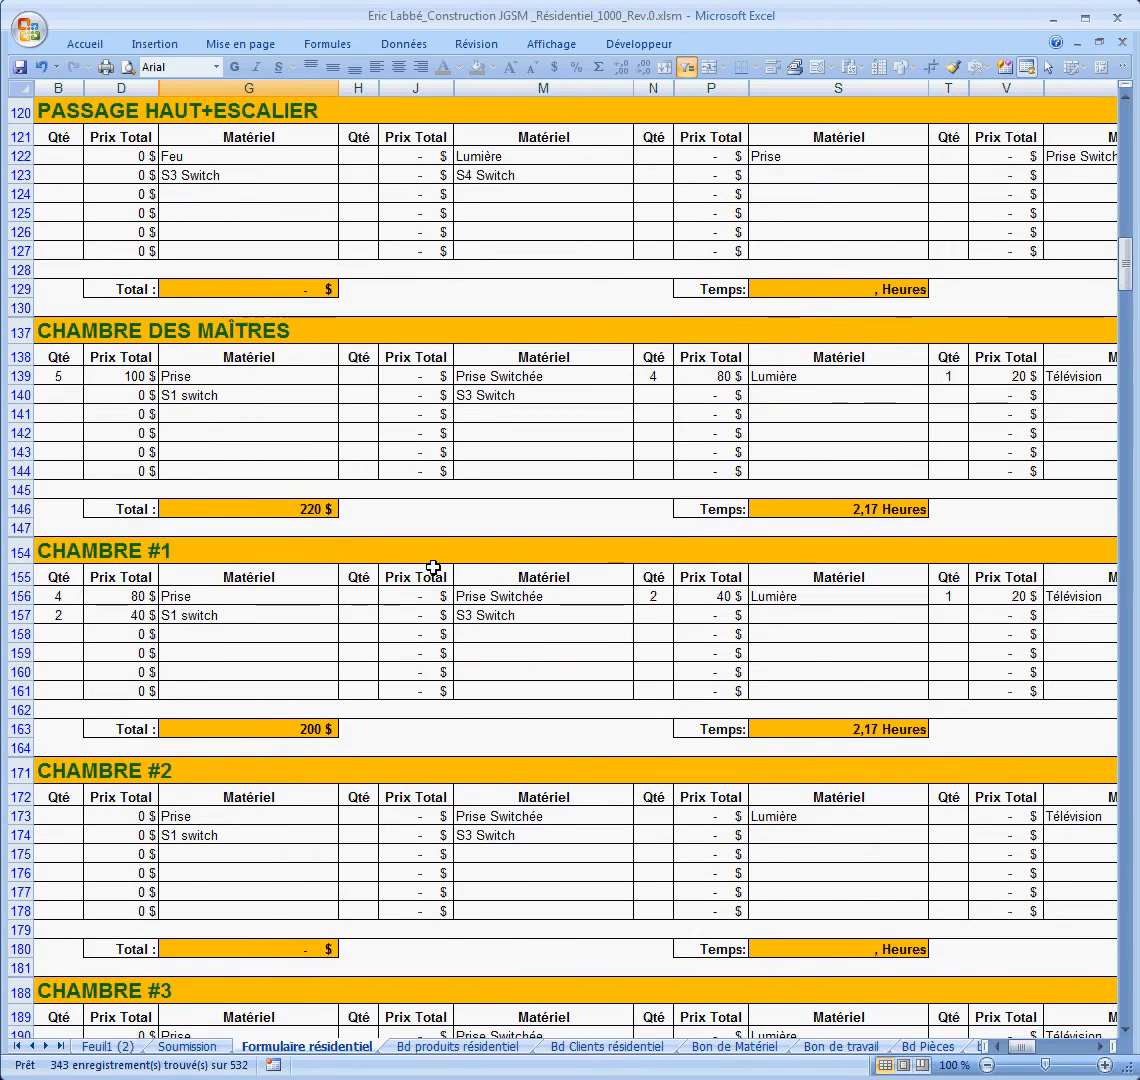
pyautogui.scroll(12, 435, 570)
pyautogui.scroll(14, 439, 575)
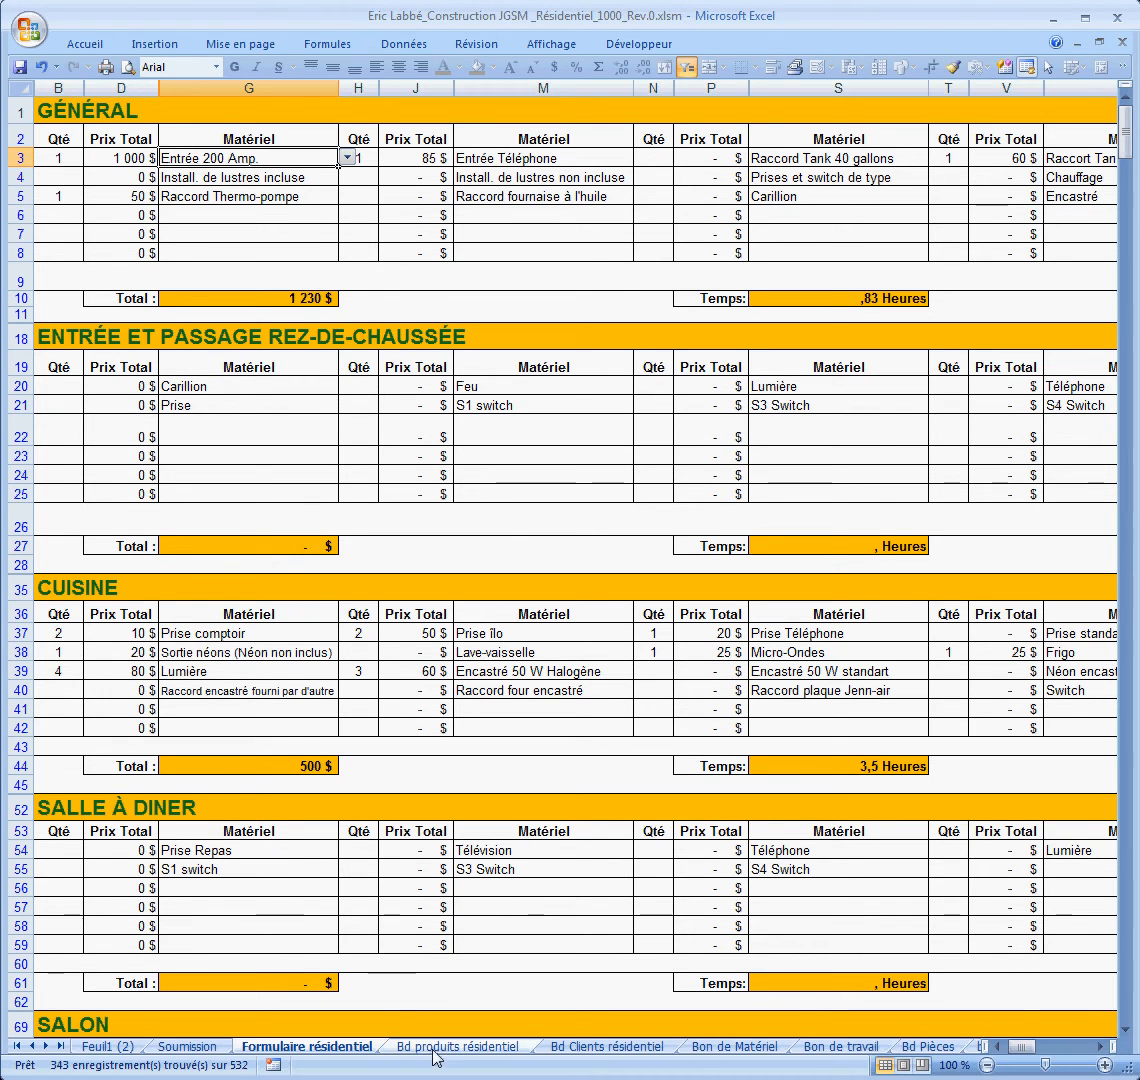
# Step: Add Item ABC at price 35 with install time 15 in row 80 of Bd produits résidentiel
pyautogui.click(484, 1048)
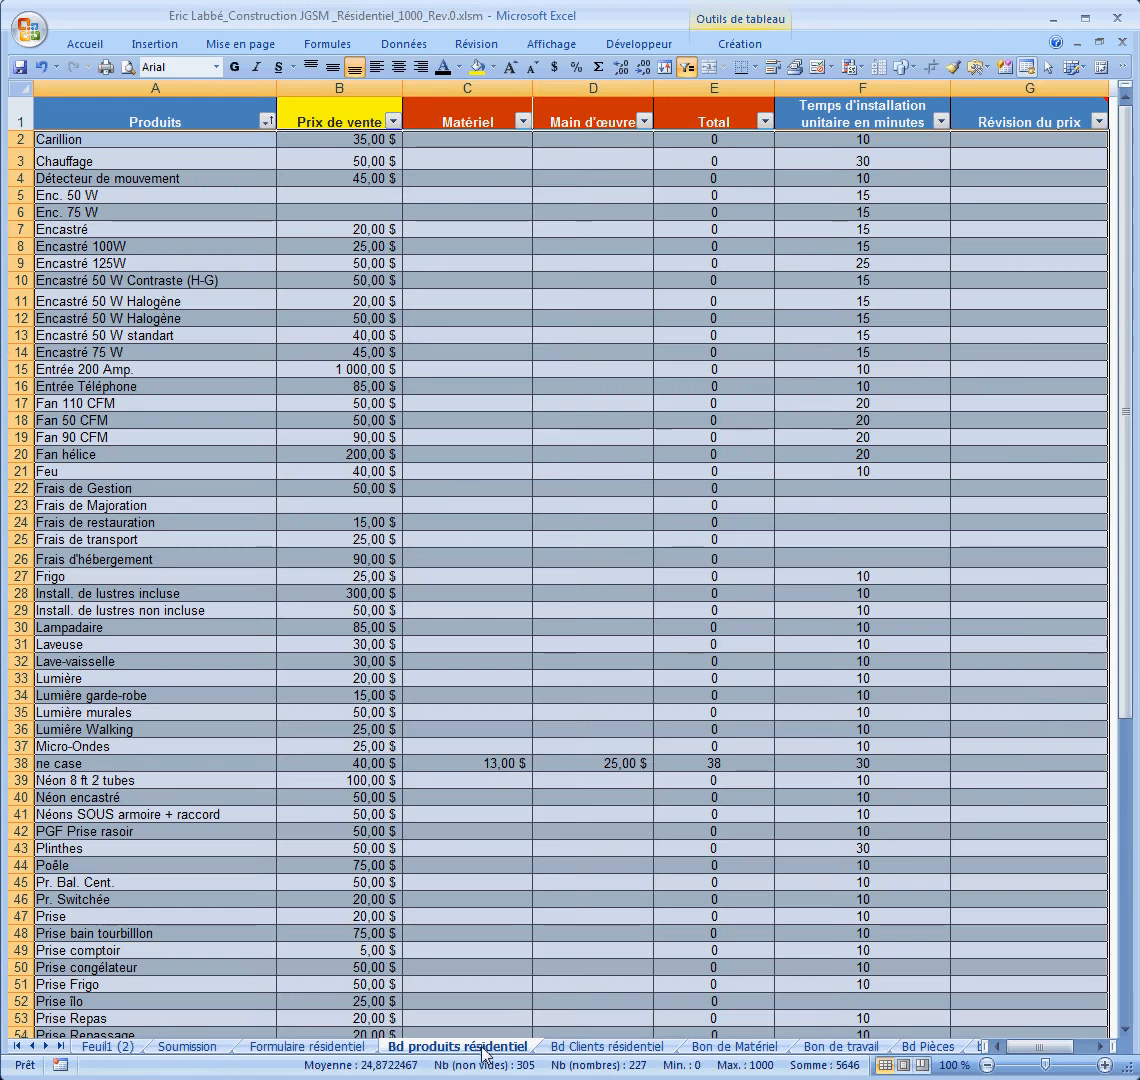
pyautogui.scroll(-14, 440, 903)
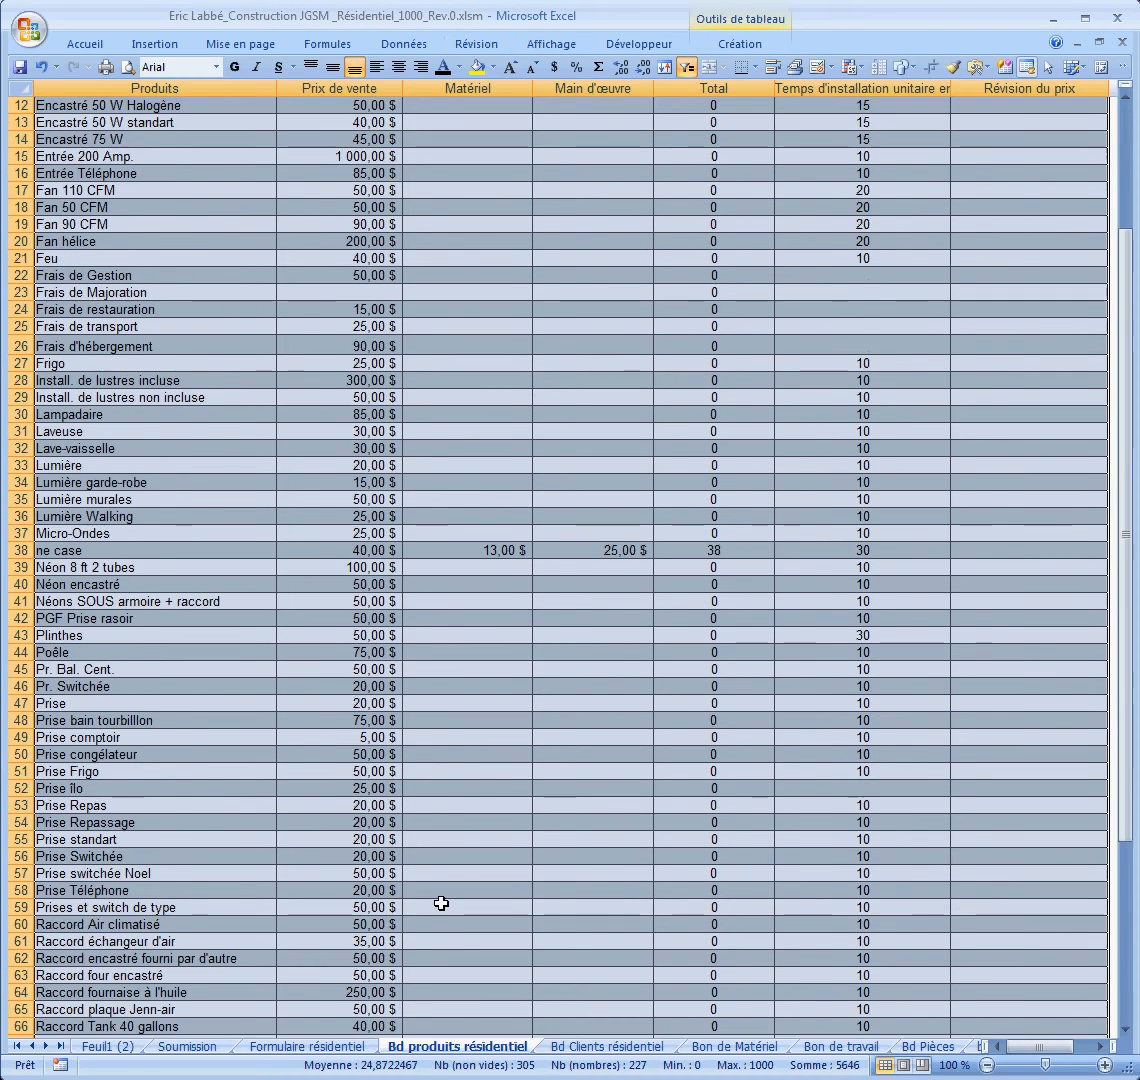
pyautogui.scroll(4, 437, 891)
pyautogui.scroll(11, 437, 891)
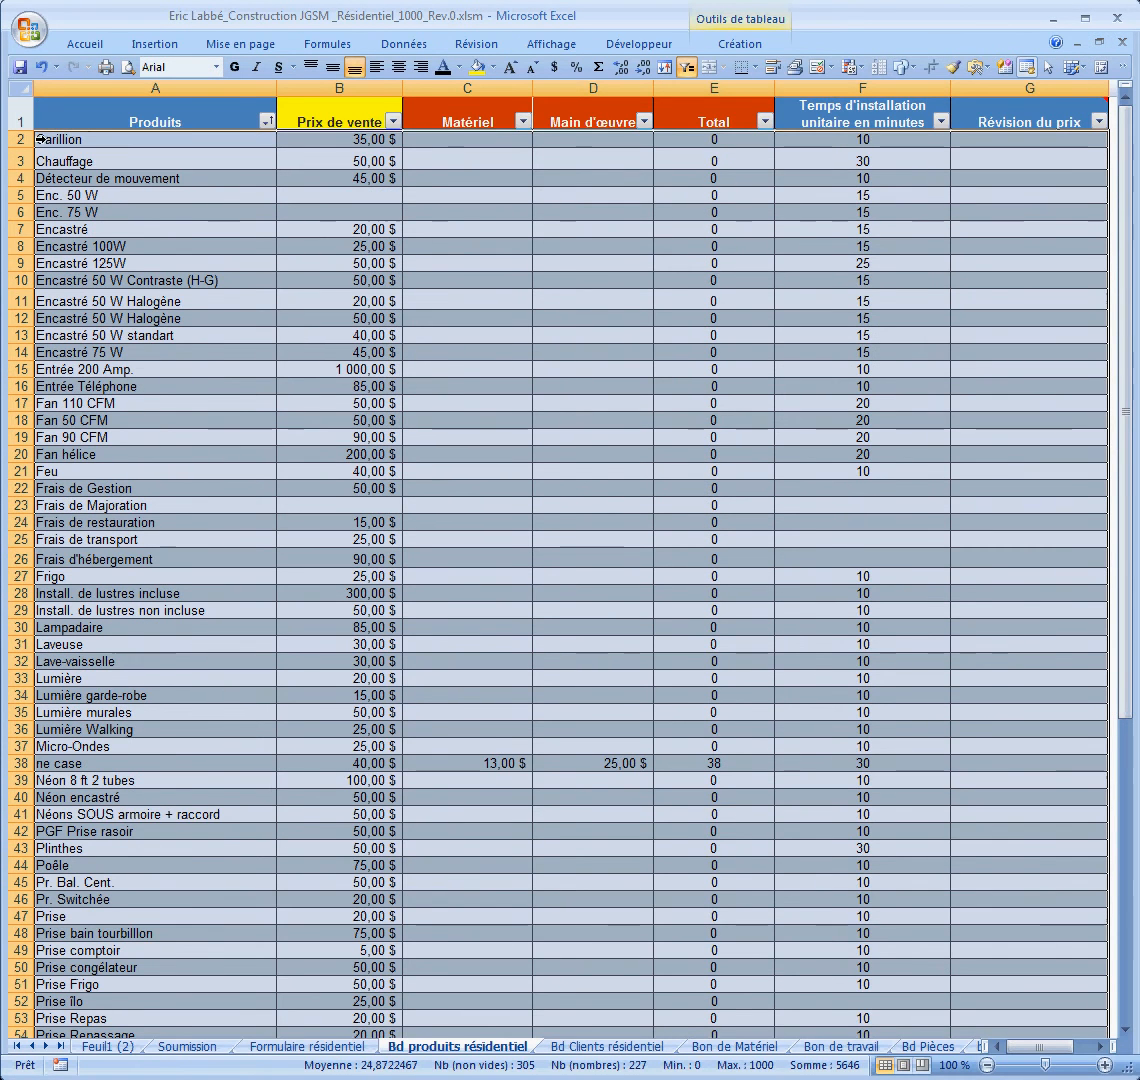
pyautogui.click(84, 138)
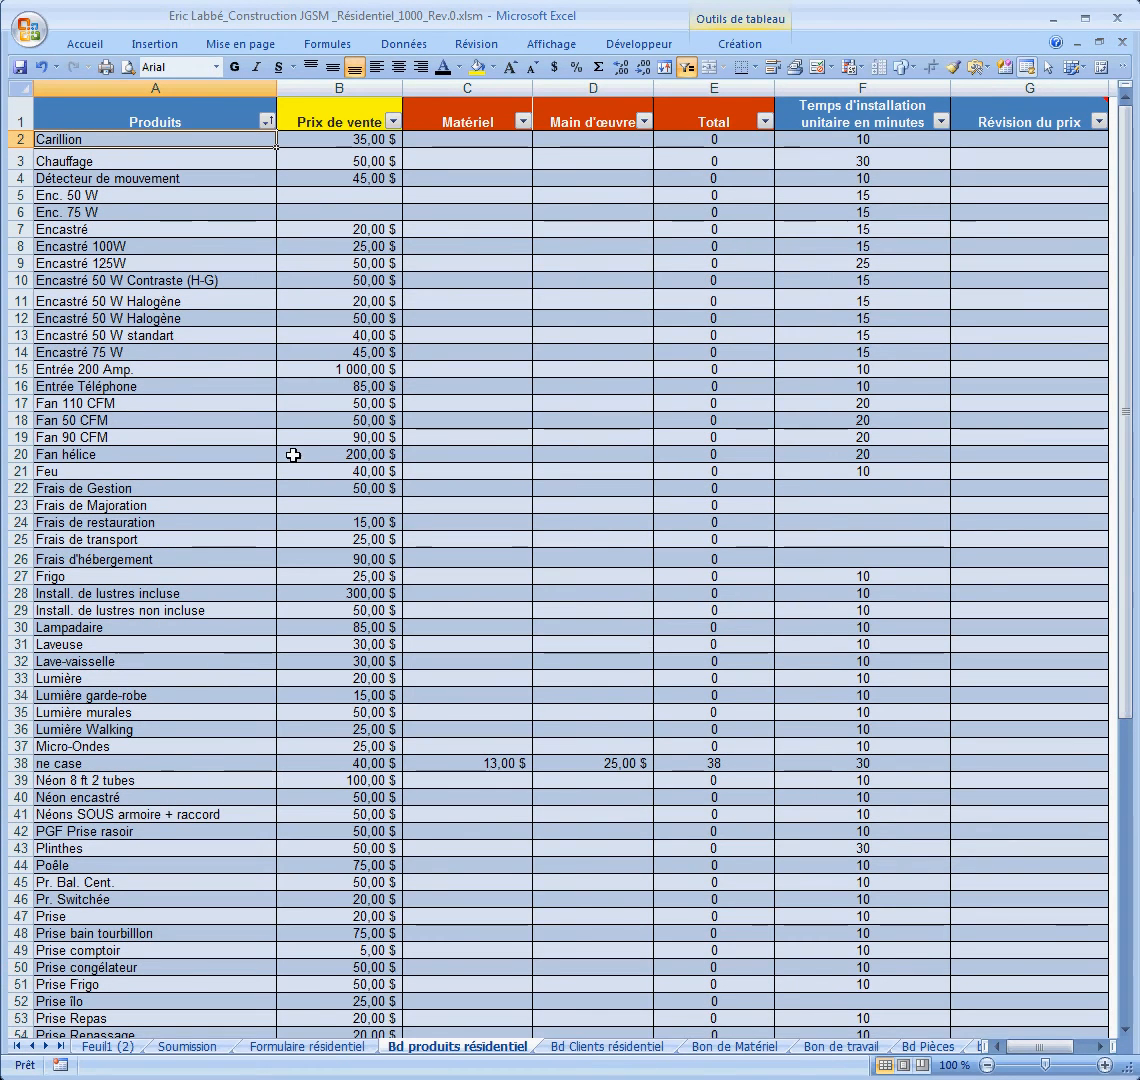
pyautogui.scroll(-7, 288, 474)
pyautogui.scroll(7, 280, 484)
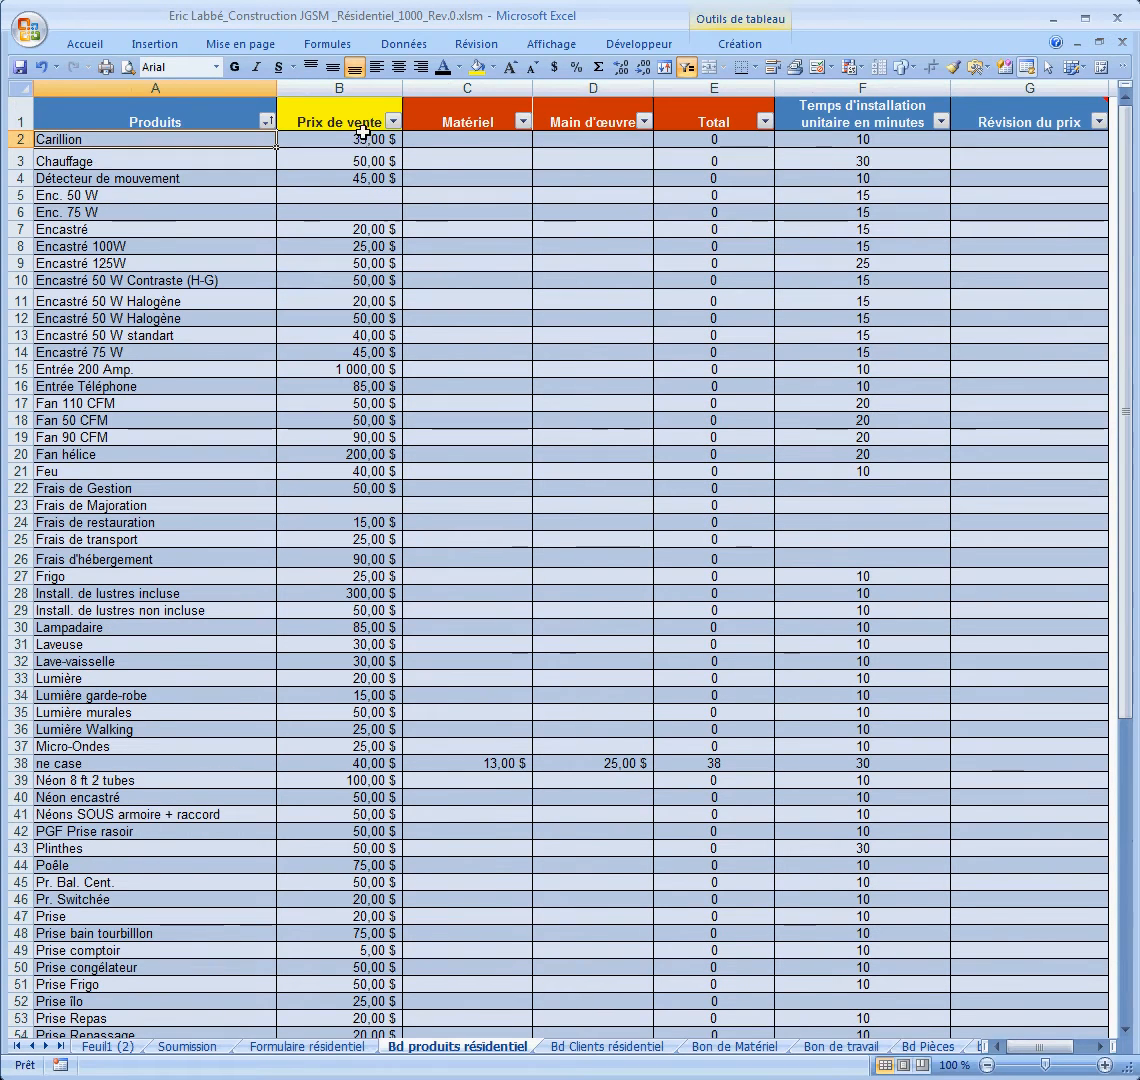
pyautogui.scroll(-15, 233, 440)
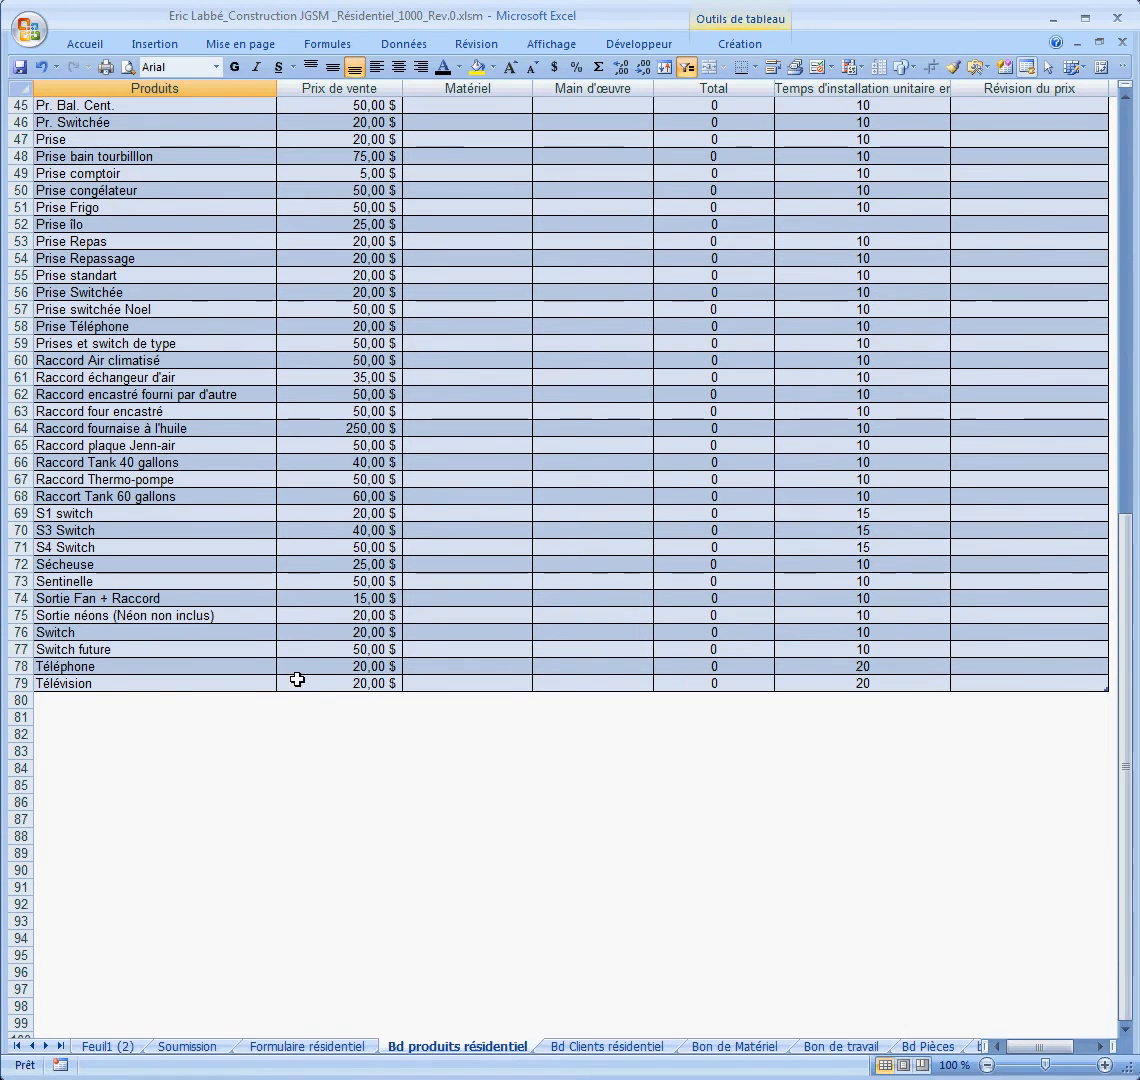
pyautogui.click(155, 702)
pyautogui.doubleClick(155, 702)
pyautogui.write('lem')
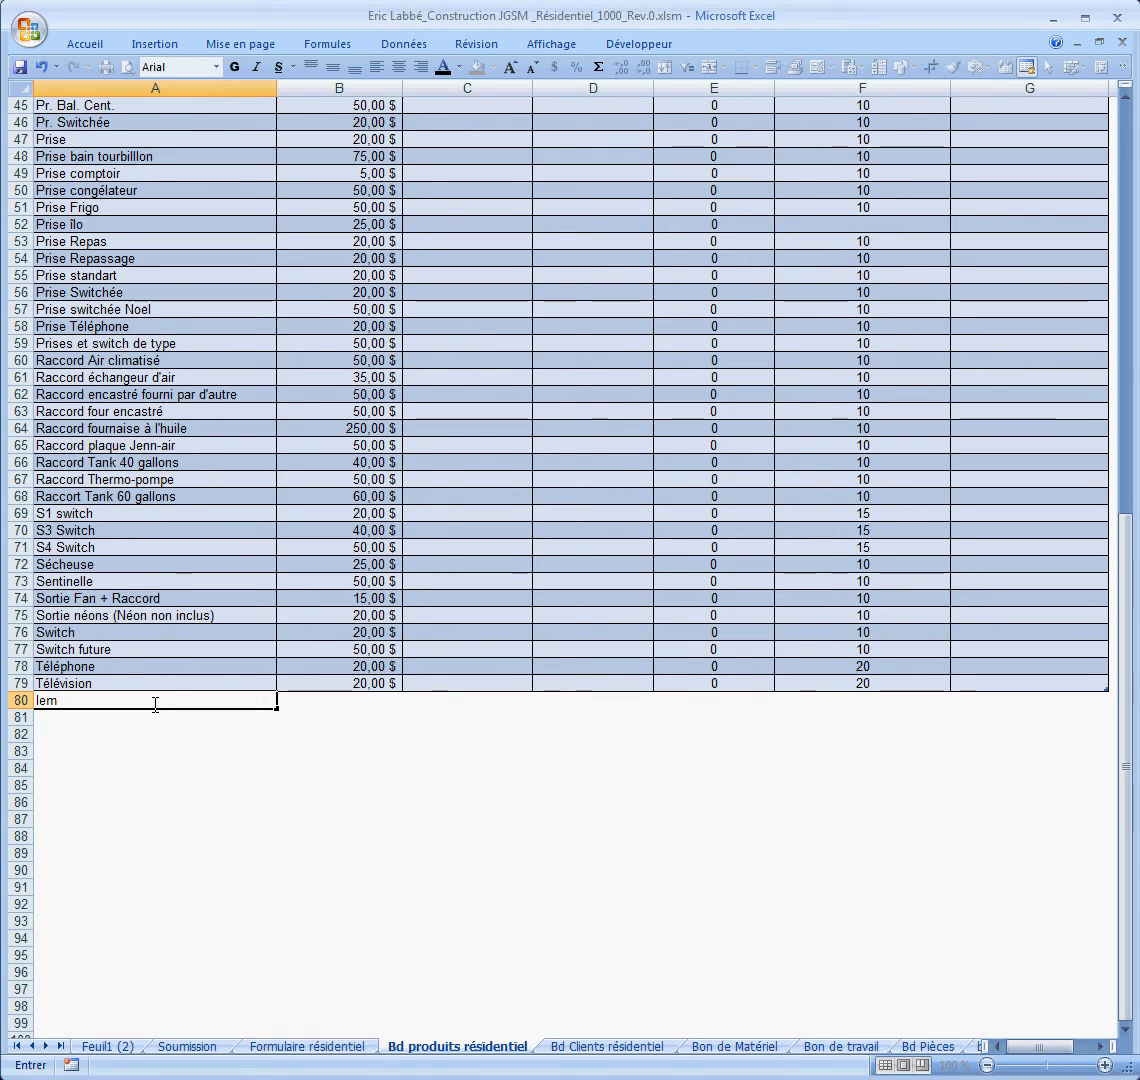
pyautogui.write(' Item')
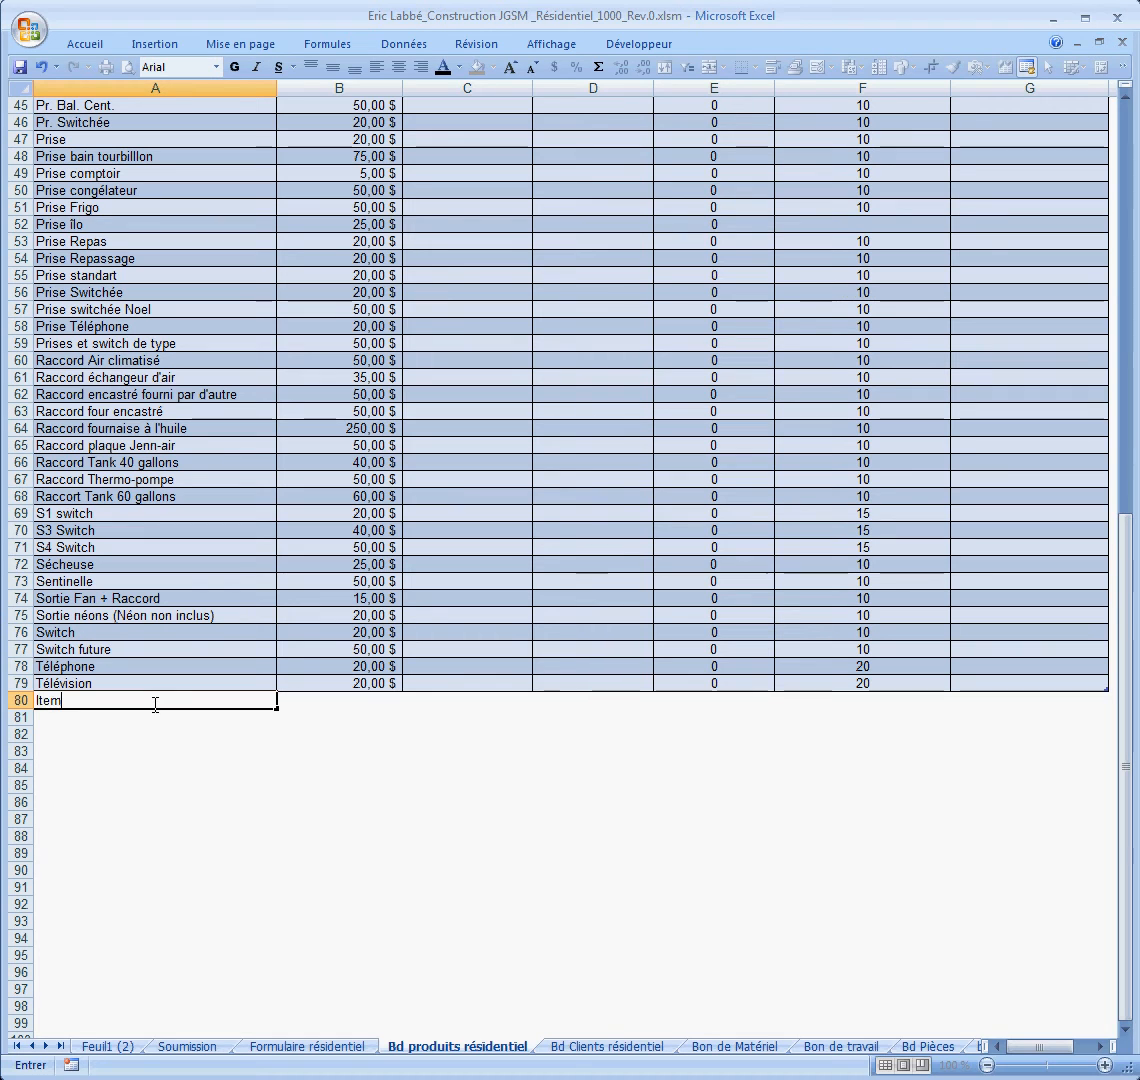
pyautogui.write(' ABC')
pyautogui.click(369, 706)
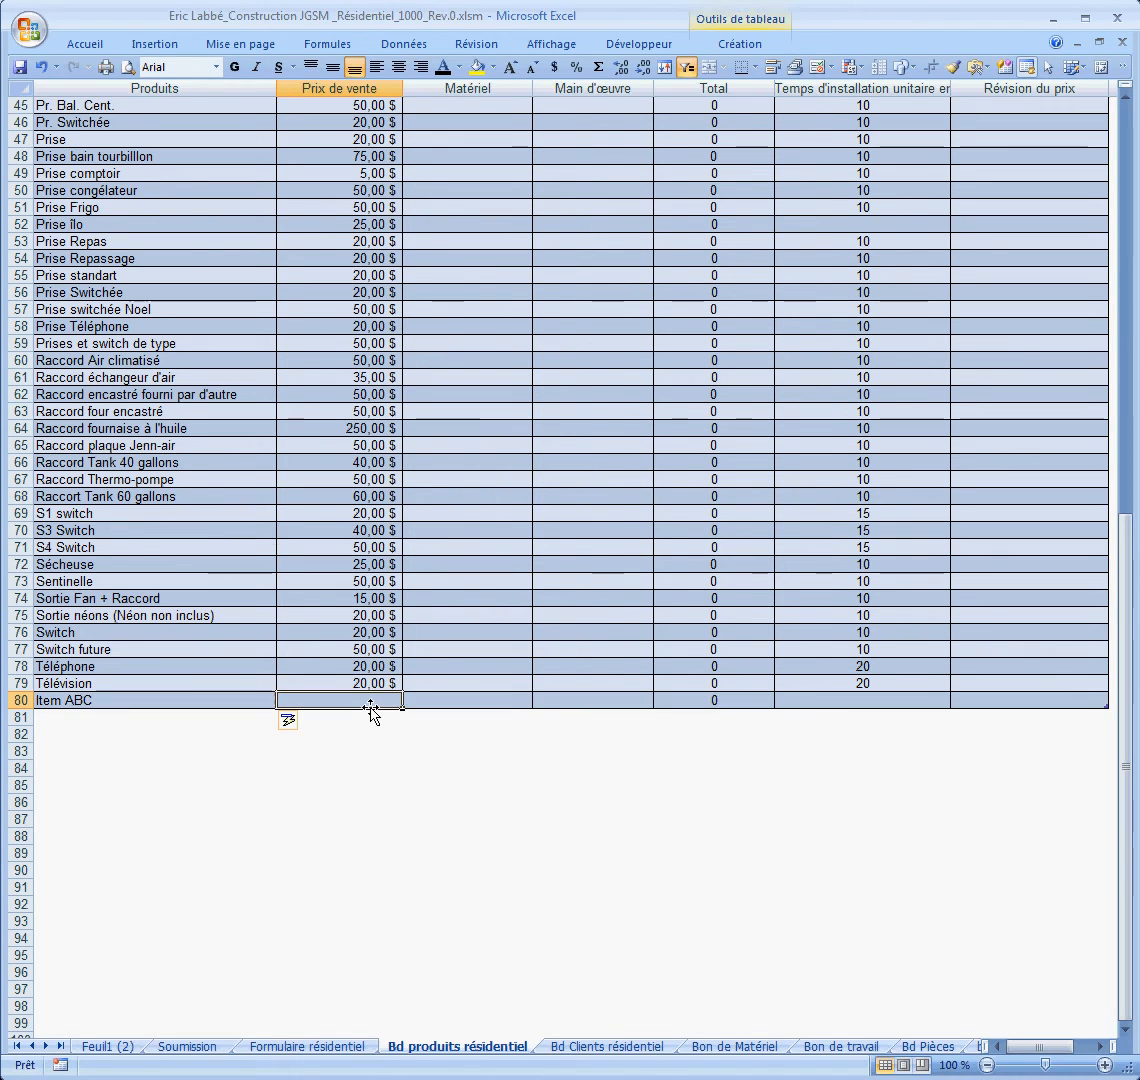
pyautogui.write('35')
pyautogui.click(536, 751)
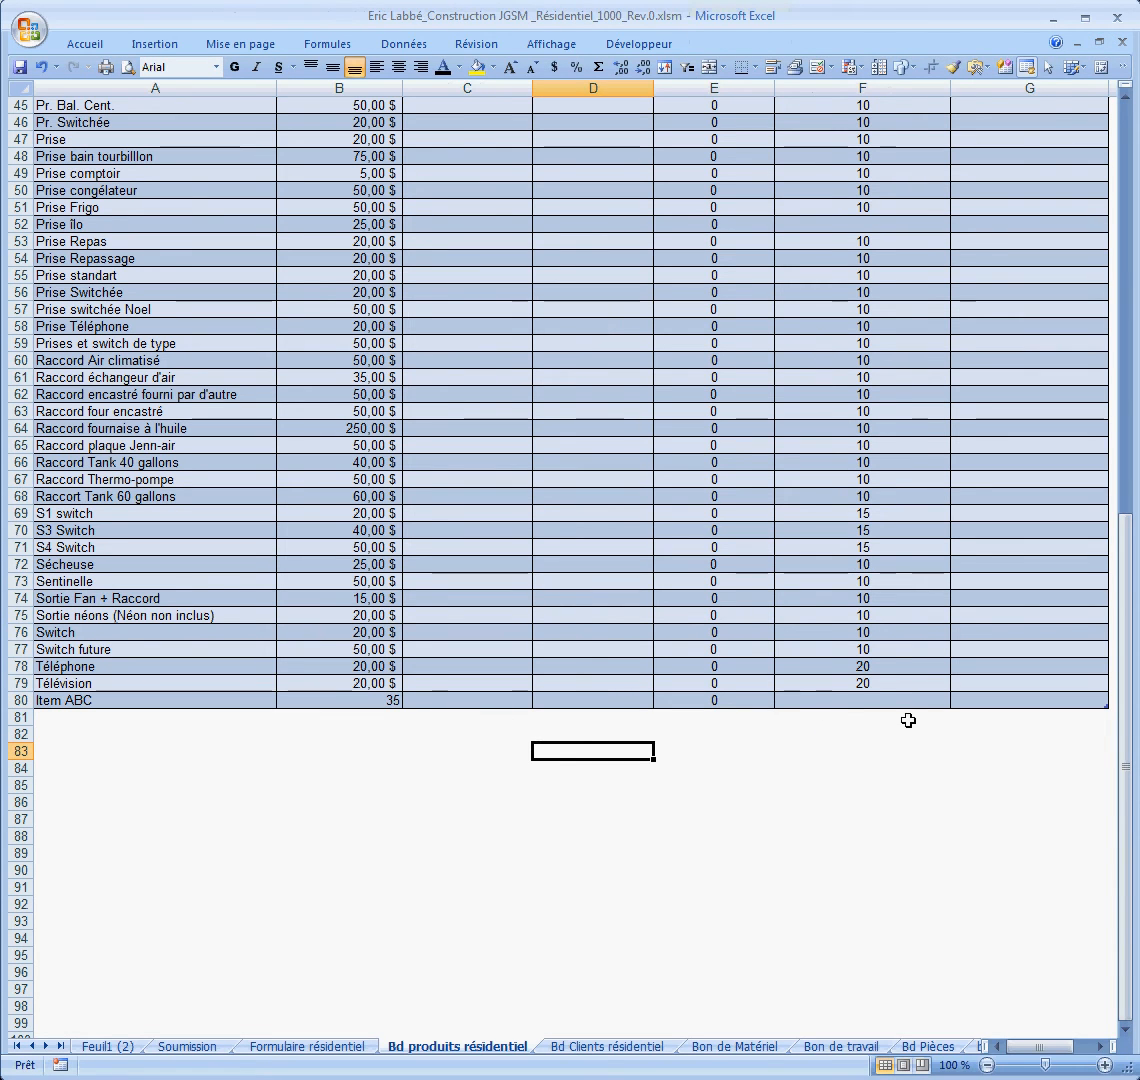
pyautogui.click(846, 702)
pyautogui.write('15')
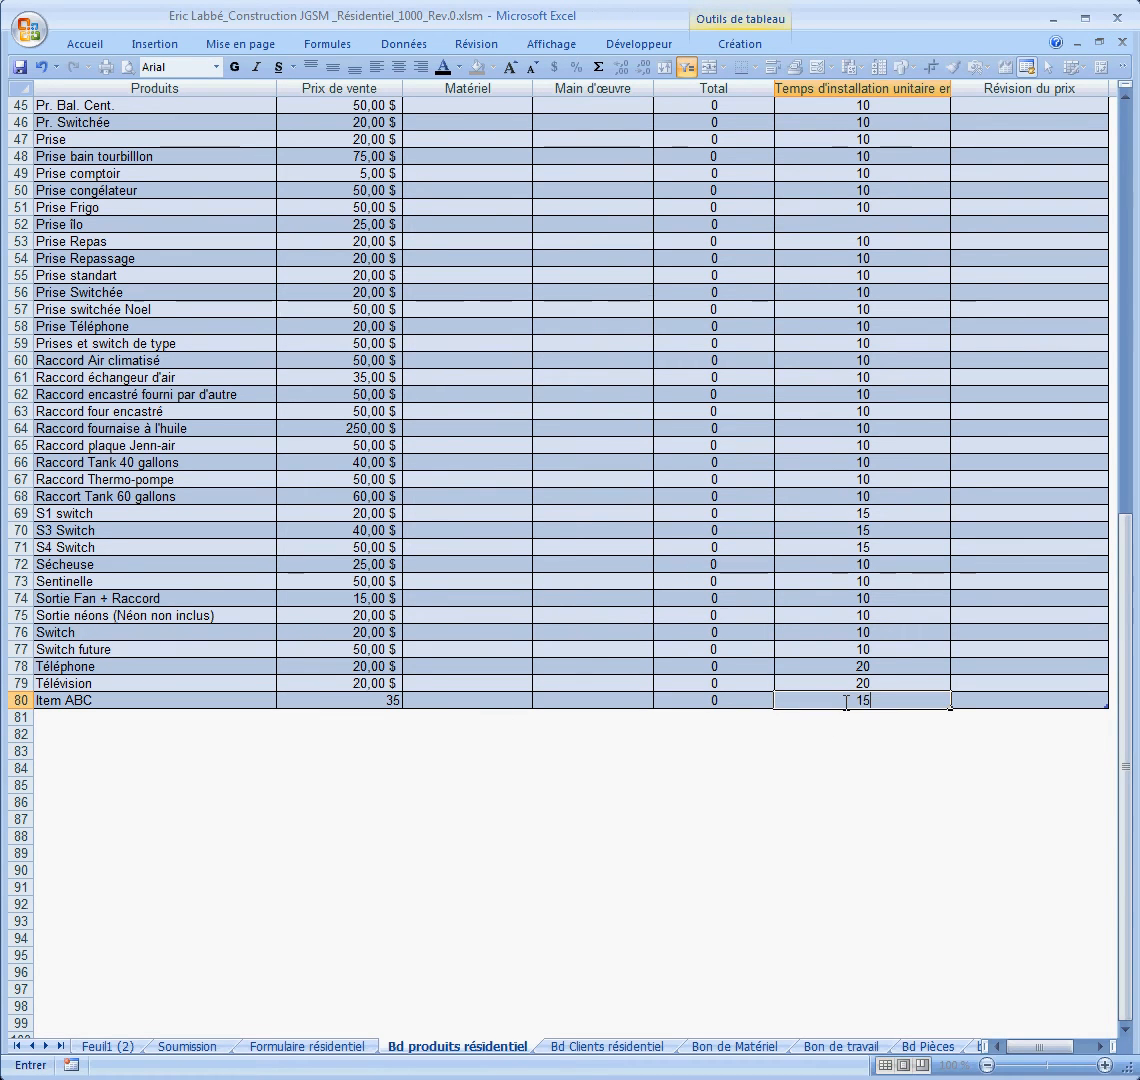
pyautogui.click(443, 770)
# Step: Copy the Télévision price's currency format onto Item ABC's price, then return to Formulaire résidentiel
pyautogui.click(377, 683)
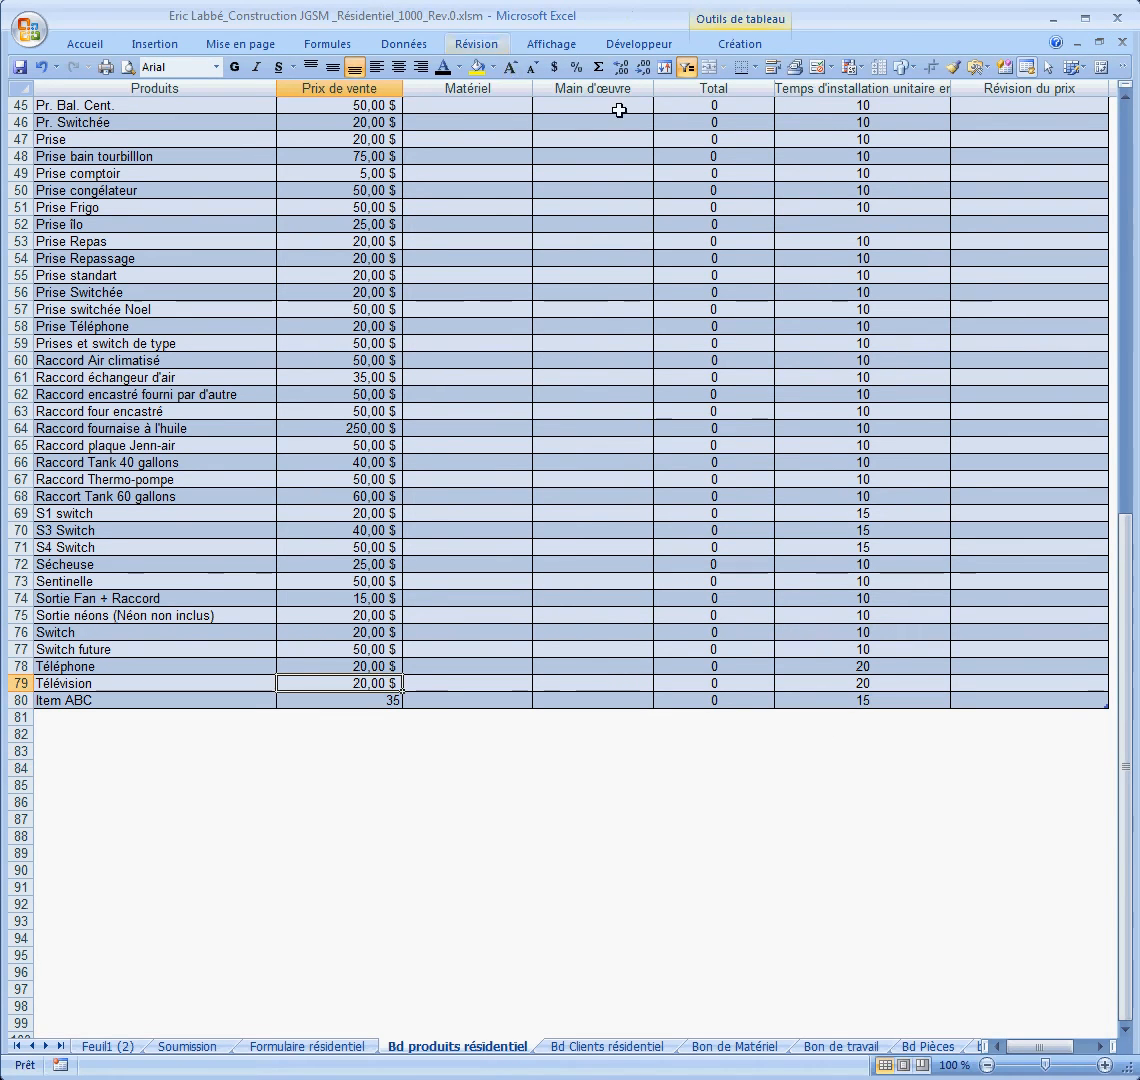
pyautogui.click(951, 67)
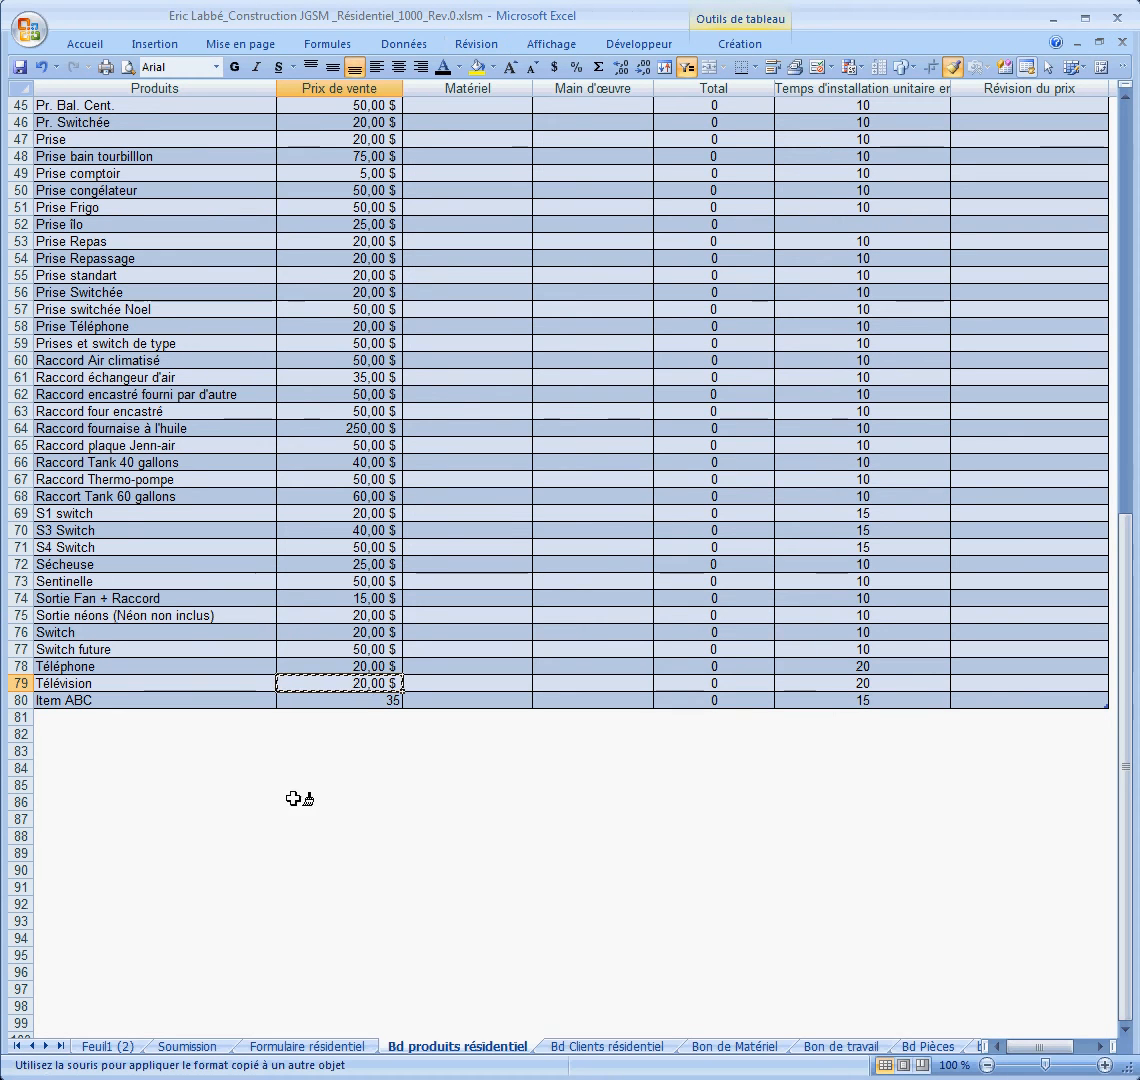
pyautogui.click(372, 700)
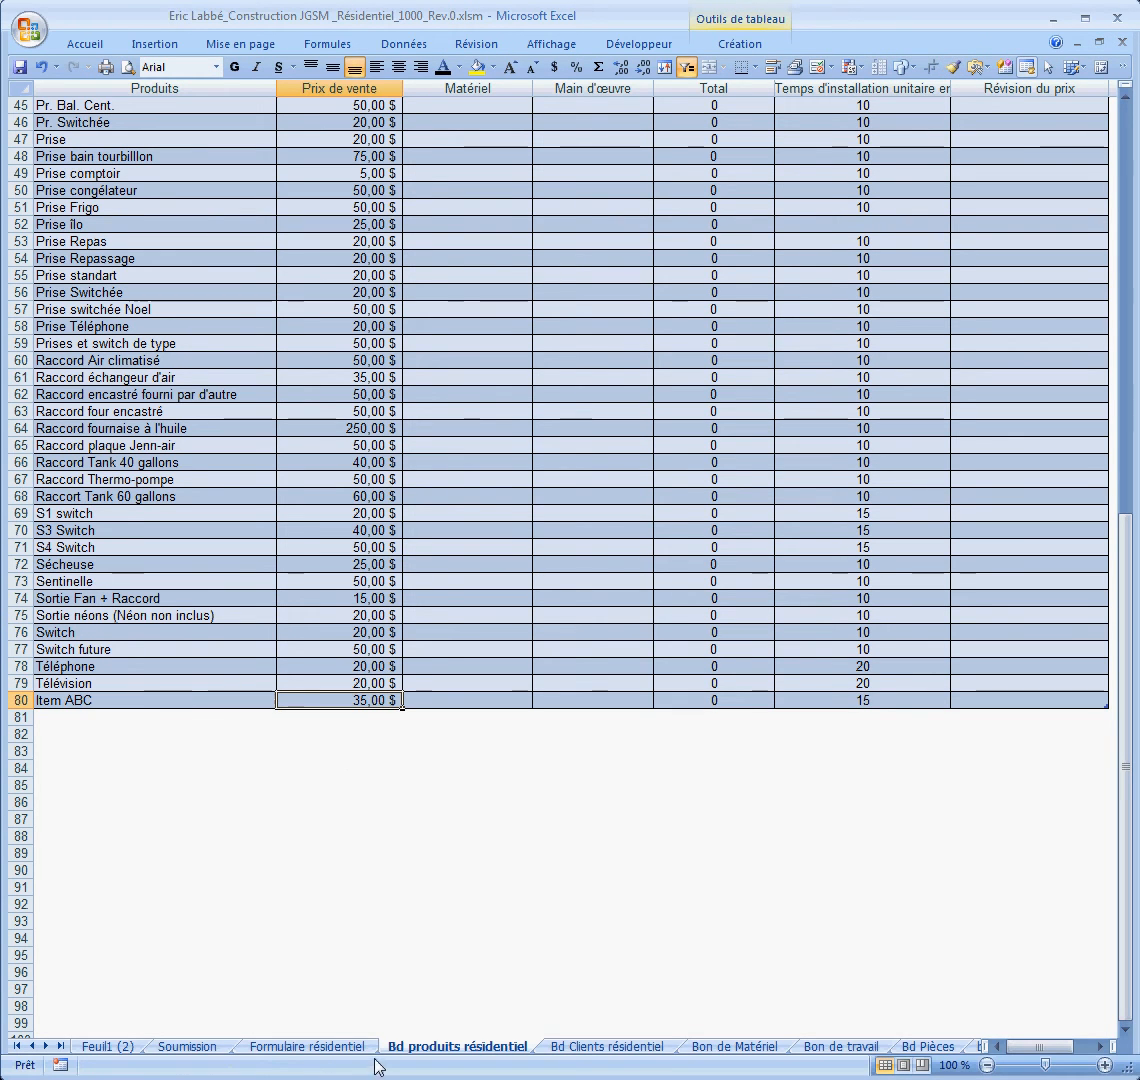
pyautogui.click(309, 1047)
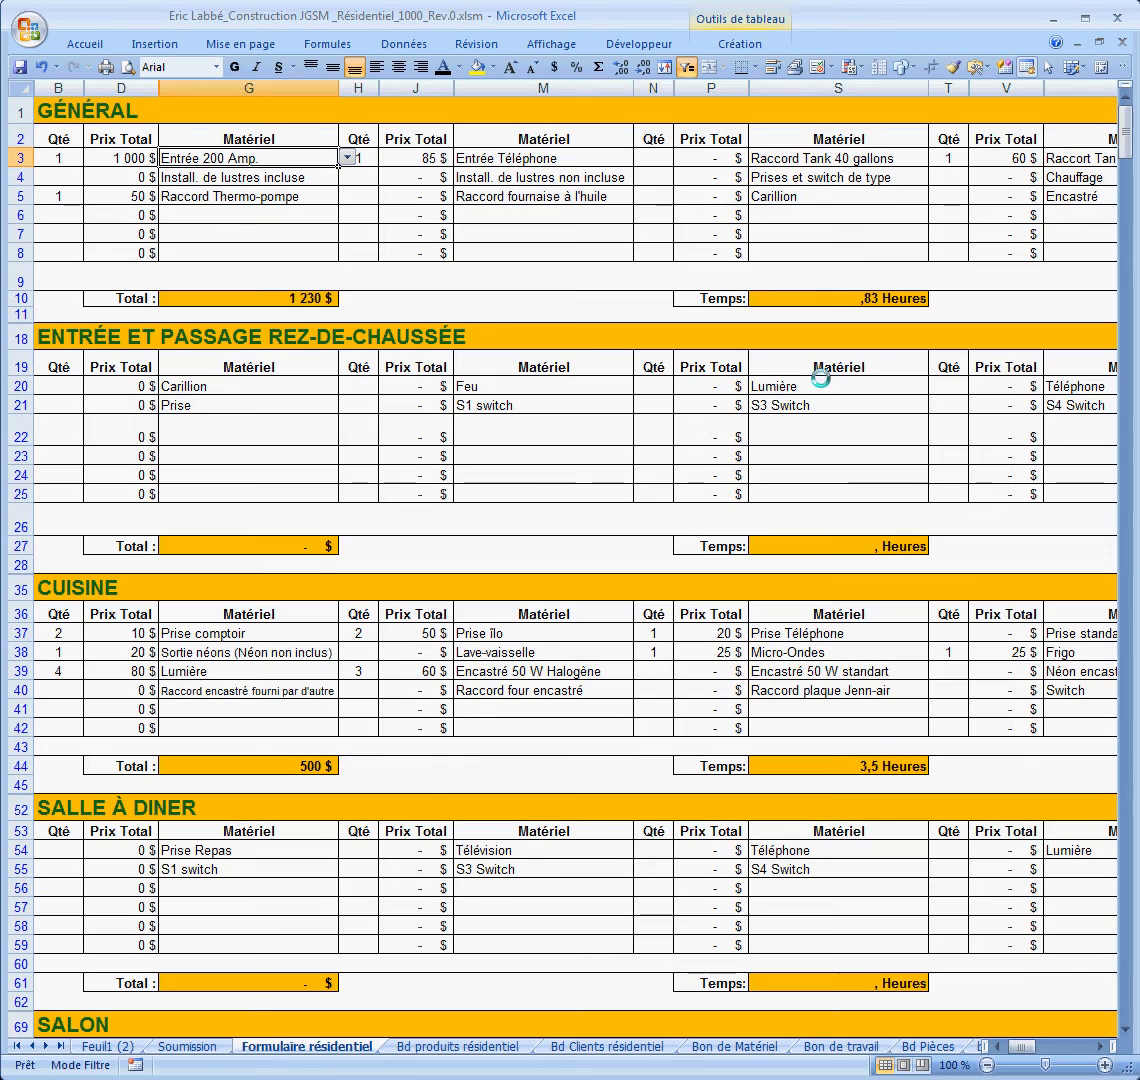
# Step: Add Item ABC with quantity 2 in GÉNÉRAL row 6, raising the total to 1 300 $
pyautogui.click(300, 214)
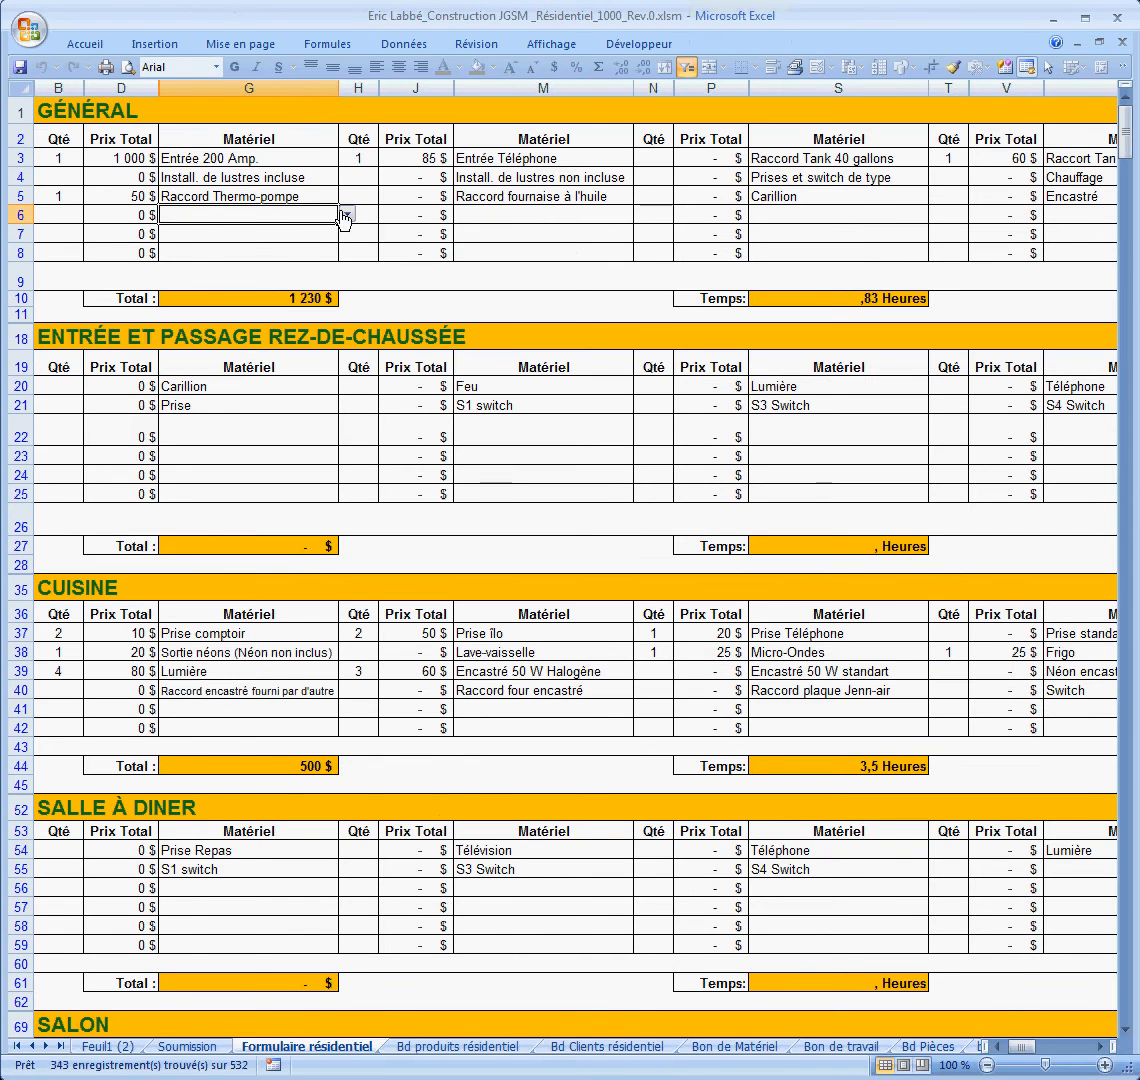
pyautogui.click(346, 214)
pyautogui.moveTo(349, 314); pyautogui.dragTo(349, 224)
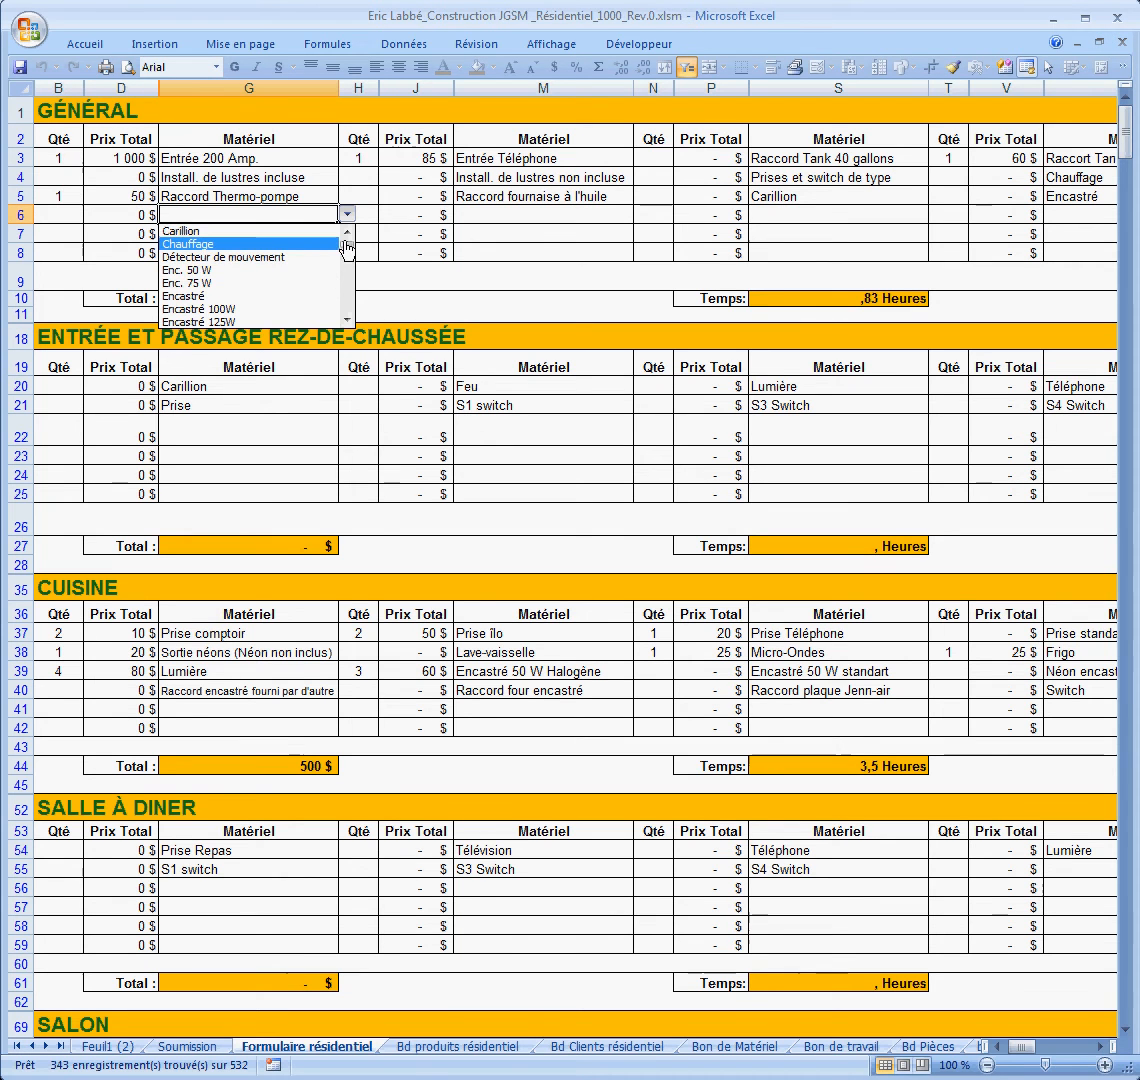
pyautogui.moveTo(347, 250); pyautogui.dragTo(348, 272)
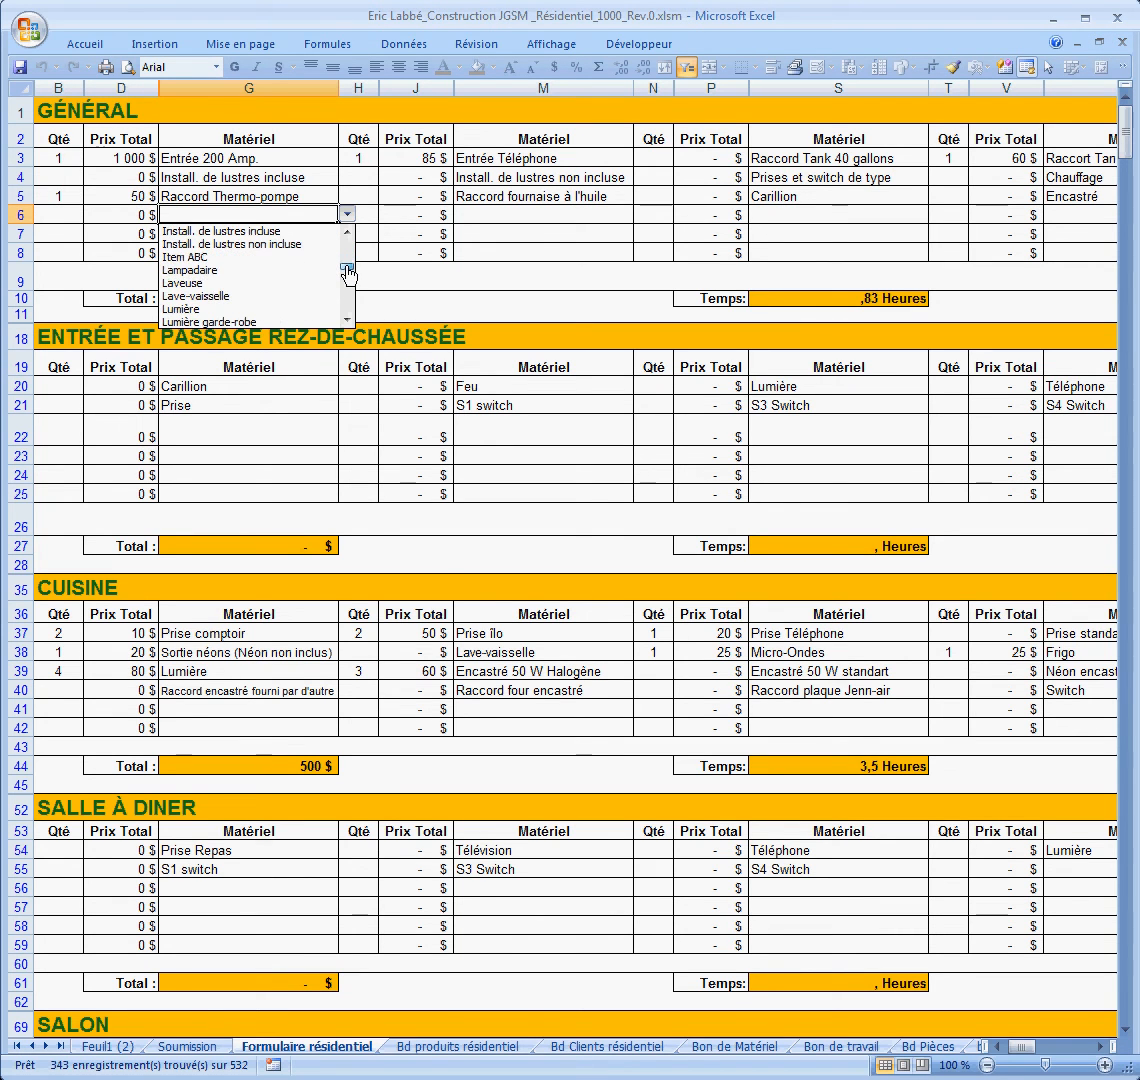
pyautogui.click(228, 257)
pyautogui.click(57, 214)
pyautogui.write('2')
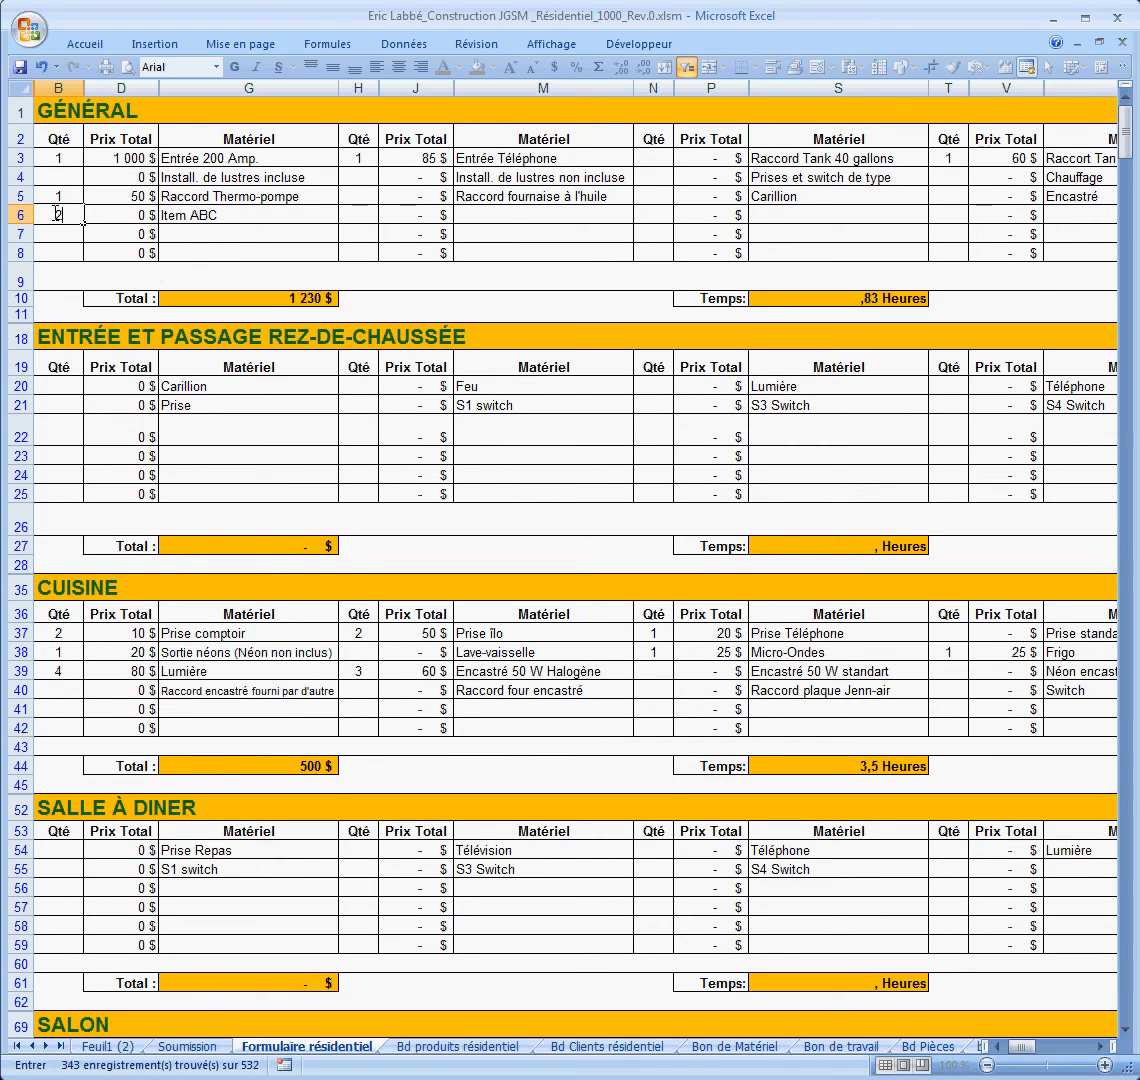
pyautogui.click(247, 235)
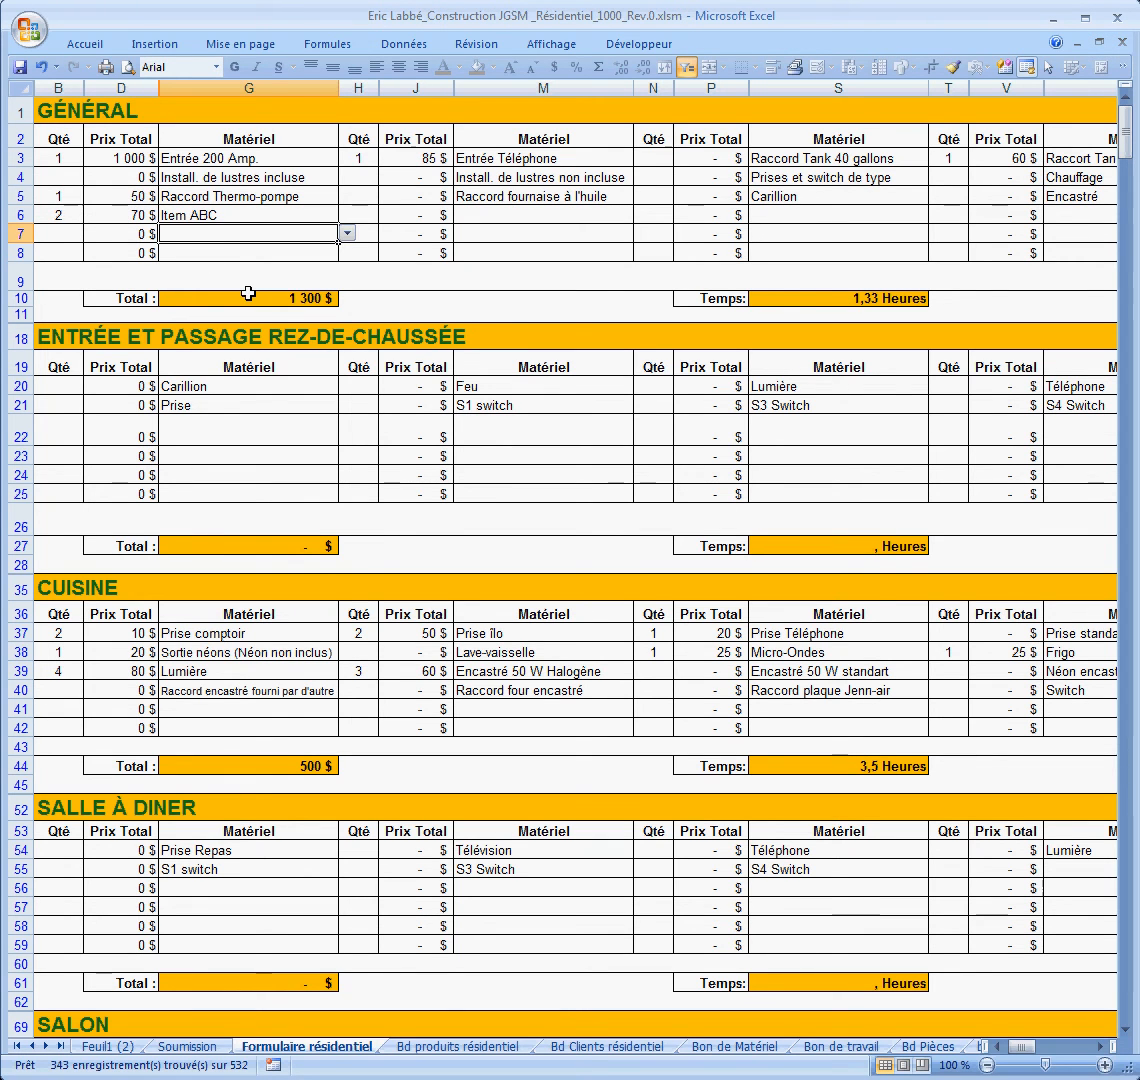
pyautogui.moveTo(1125, 131)
pyautogui.mouseDown()
pyautogui.moveTo(1130, 247)
pyautogui.moveTo(1129, 140)
pyautogui.mouseUp()
# Step: Add the note 'Récupérer l'ancienne thermopompe' in row 9 under the GÉNÉRAL items
pyautogui.click(87, 278)
pyautogui.doubleClick(79, 276)
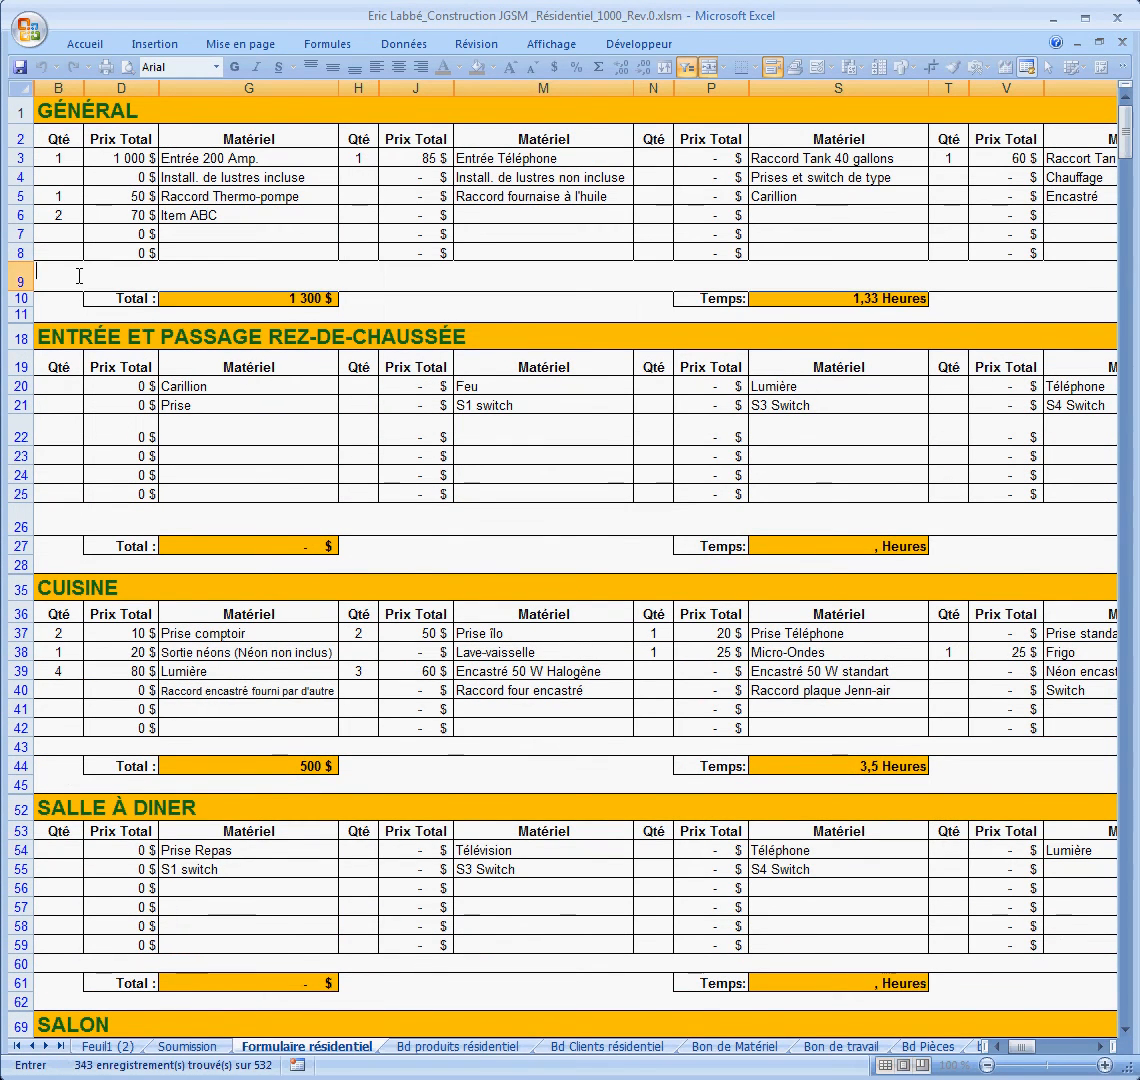
pyautogui.write("Récupérer l'ancienne thermopompe")
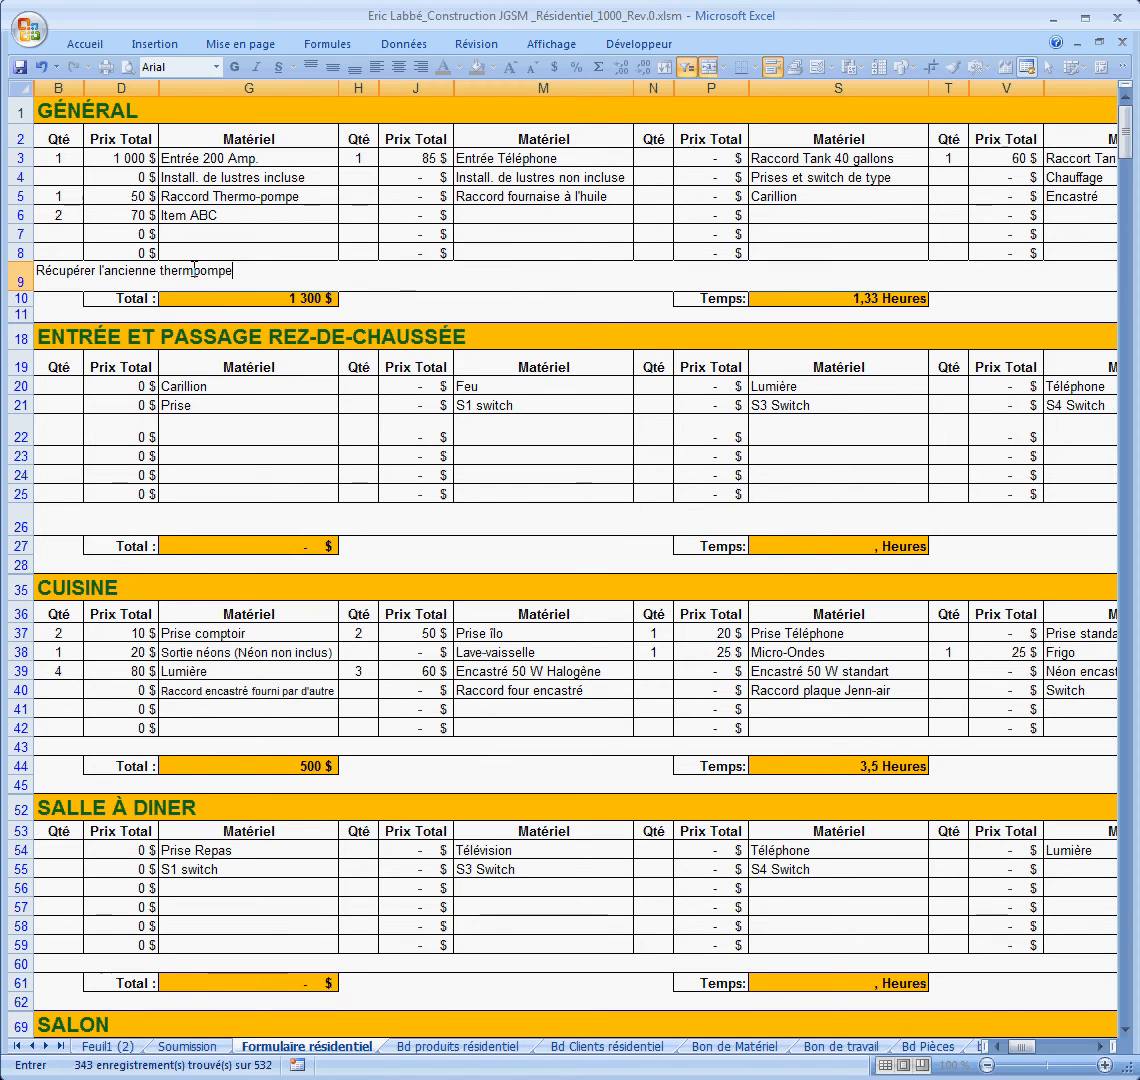
pyautogui.click(193, 270)
pyautogui.write('o')
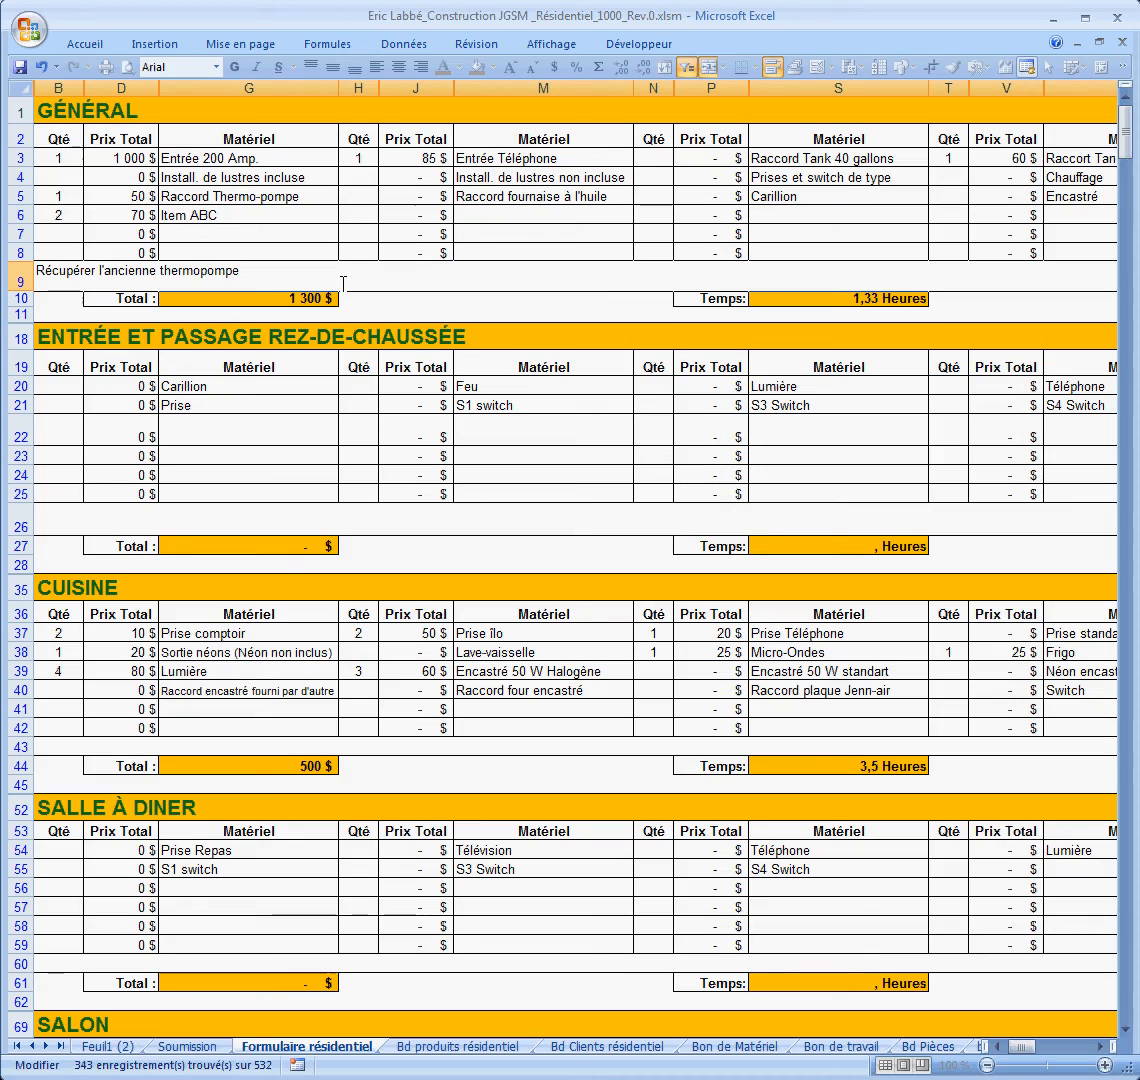
pyautogui.moveTo(1124, 133); pyautogui.dragTo(1135, 562)
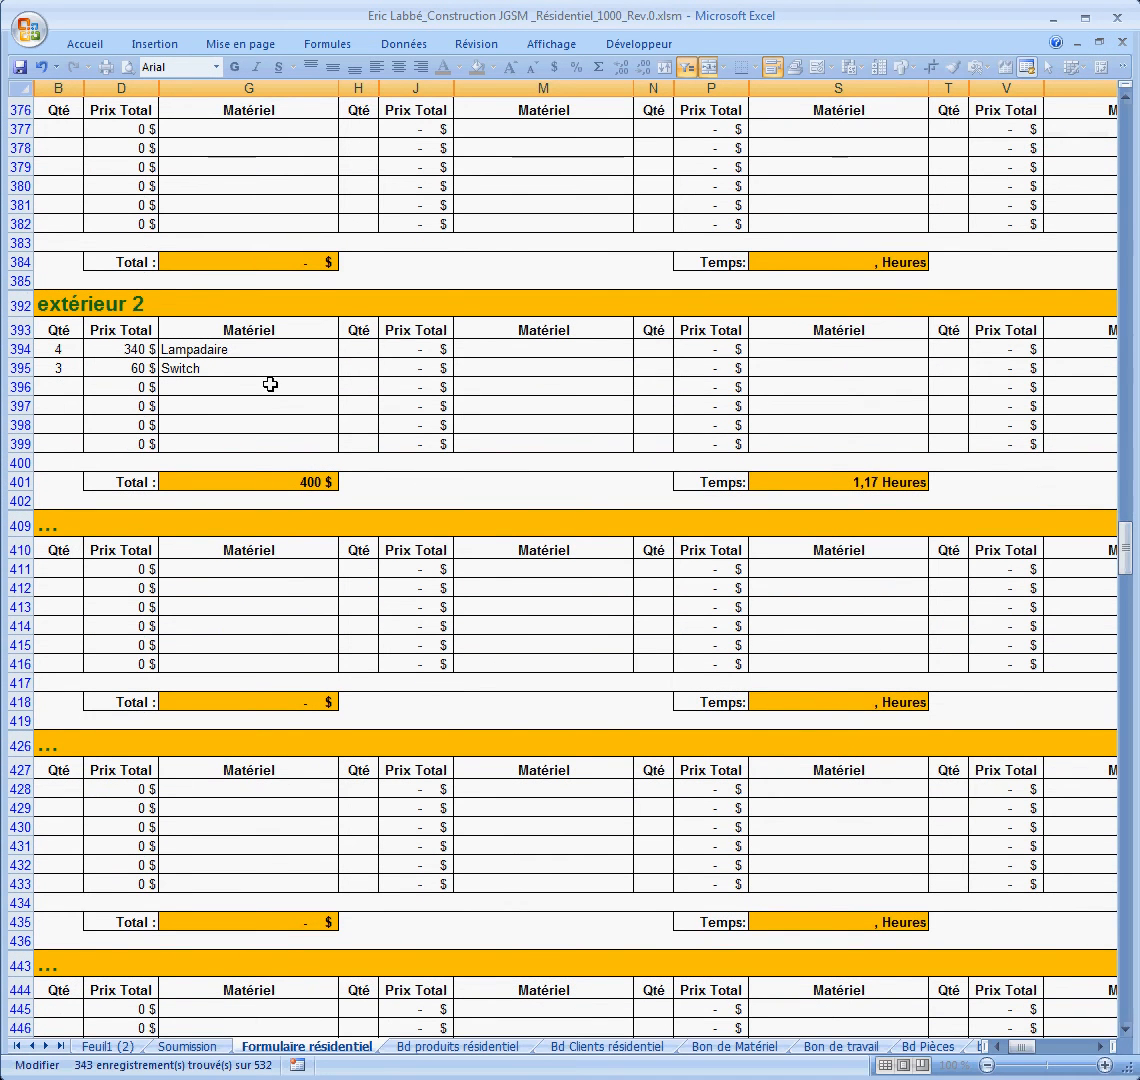
# Step: Delete the trailing '2' and capitalize the first letter so the heading reads 'Extérieur'
pyautogui.moveTo(146, 305); pyautogui.dragTo(130, 305)
pyautogui.press('BackSpace')
pyautogui.press('BackSpace')
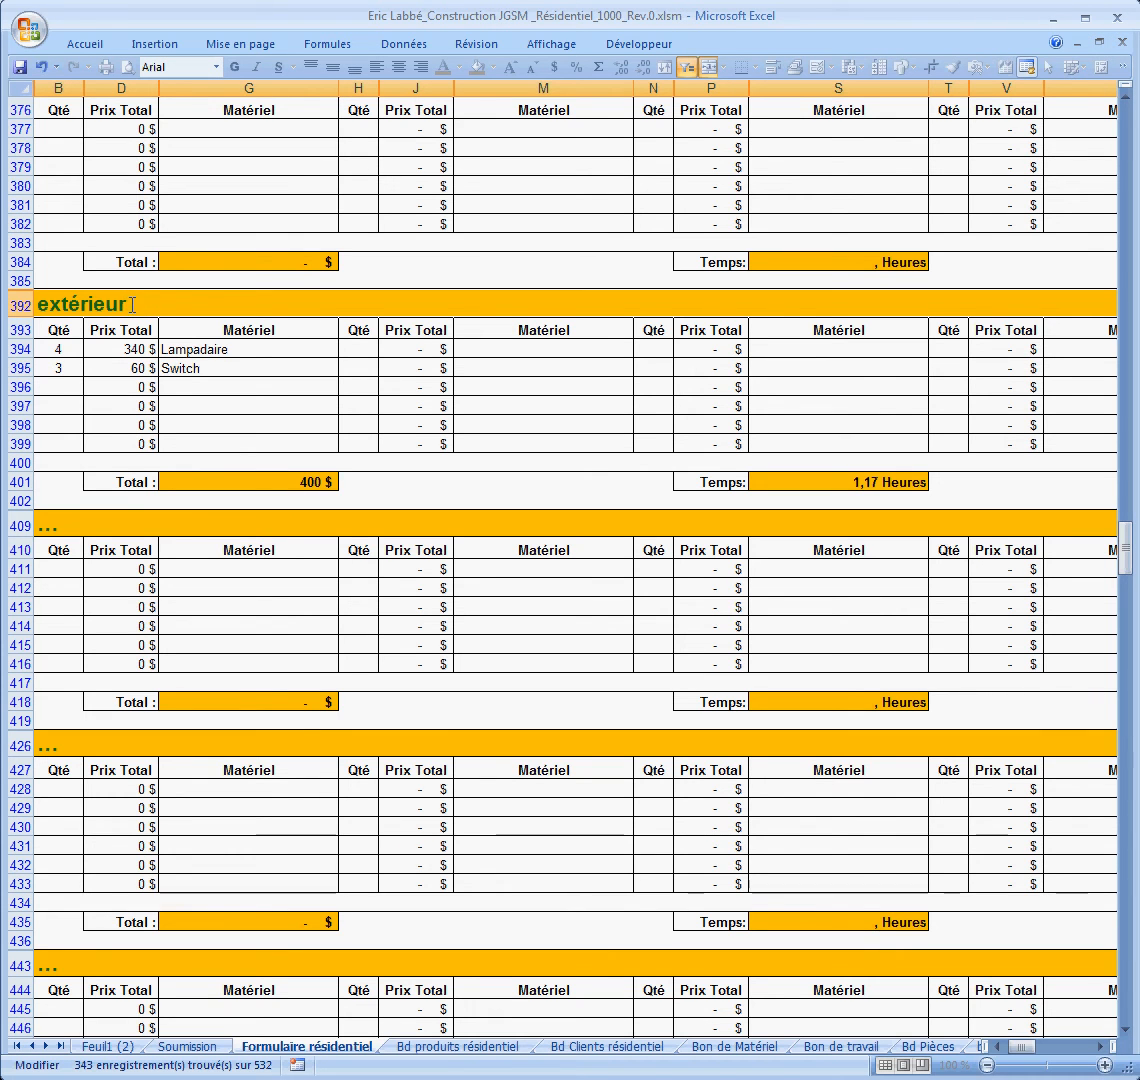
pyautogui.click(48, 304)
pyautogui.press('BackSpace')
pyautogui.write('E')
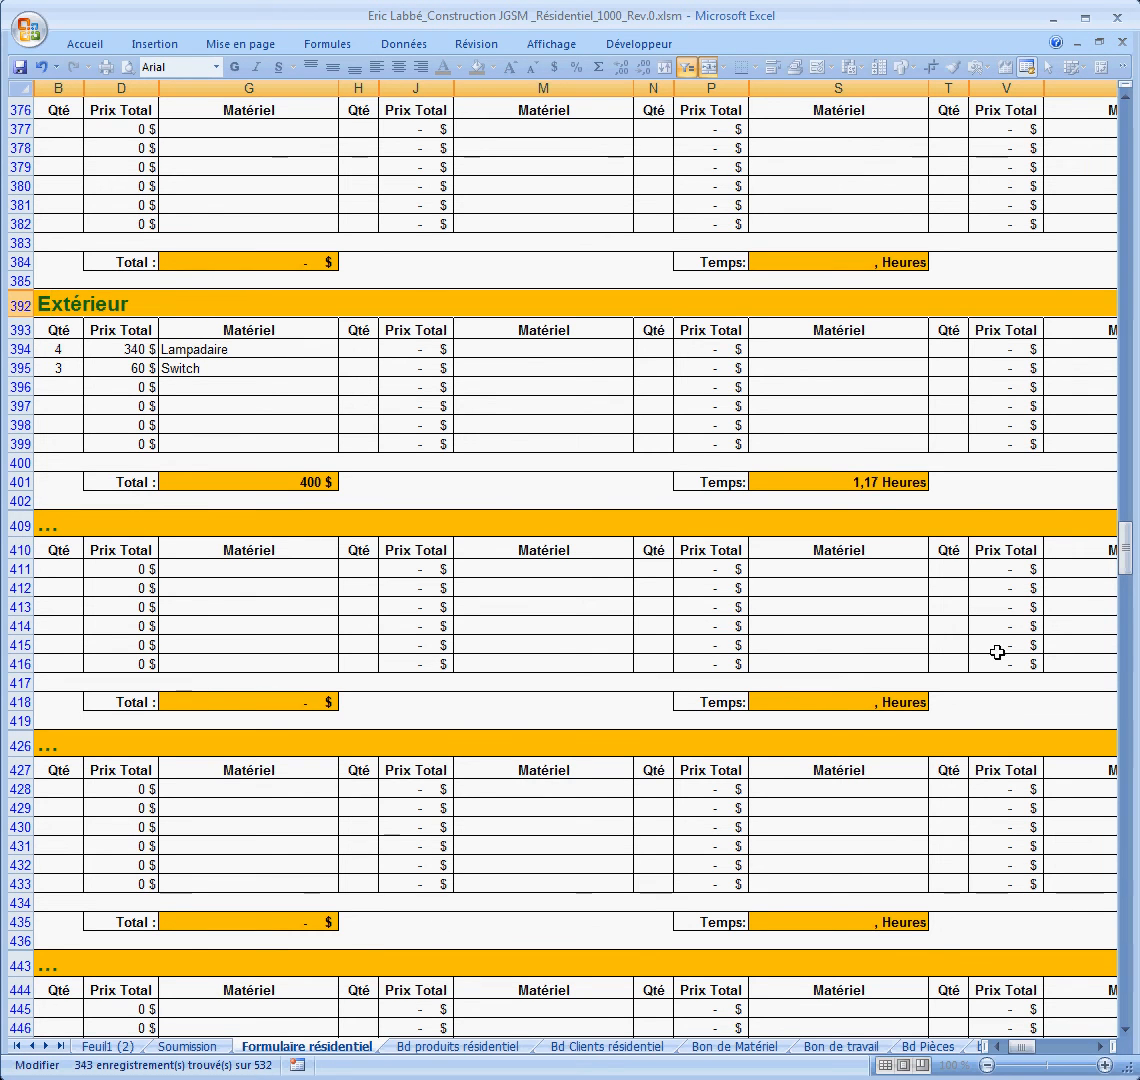
pyautogui.moveTo(1122, 534); pyautogui.dragTo(1130, 677)
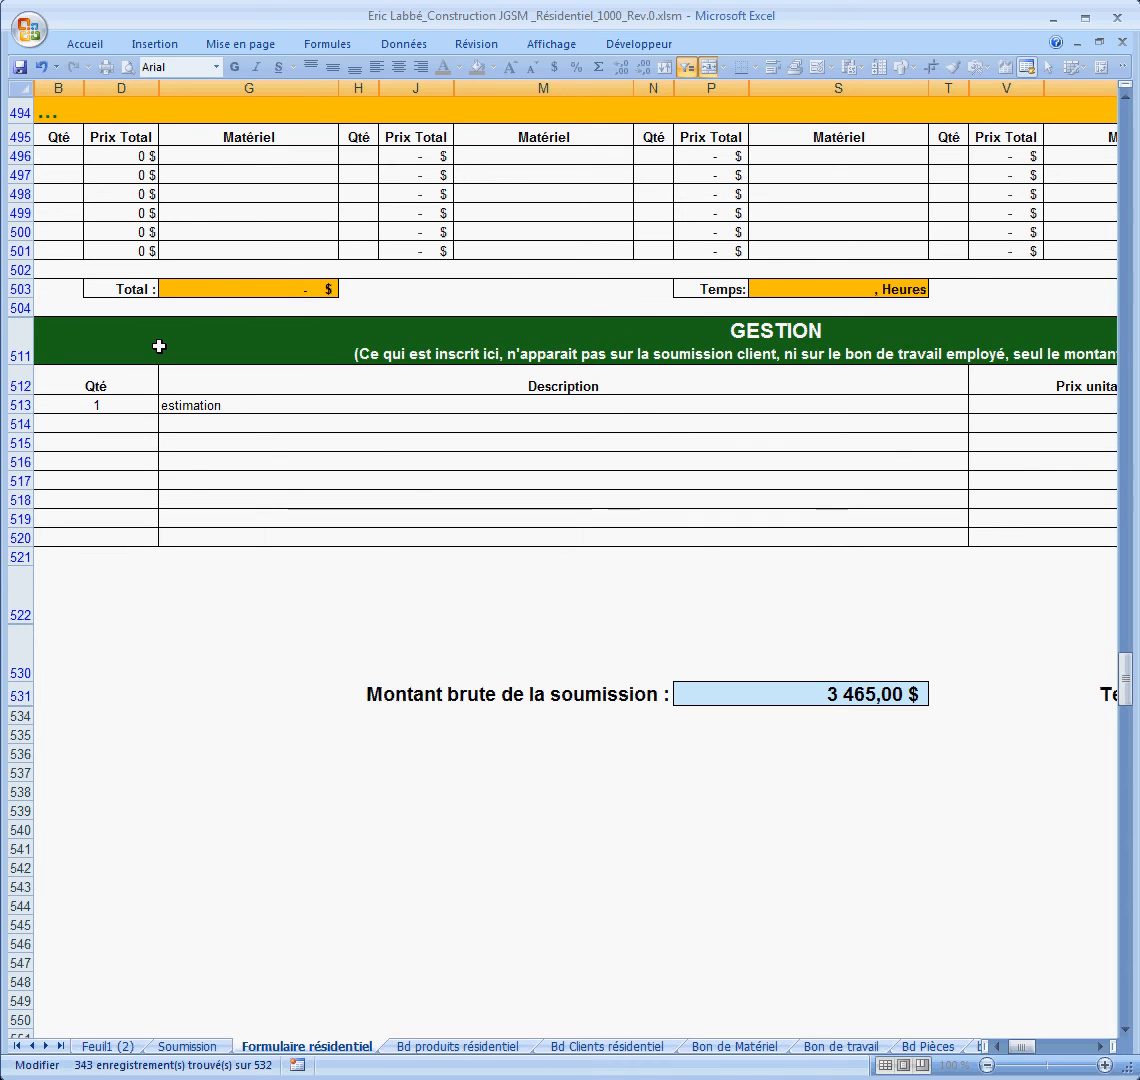
# Step: Add a Gestion line with quantity 2, description 'repas' and unit price 15
pyautogui.click(132, 425)
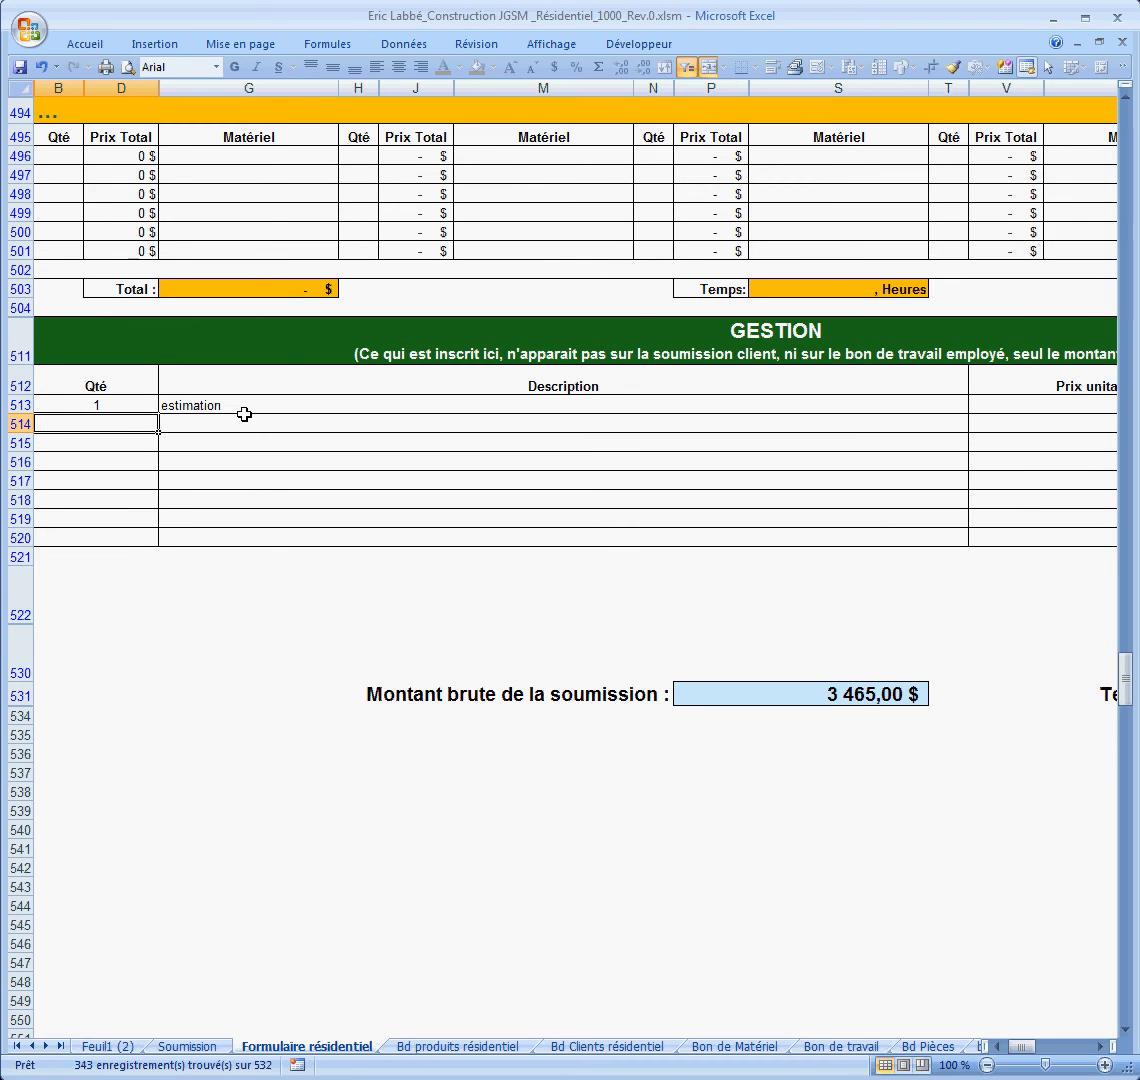
pyautogui.write('2 repas')
pyautogui.press('BackSpace')
pyautogui.press('BackSpace')
pyautogui.press('BackSpace')
pyautogui.press('BackSpace')
pyautogui.press('BackSpace')
pyautogui.press('BackSpace')
pyautogui.press('BackSpace')
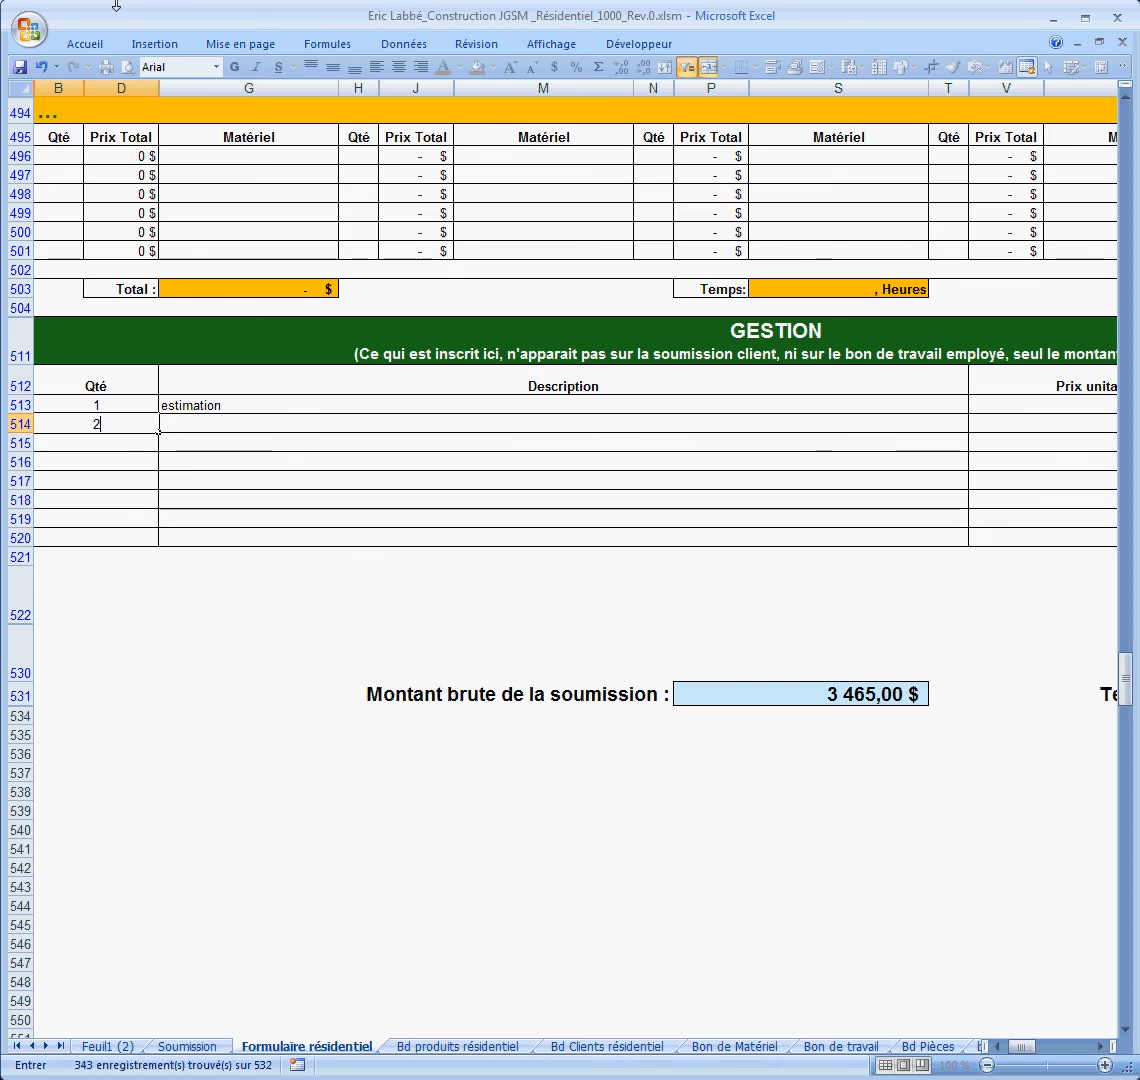
pyautogui.click(232, 428)
pyautogui.write('repas')
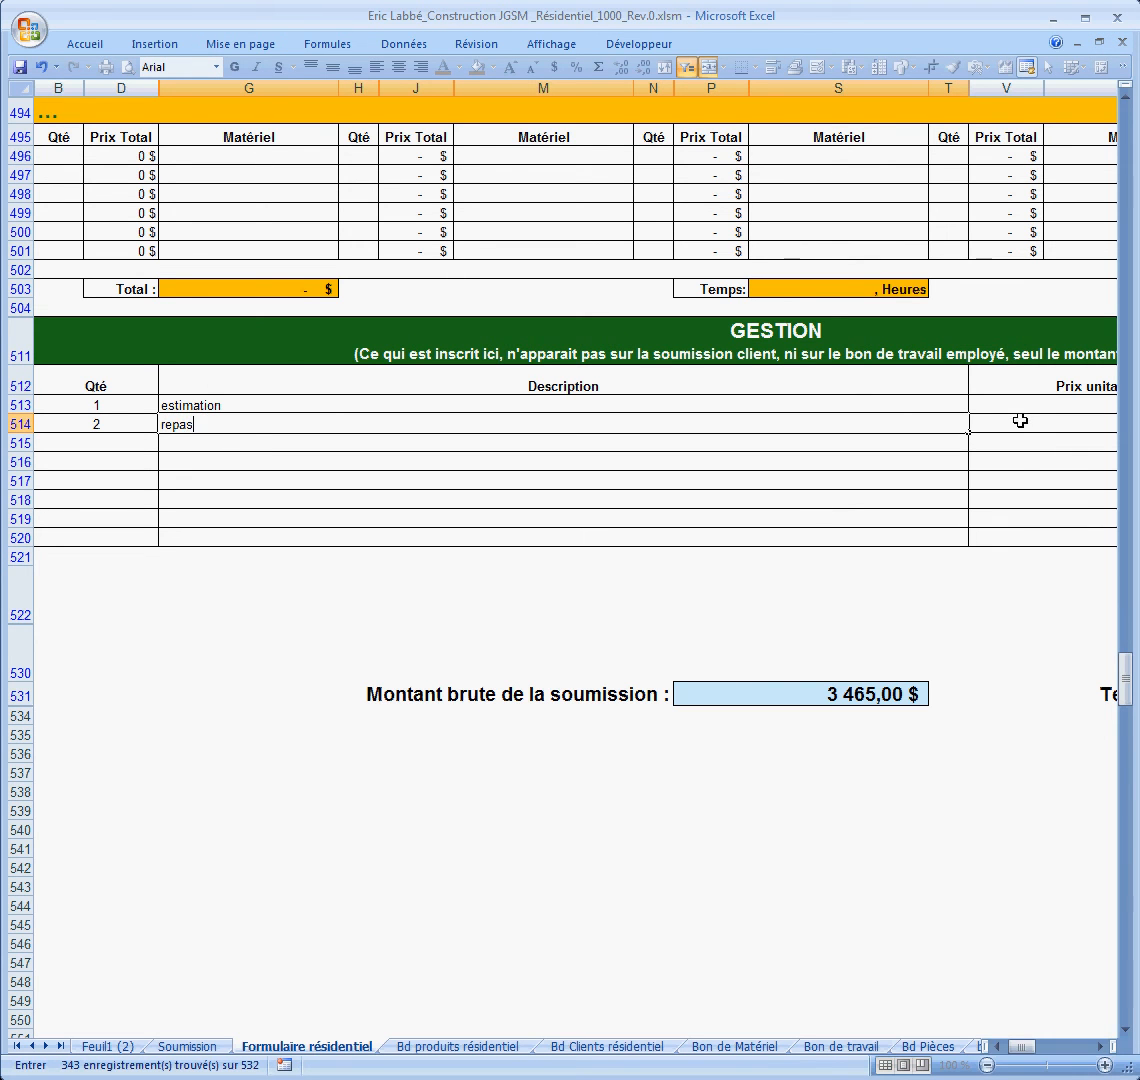
pyautogui.click(1018, 424)
pyautogui.write('15')
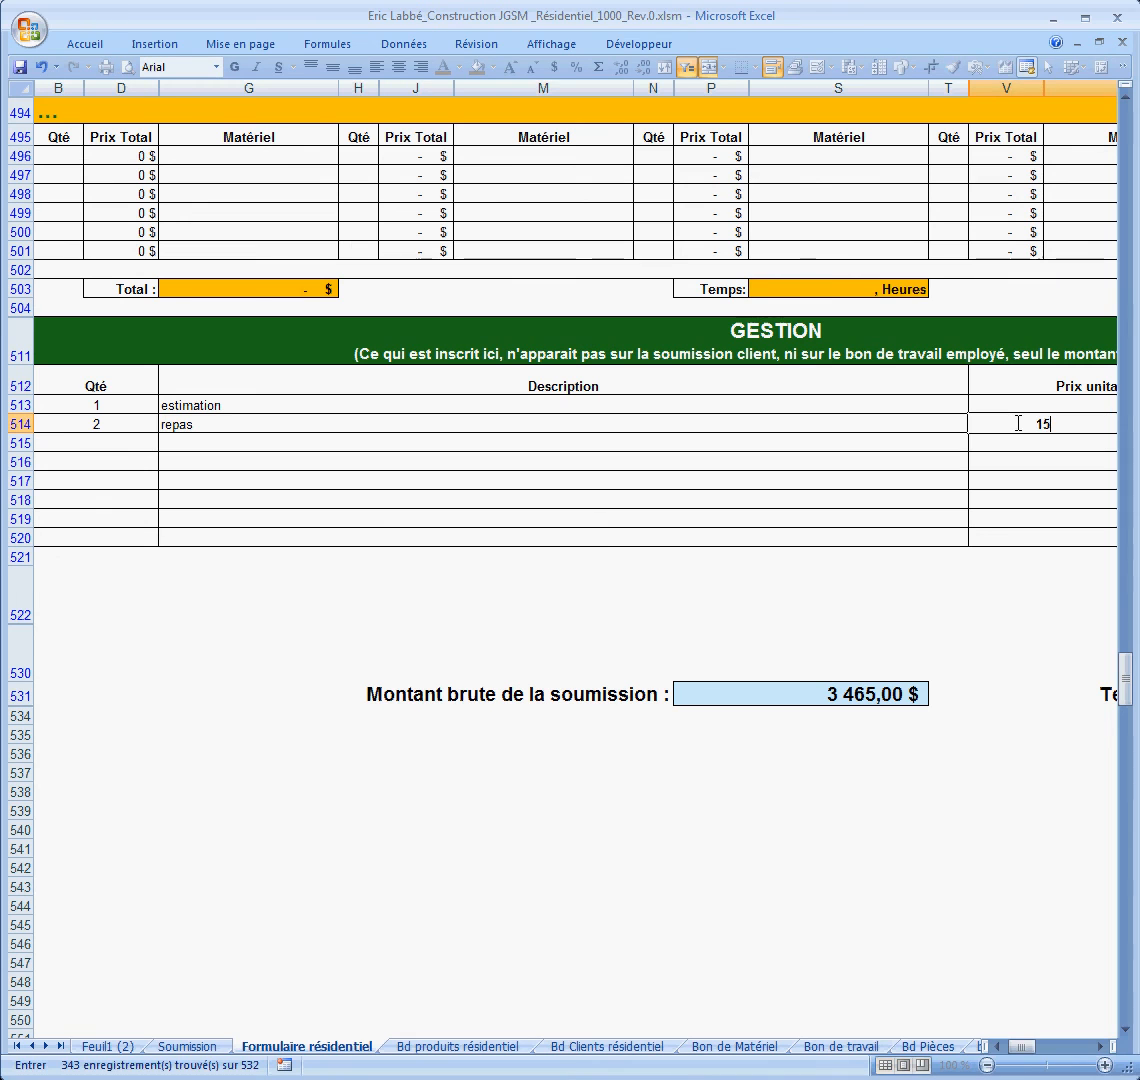
pyautogui.click(847, 501)
# Step: Check the Gestion total of 85,00 $ on the right, then return to the top of the sheet
pyautogui.click(1100, 1046)
pyautogui.click(1100, 1046)
pyautogui.click(1101, 1048)
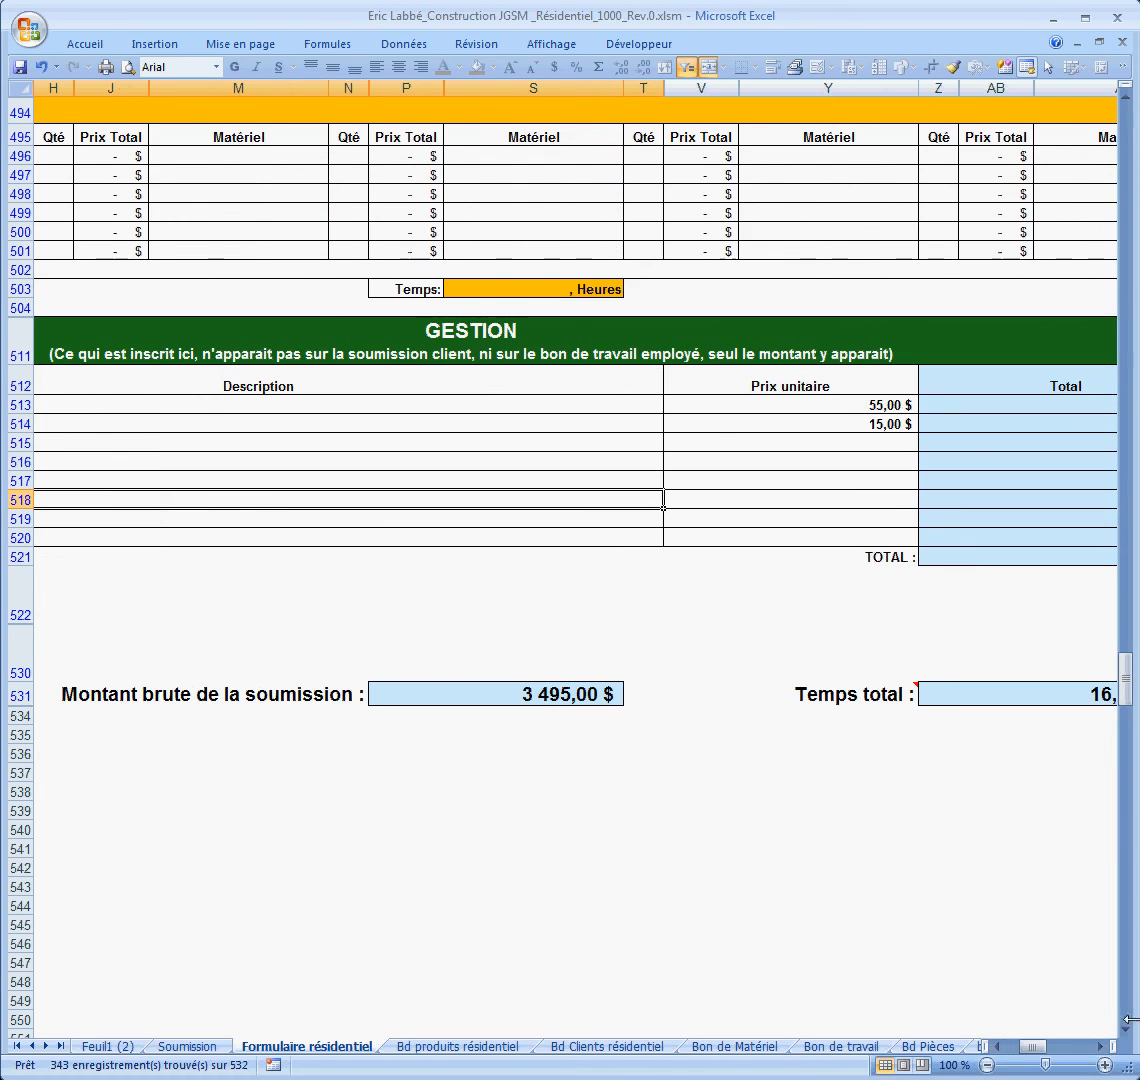
pyautogui.hscroll(2, 1023, 471)
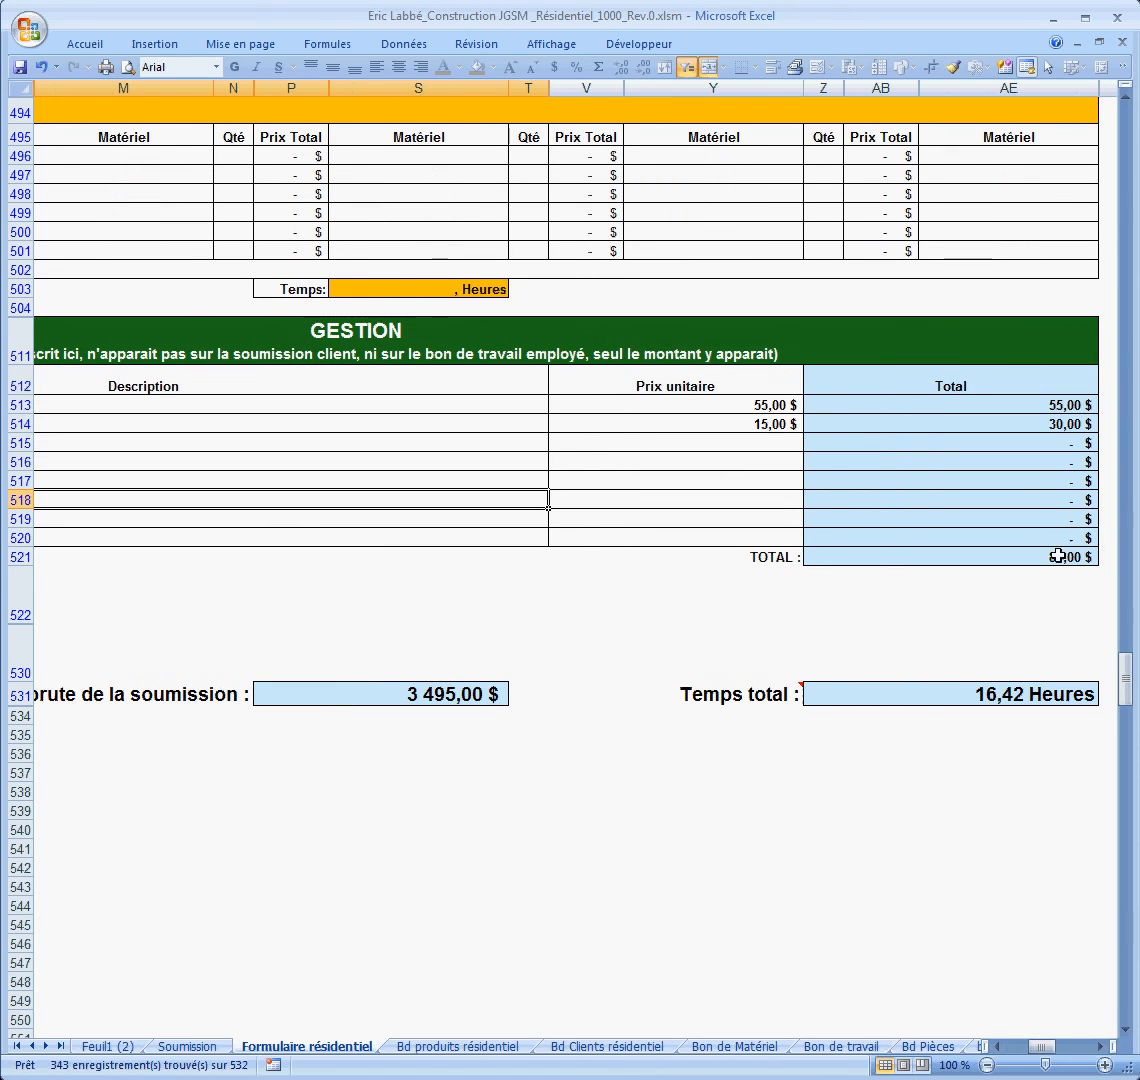
pyautogui.moveTo(1040, 1046); pyautogui.dragTo(1005, 1046)
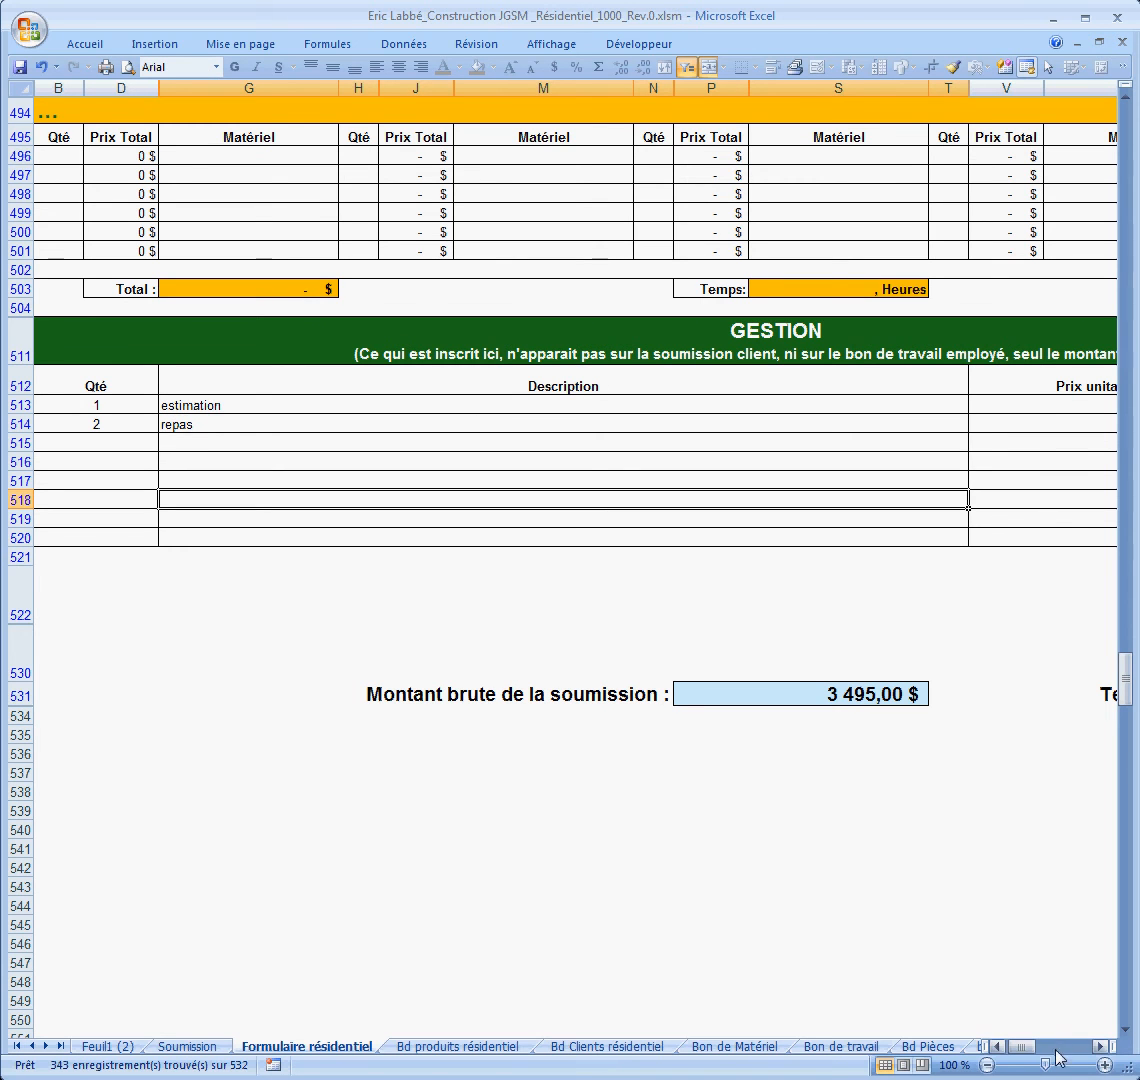
pyautogui.moveTo(1020, 1046); pyautogui.dragTo(1037, 1044)
pyautogui.moveTo(1124, 668); pyautogui.dragTo(1124, 130)
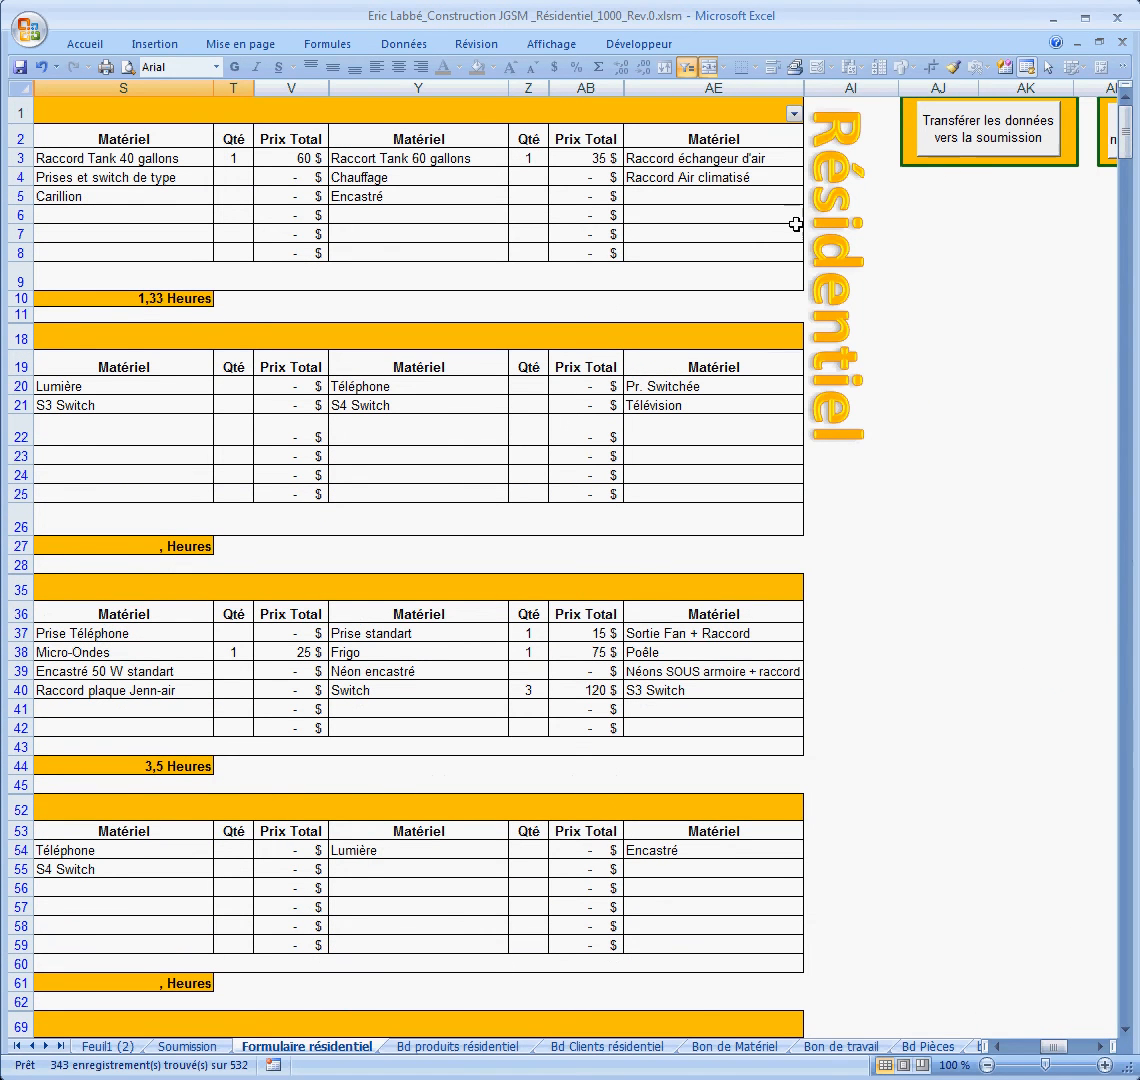
# Step: Check the Soumission sheet, then transfer the Formulaire résidentiel data to it
pyautogui.click(198, 1034)
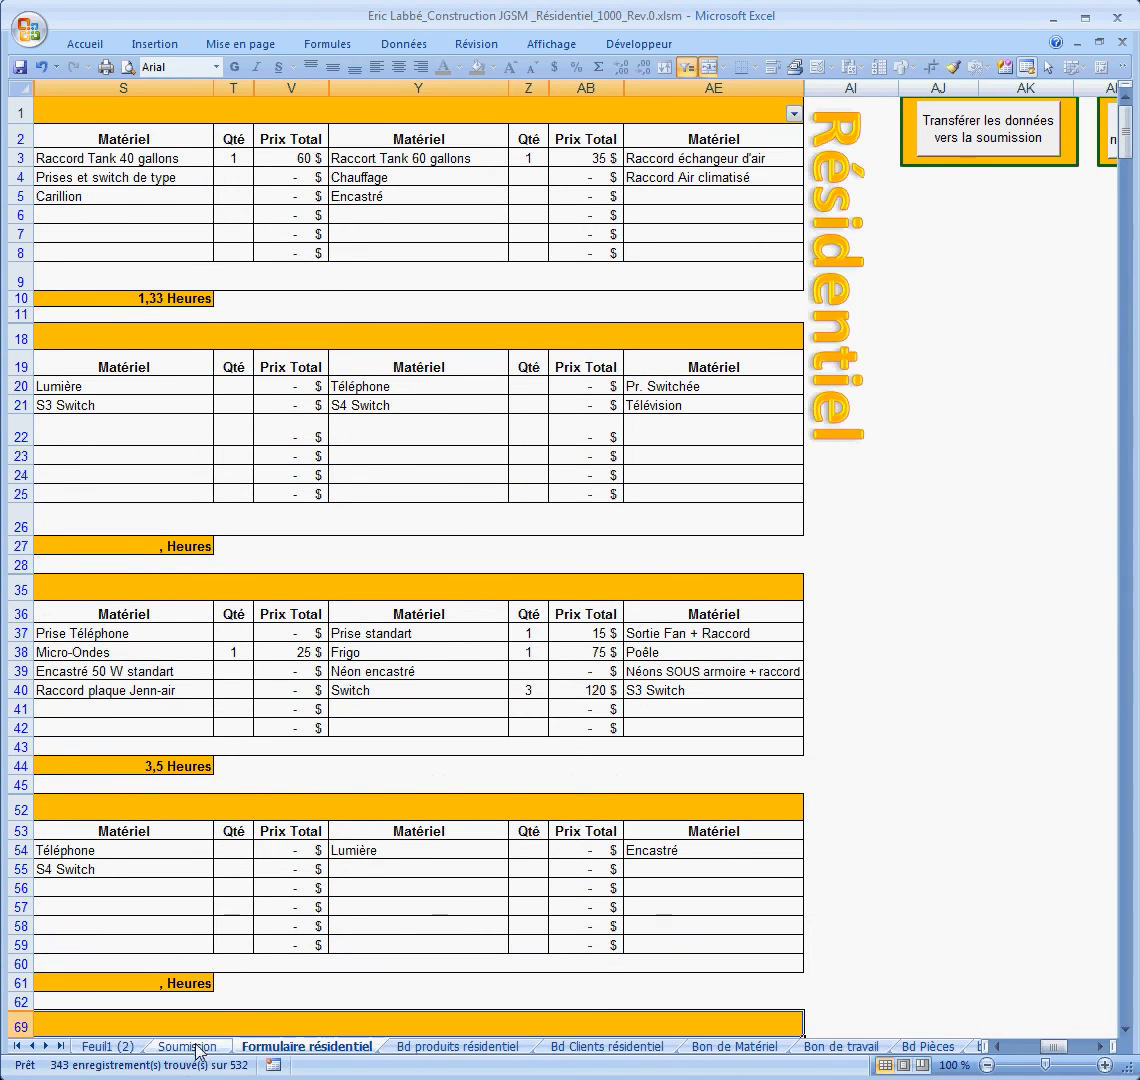
pyautogui.click(190, 1046)
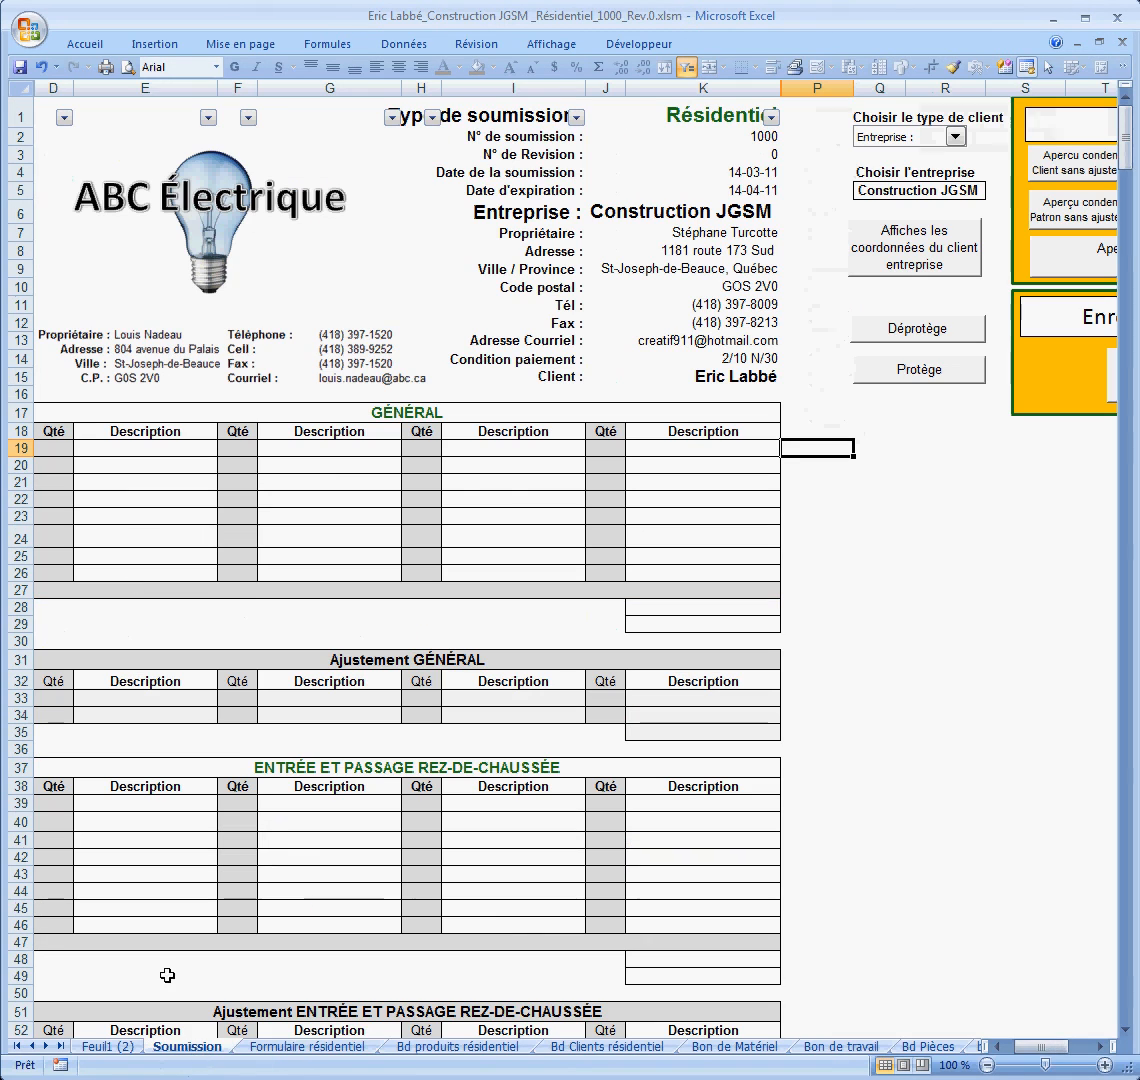
pyautogui.click(318, 1047)
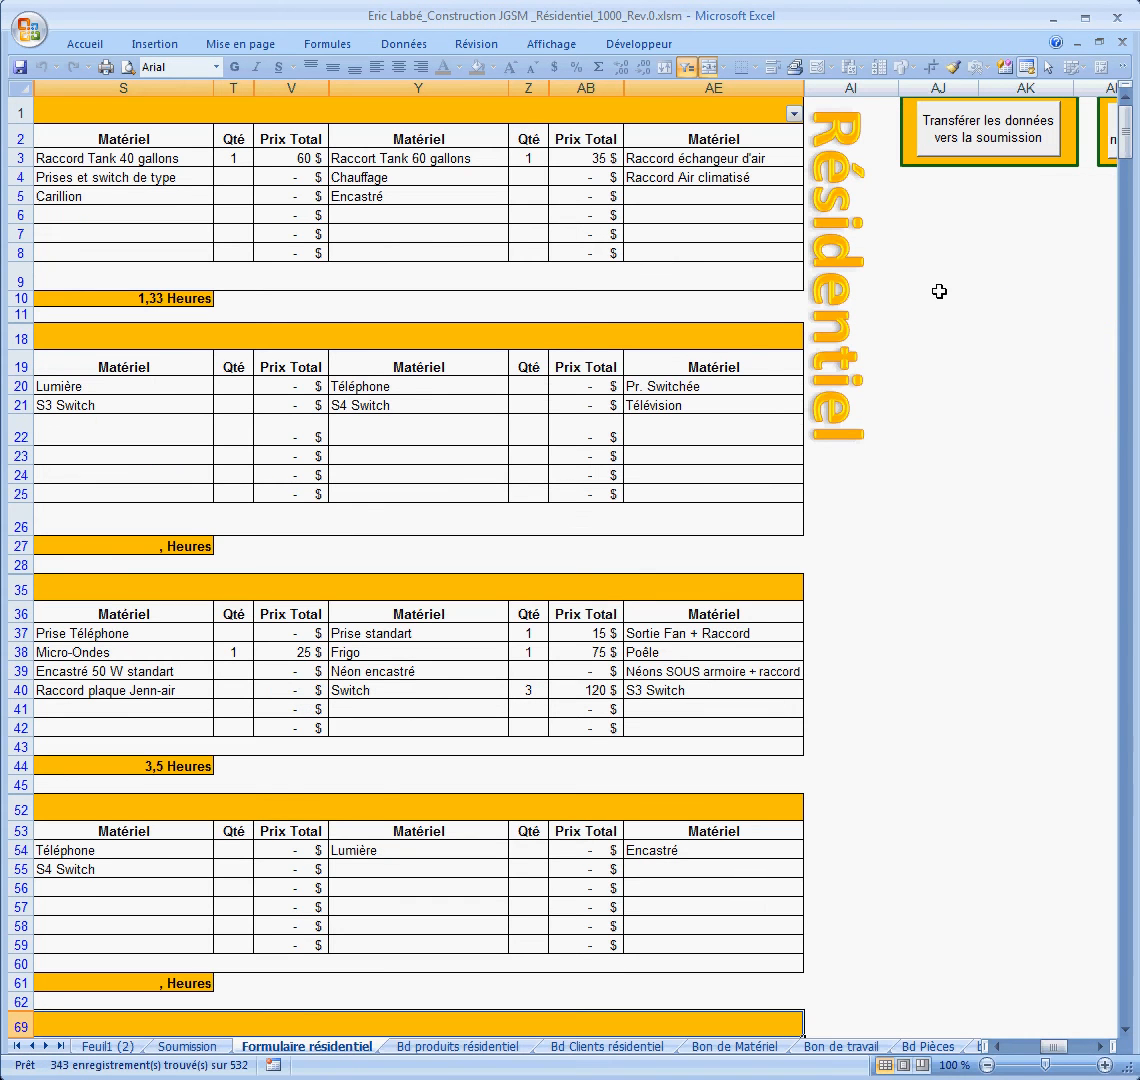
pyautogui.click(987, 136)
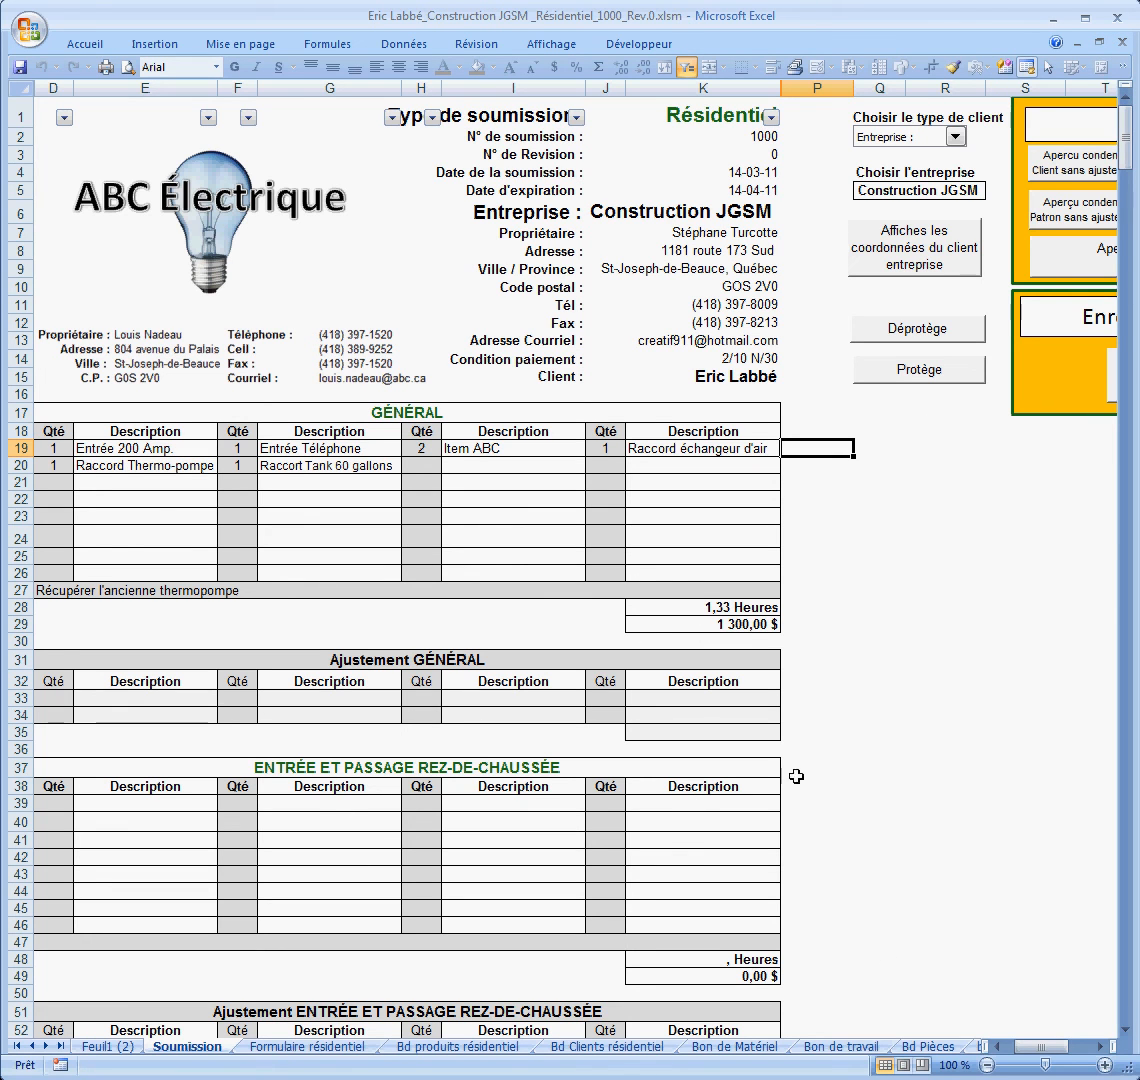
# Step: Show the 'Aperçu condensé Client sans ajustement' view and review the 3 495,00 $ quote
pyautogui.click(1098, 1046)
pyautogui.click(1098, 1046)
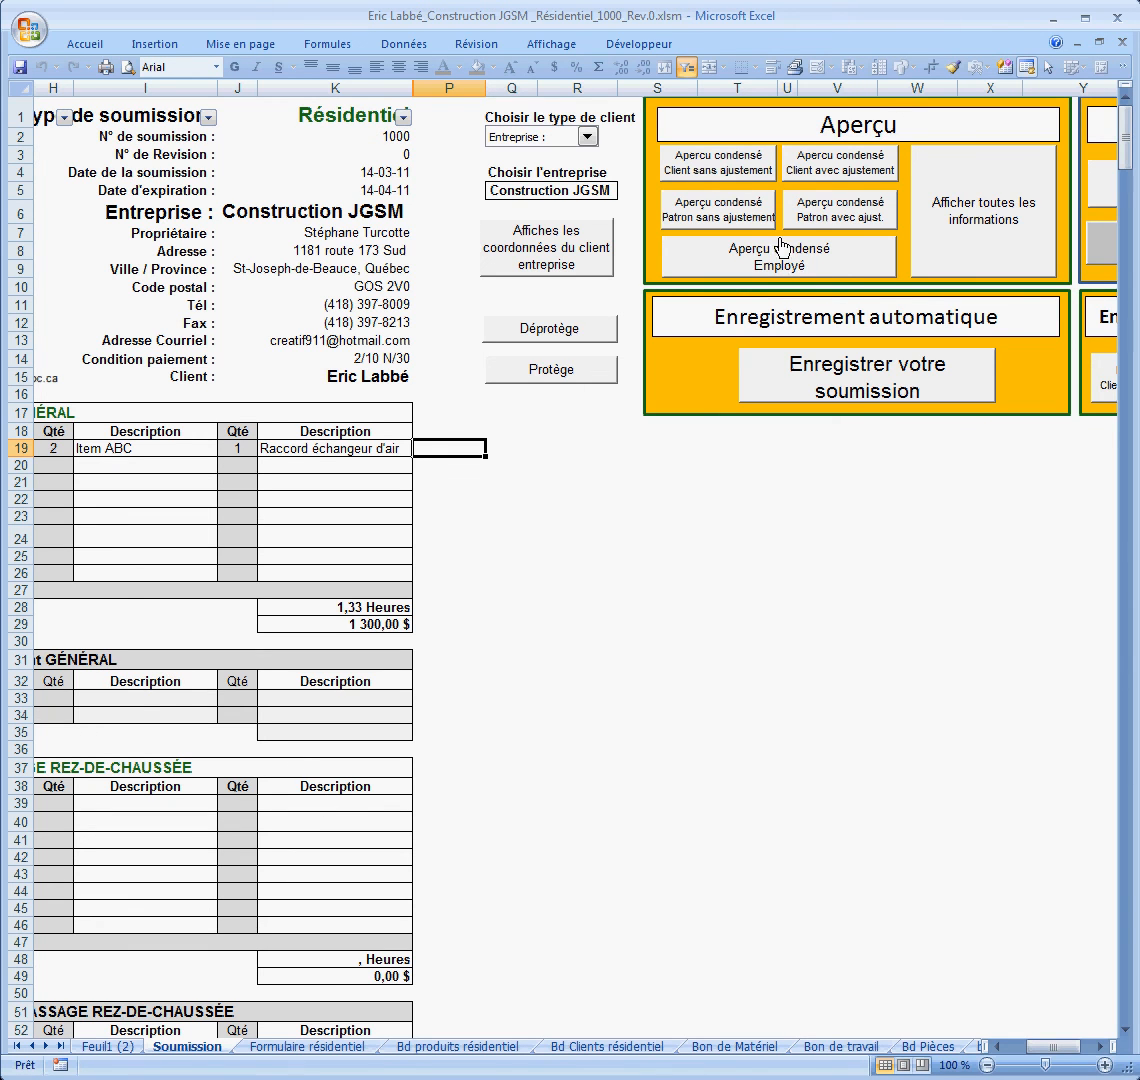
pyautogui.click(728, 162)
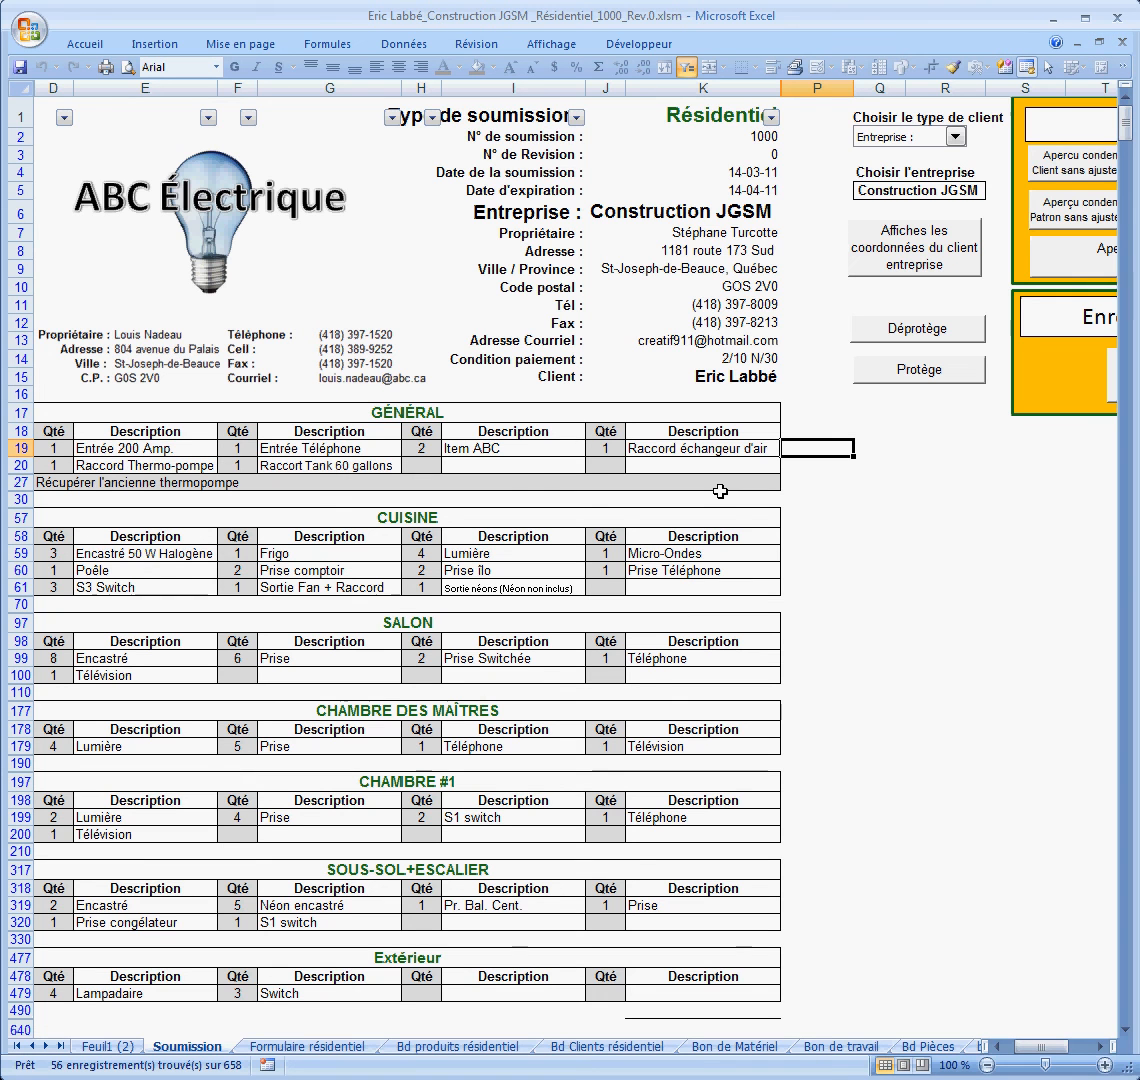
pyautogui.scroll(-7, 700, 540)
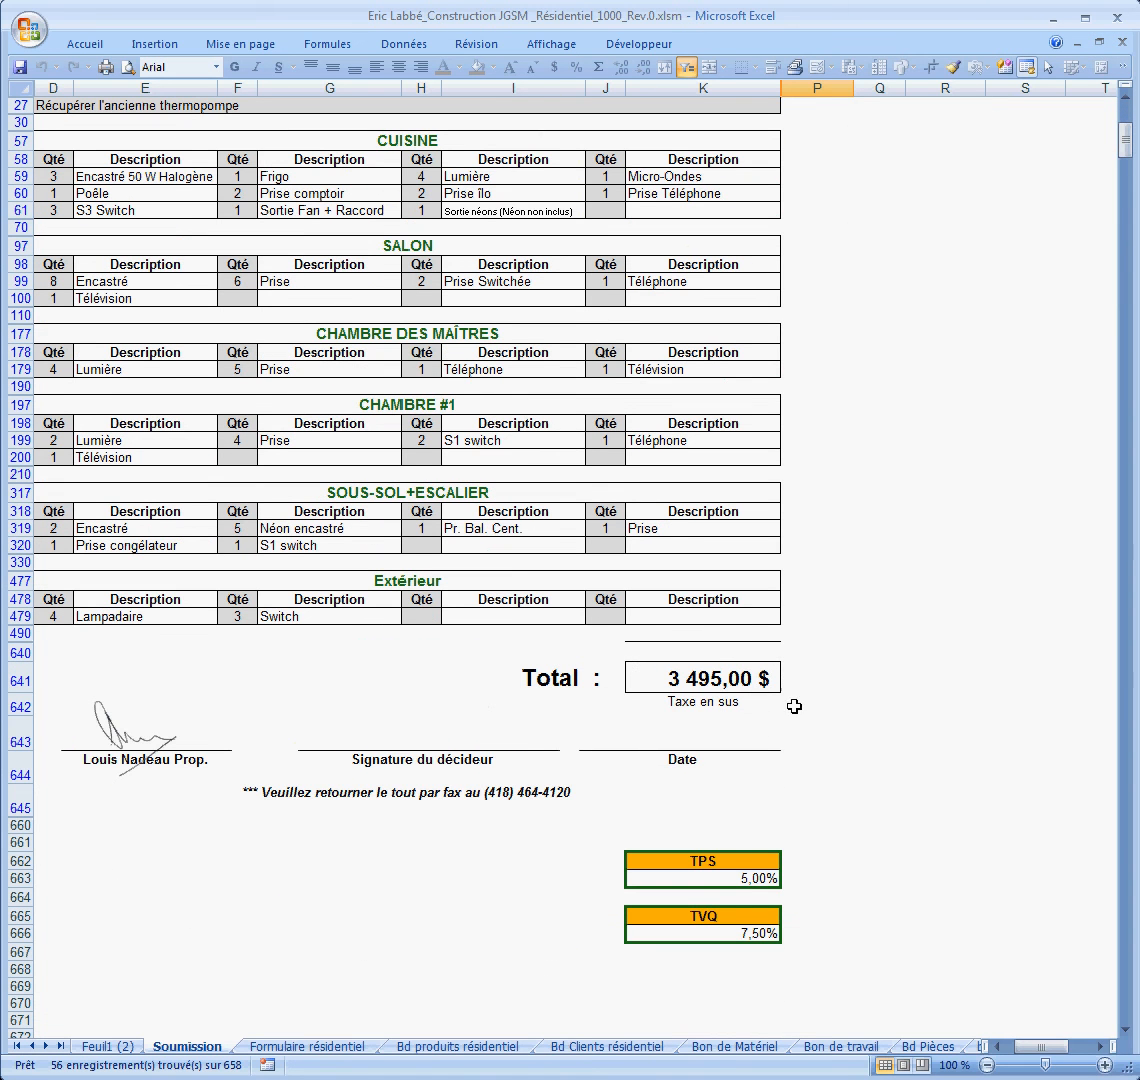
pyautogui.scroll(2, 790, 681)
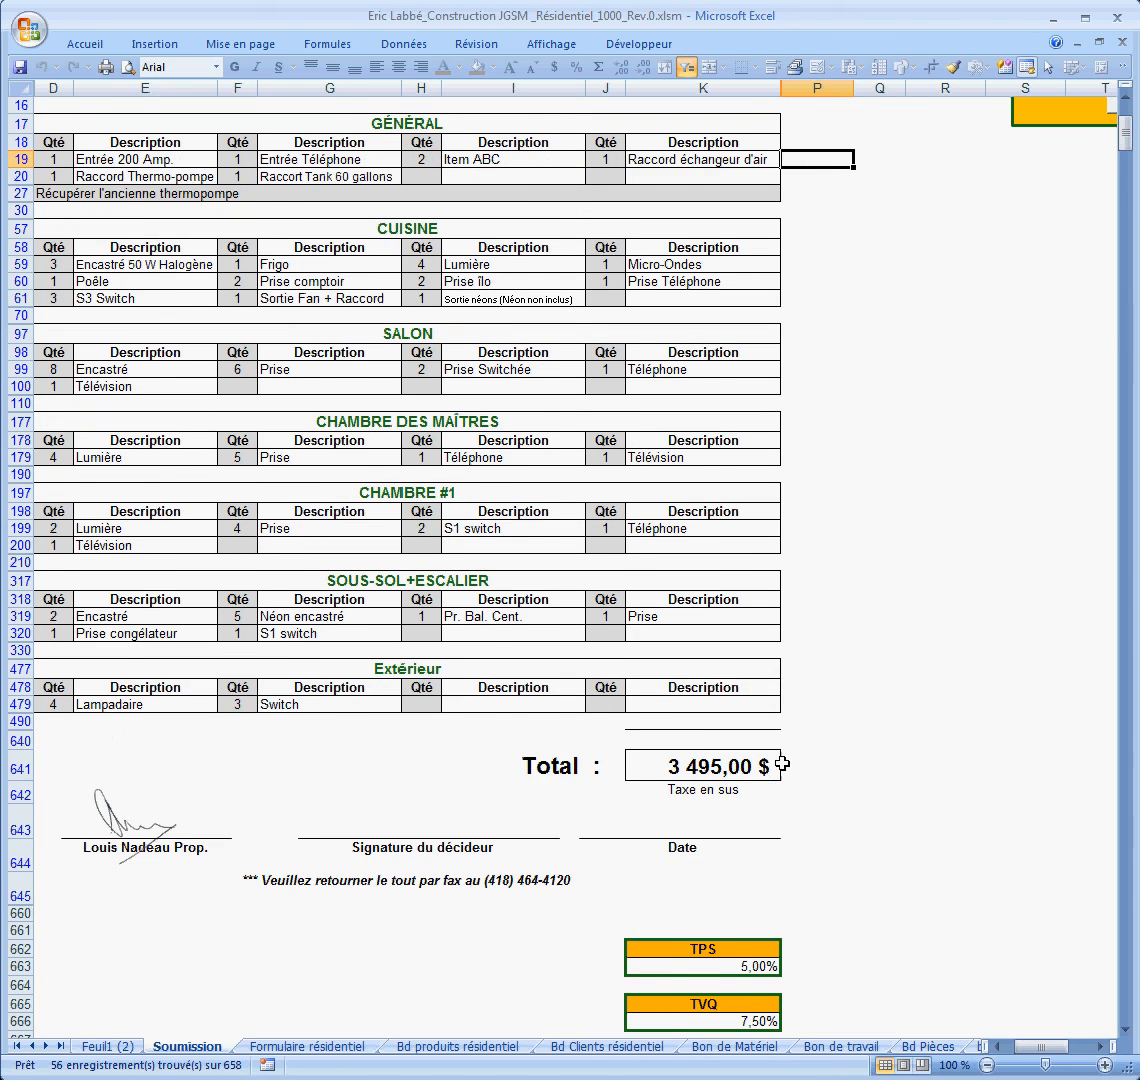
pyautogui.scroll(4, 770, 680)
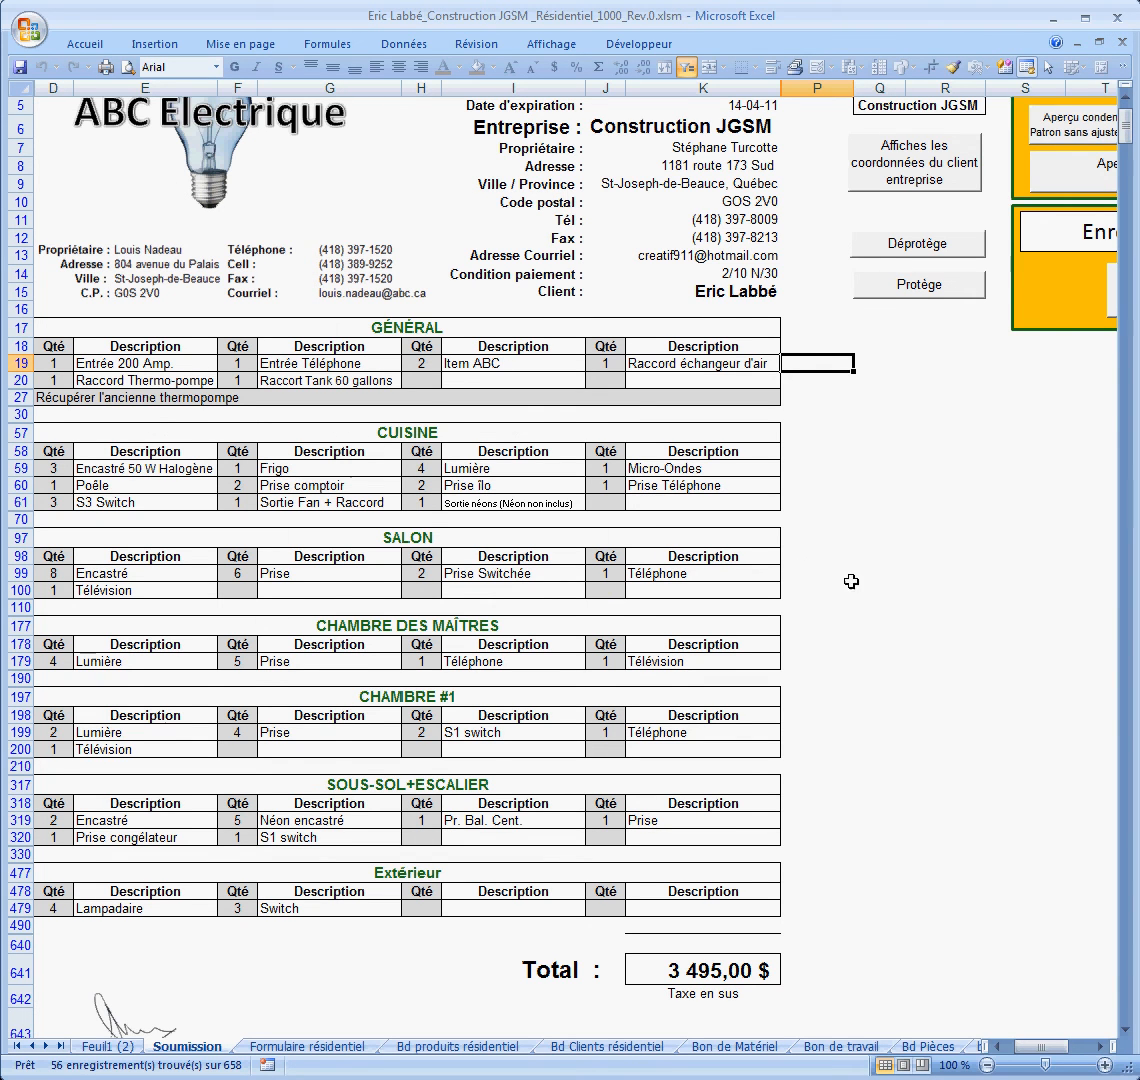
pyautogui.scroll(2, 847, 580)
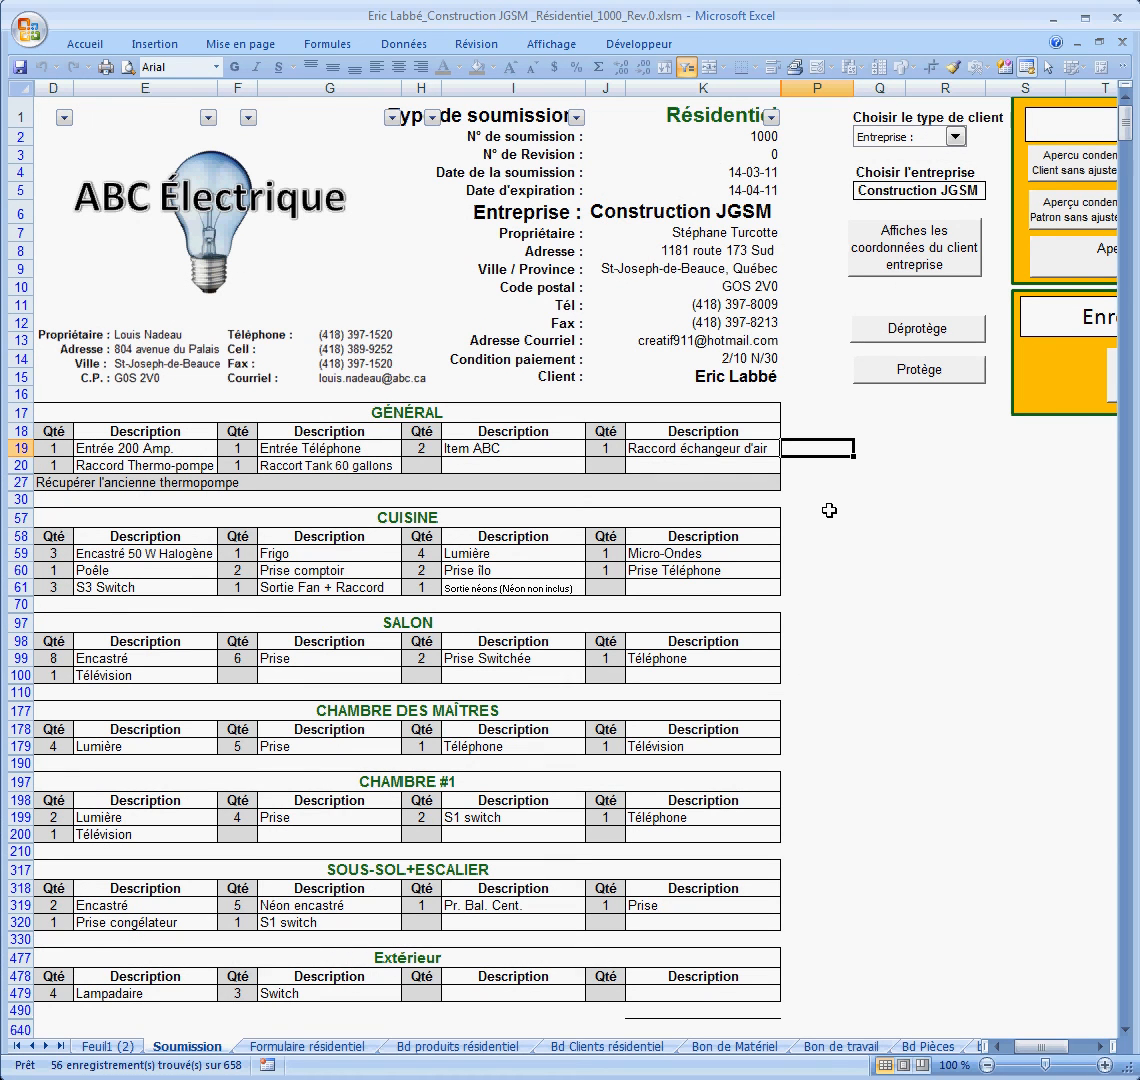
pyautogui.click(739, 1046)
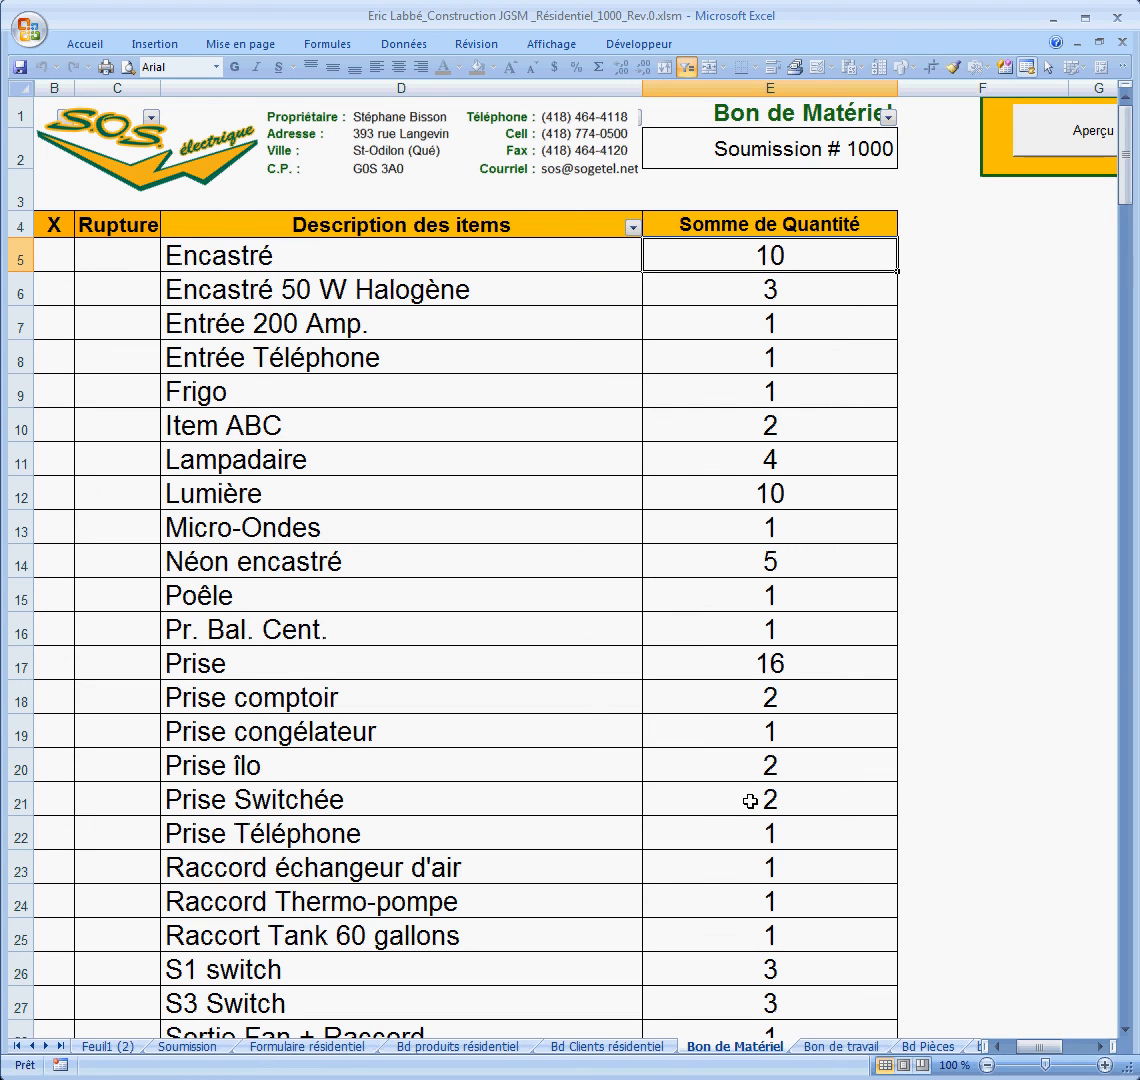
pyautogui.click(188, 1050)
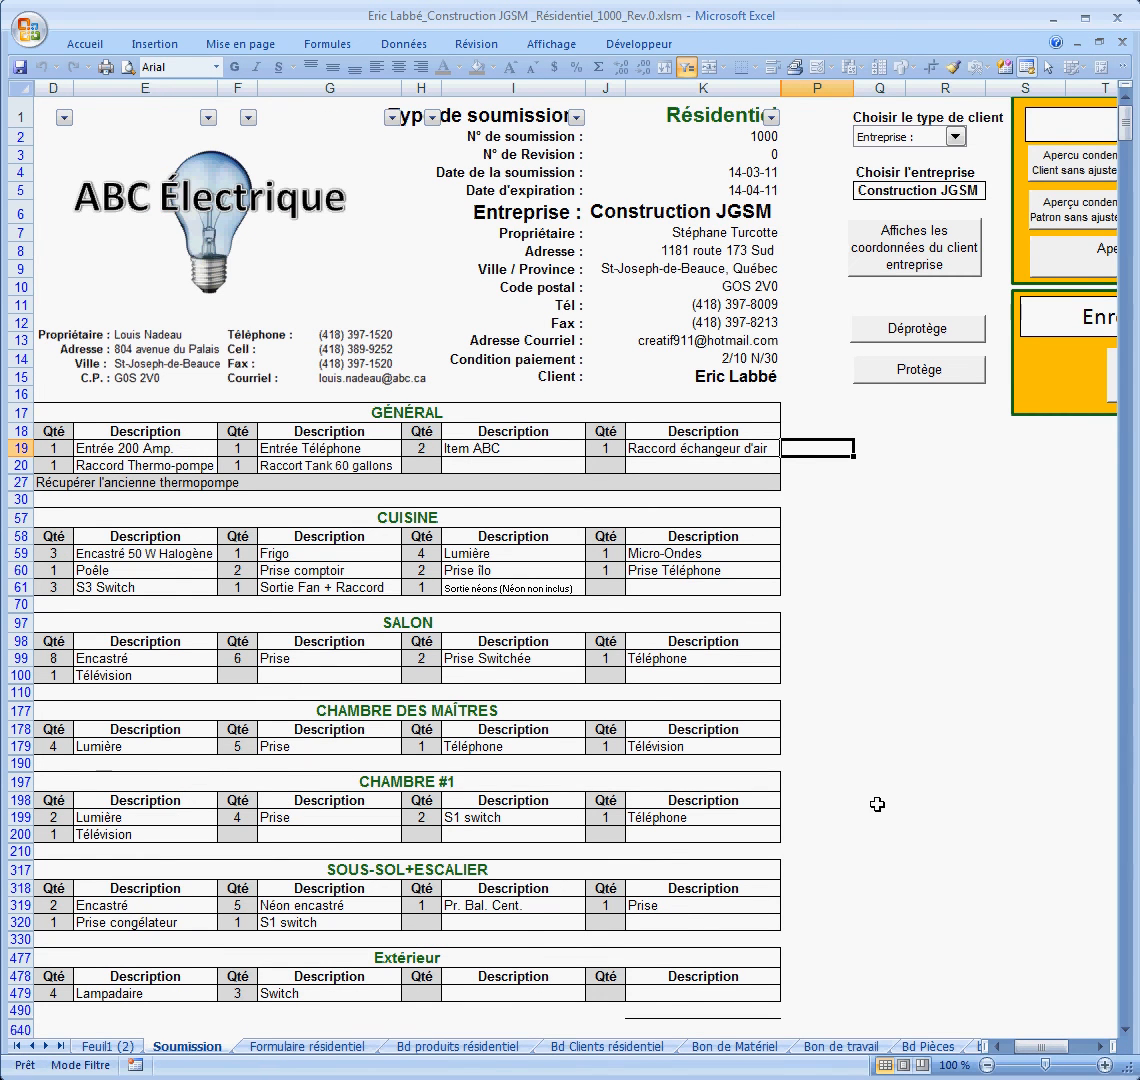
# Step: Review the Soumission sheet, then switch to the Feuil1 (2) MatriXcel splash sheet
pyautogui.scroll(-4, 876, 804)
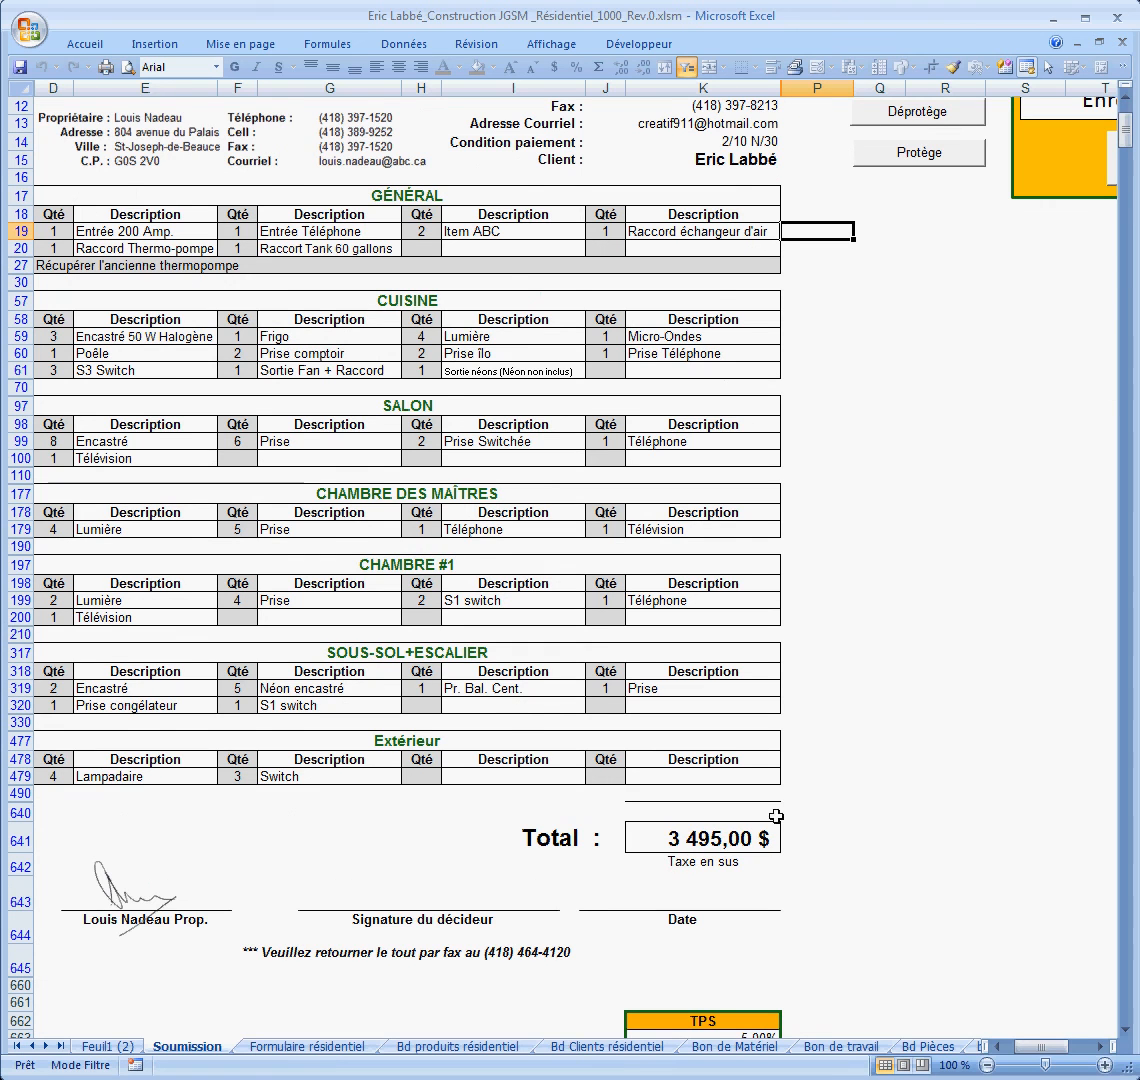
pyautogui.scroll(4, 871, 771)
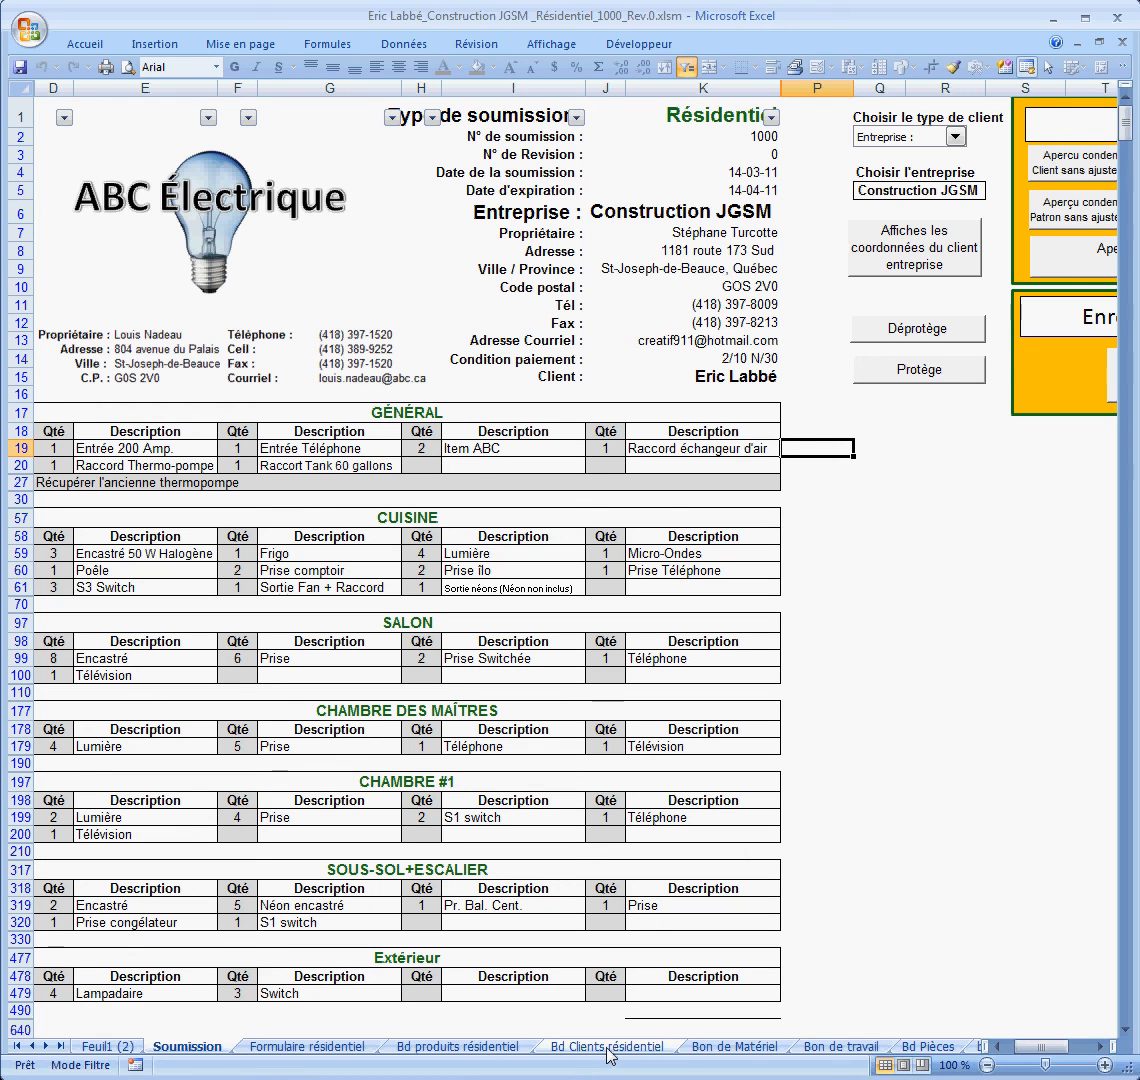
pyautogui.click(119, 1048)
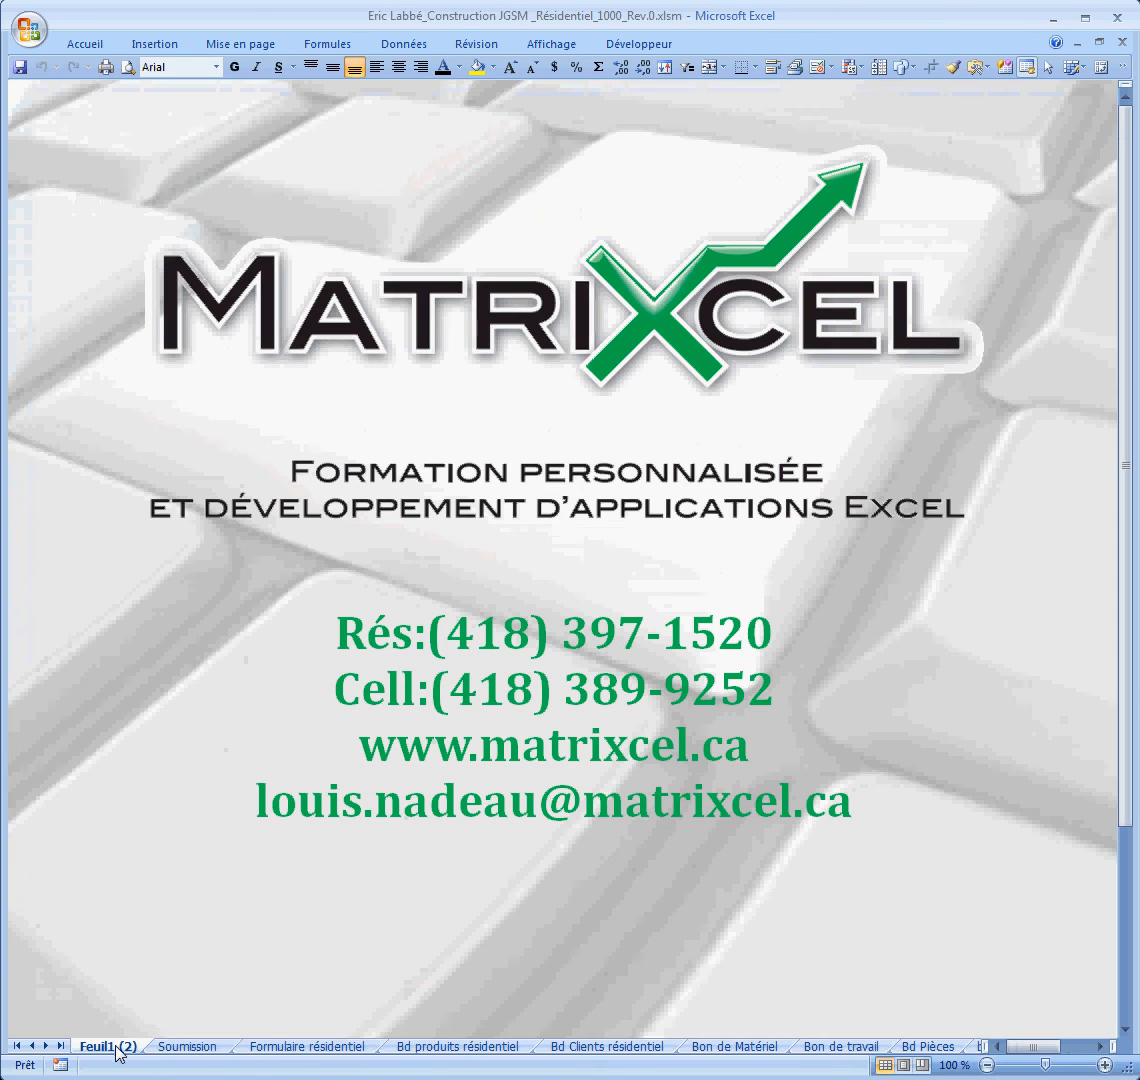